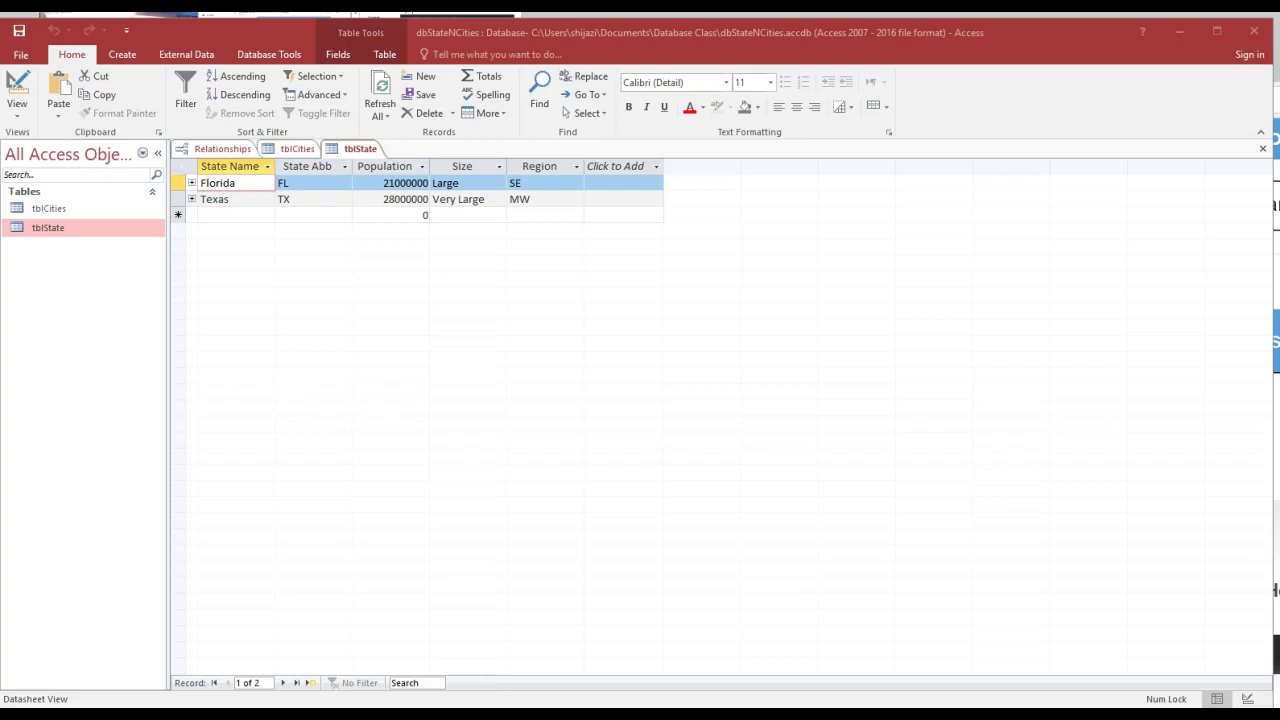
- Switch the ribbon to the Database Tools tab while tblState is open
click(266, 56)
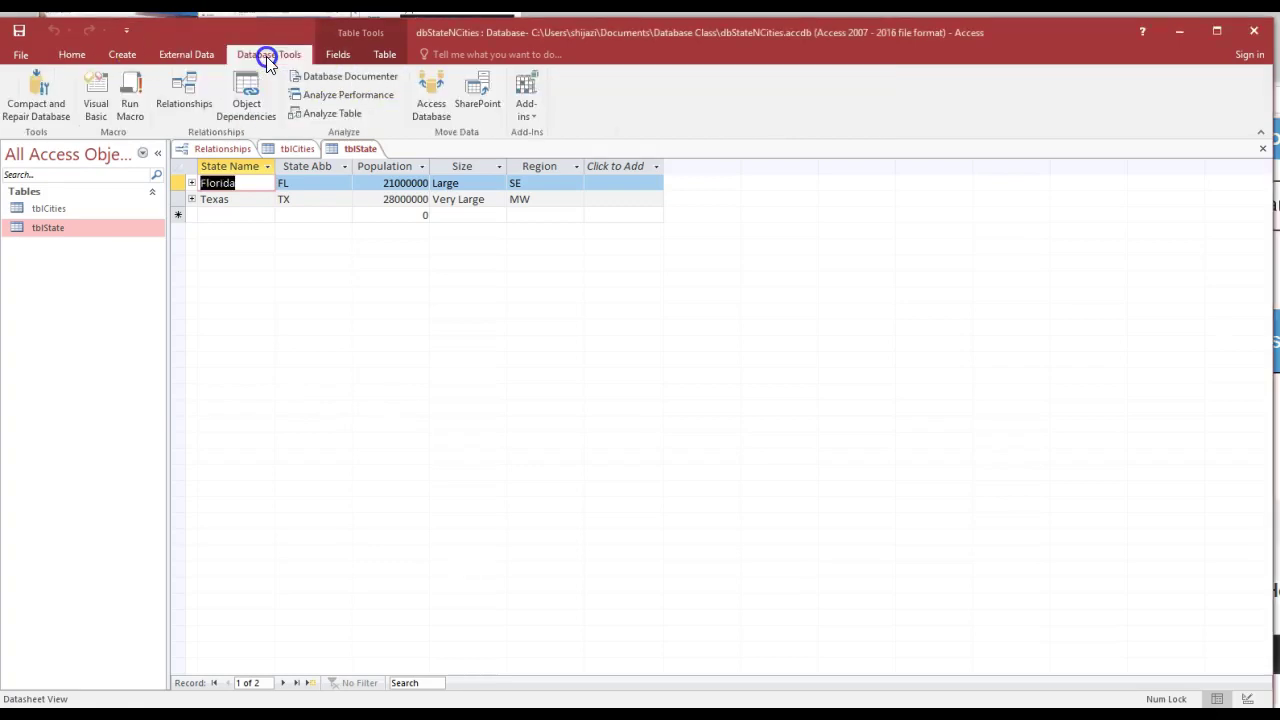
- Show the Relationships diagram with tblCities beside tblState, joined one-to-many on StateAbb
click(182, 95)
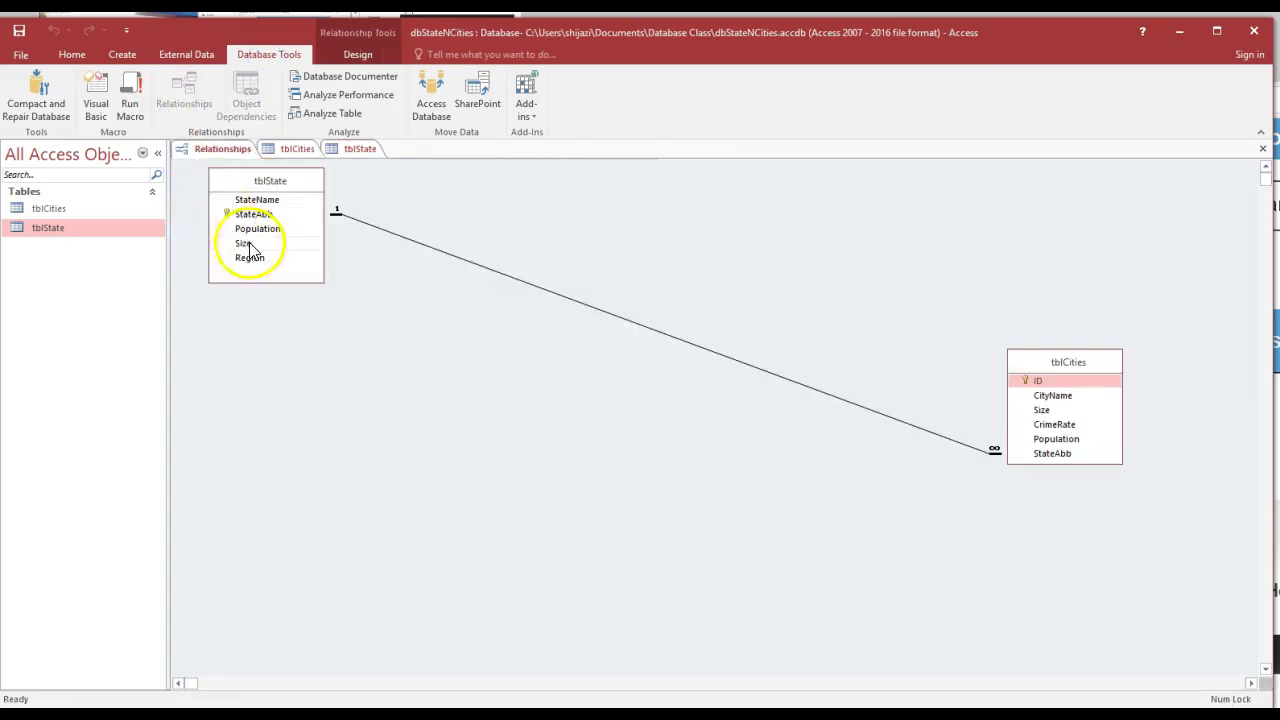
drag(1030, 363, 428, 248)
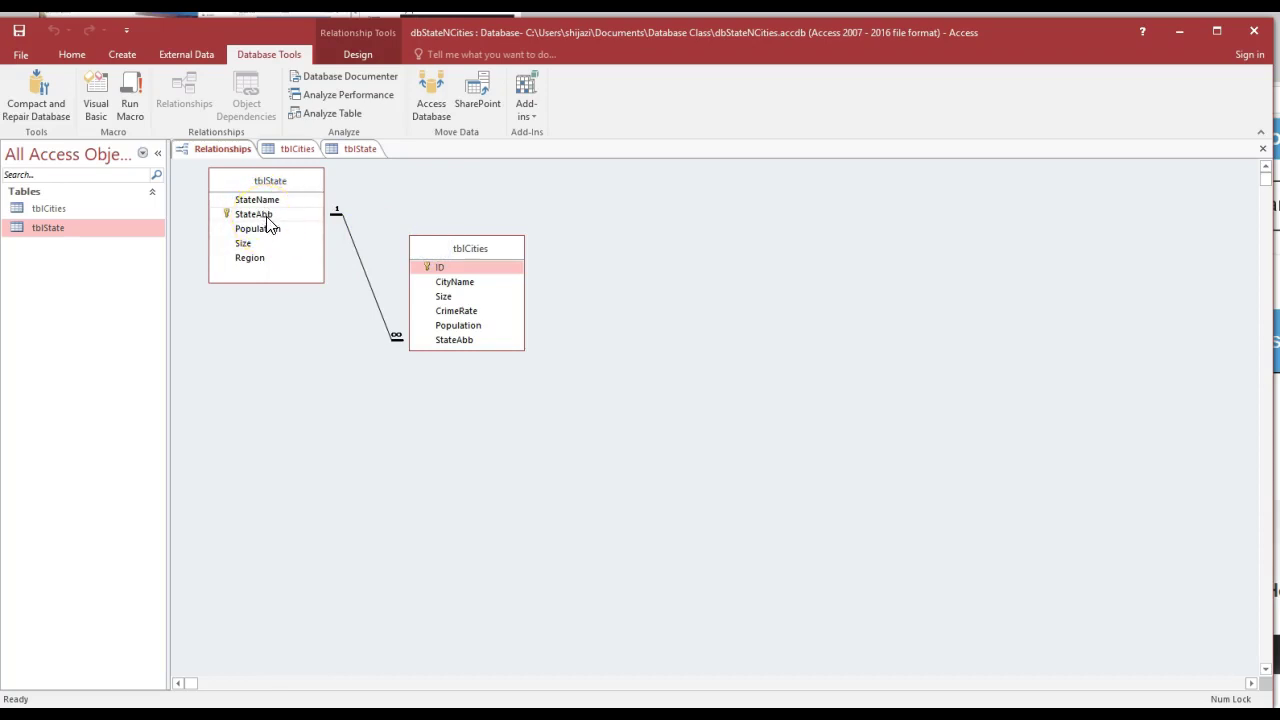
click(391, 340)
drag(445, 348, 462, 268)
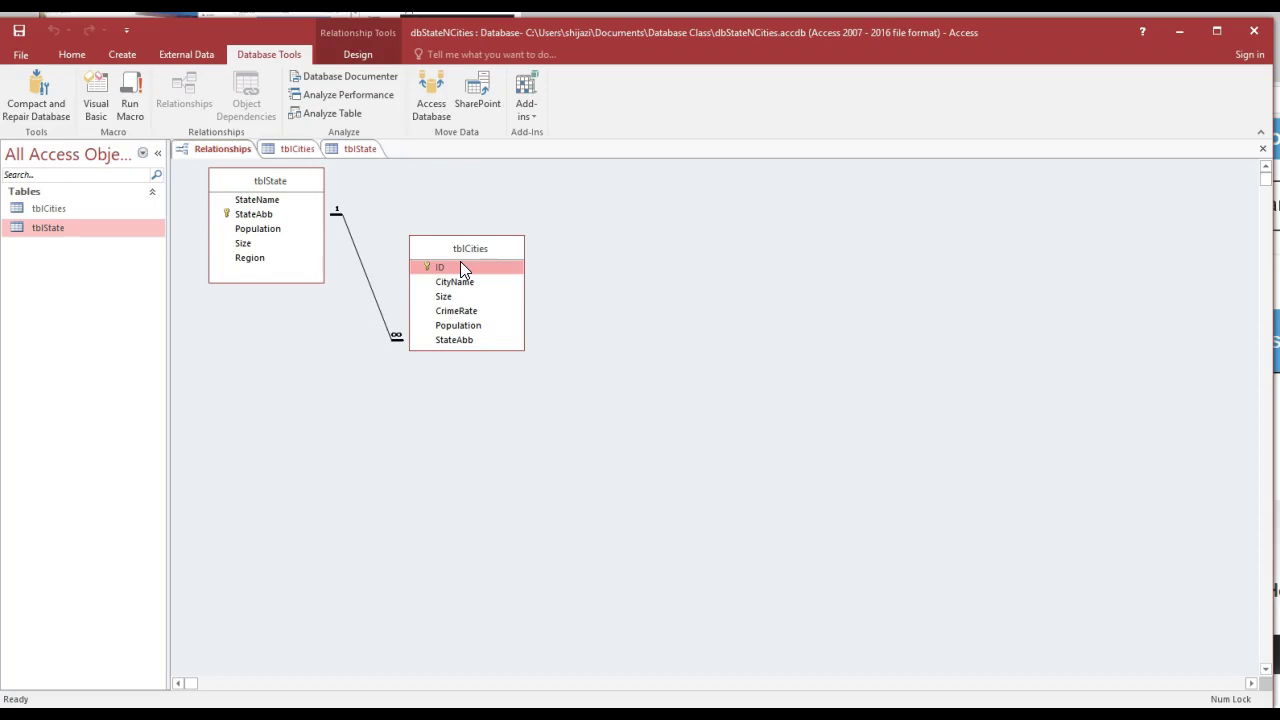
click(454, 346)
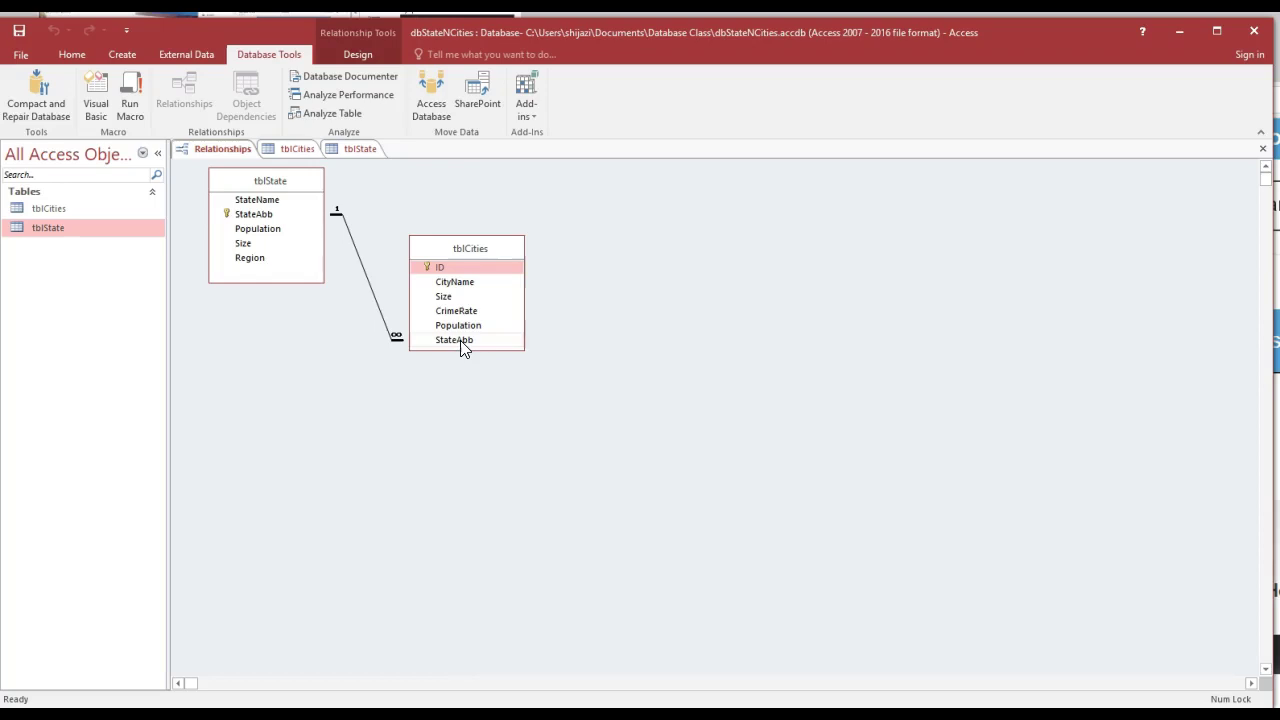
click(253, 215)
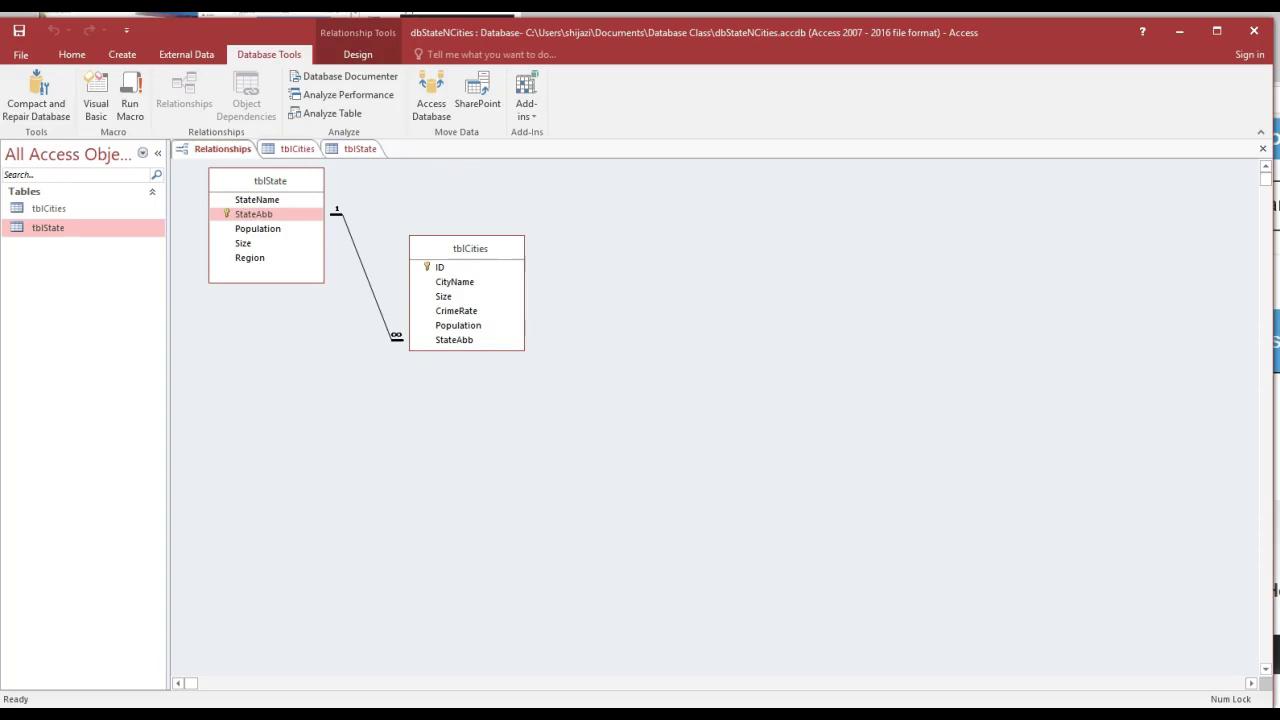
- Start the Form Wizard with all tblState fields selected, then list tblCities' fields
click(116, 54)
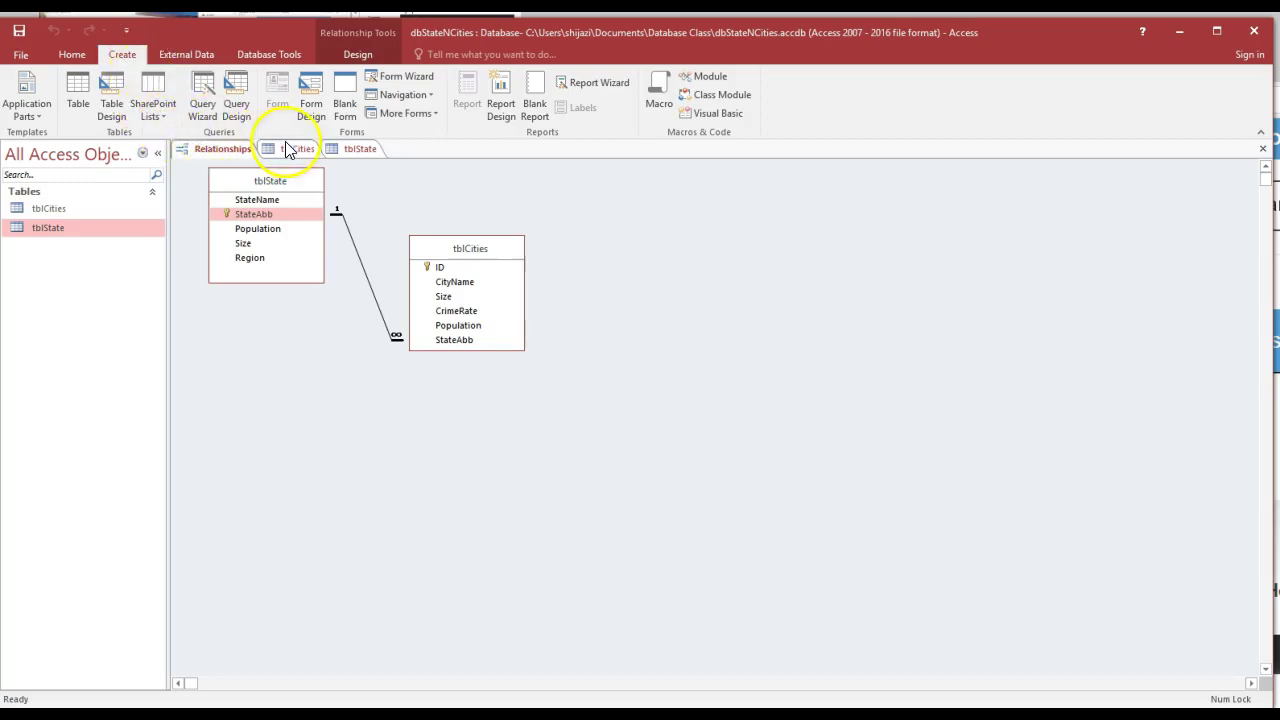
click(417, 78)
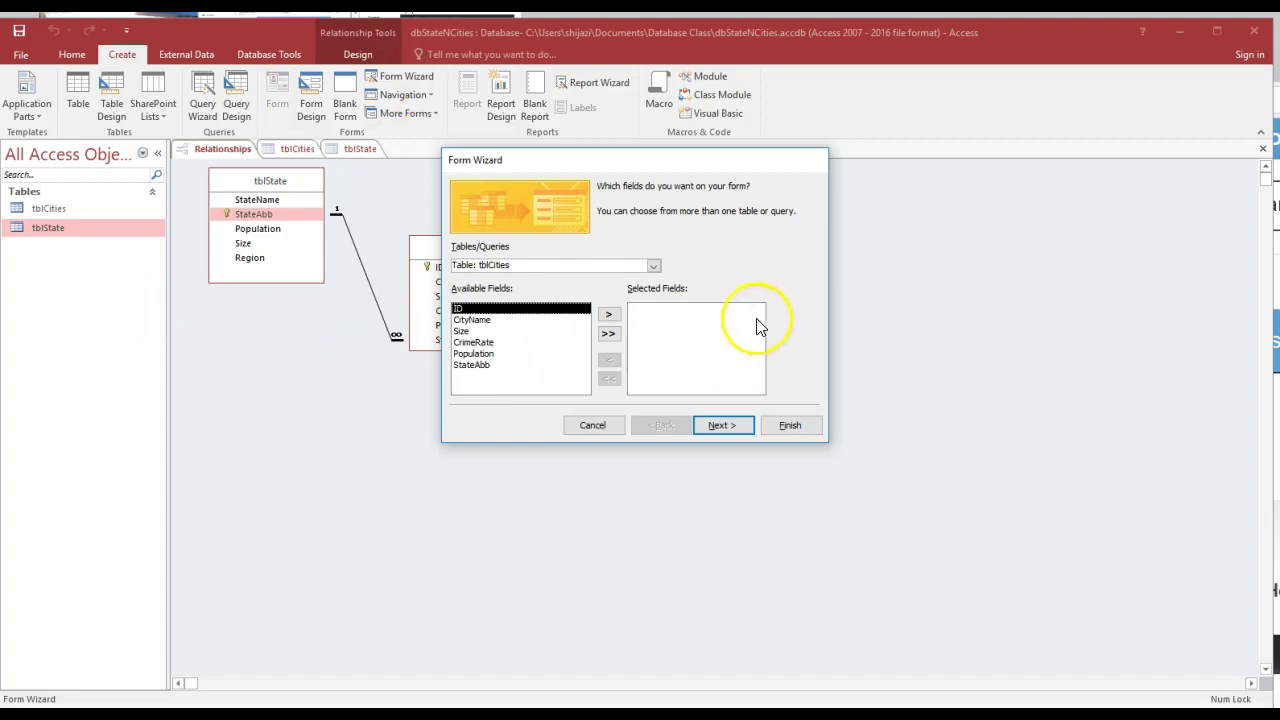
click(654, 268)
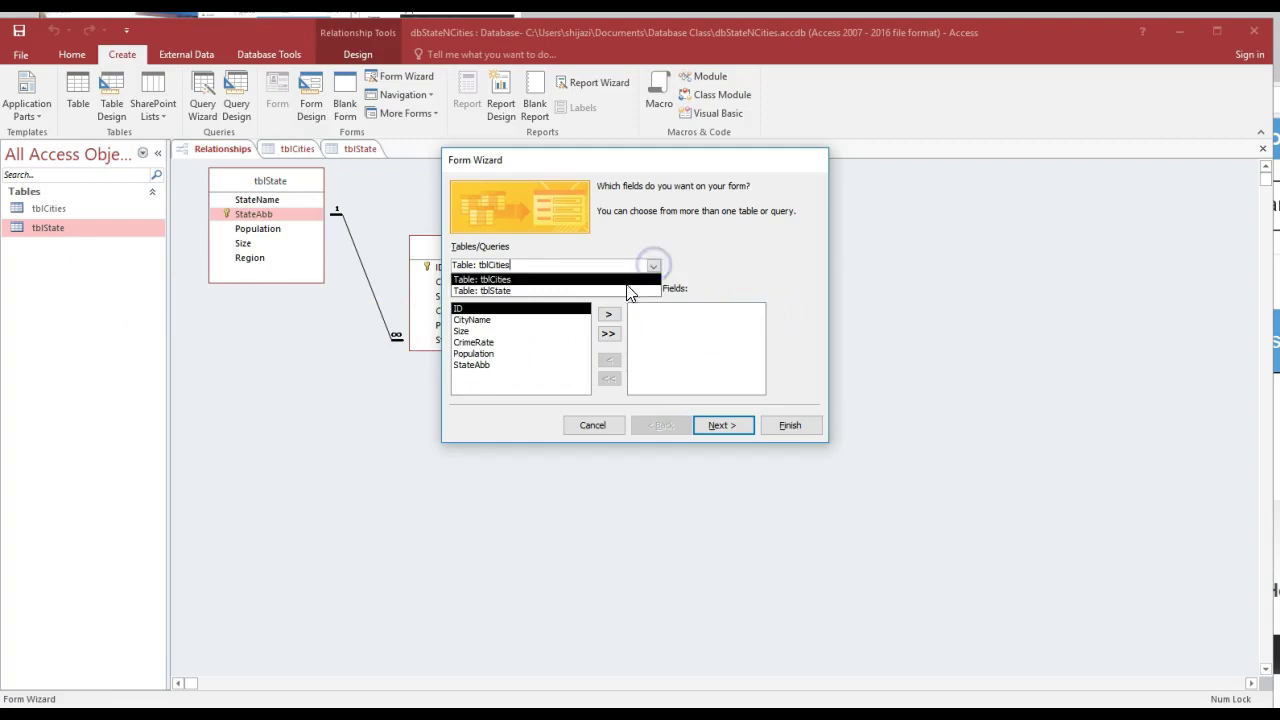
click(618, 289)
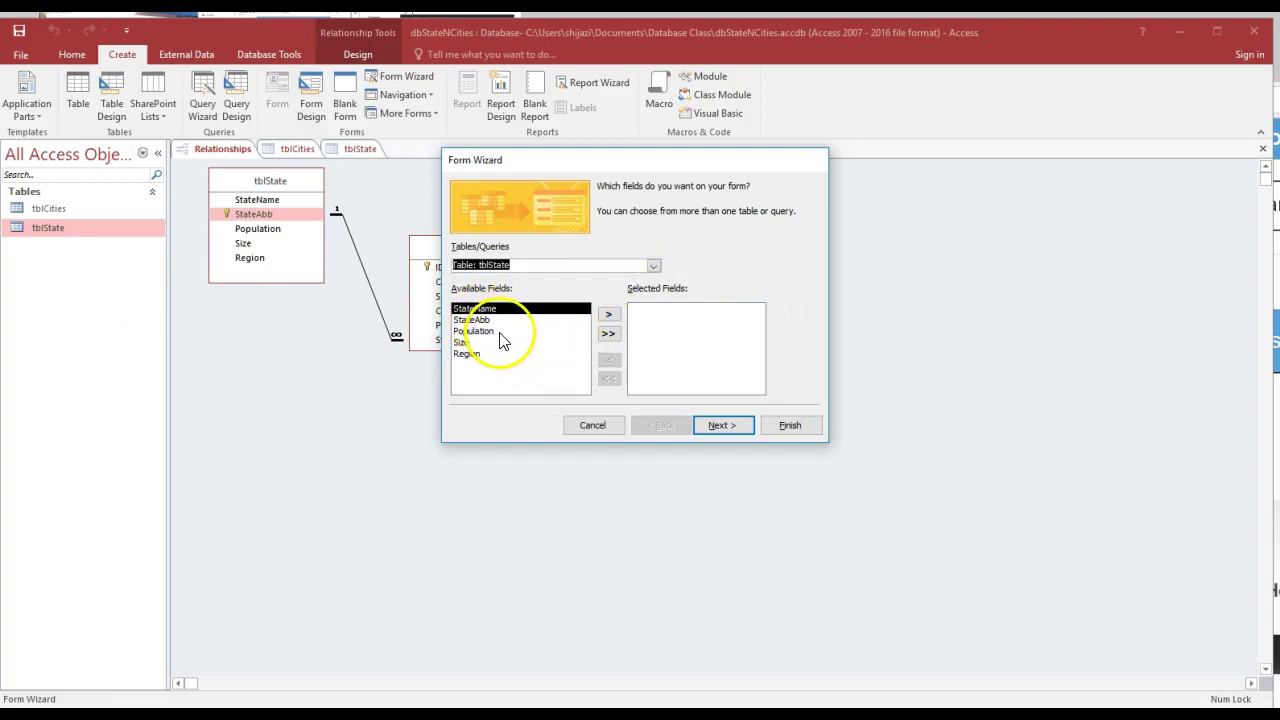
click(608, 333)
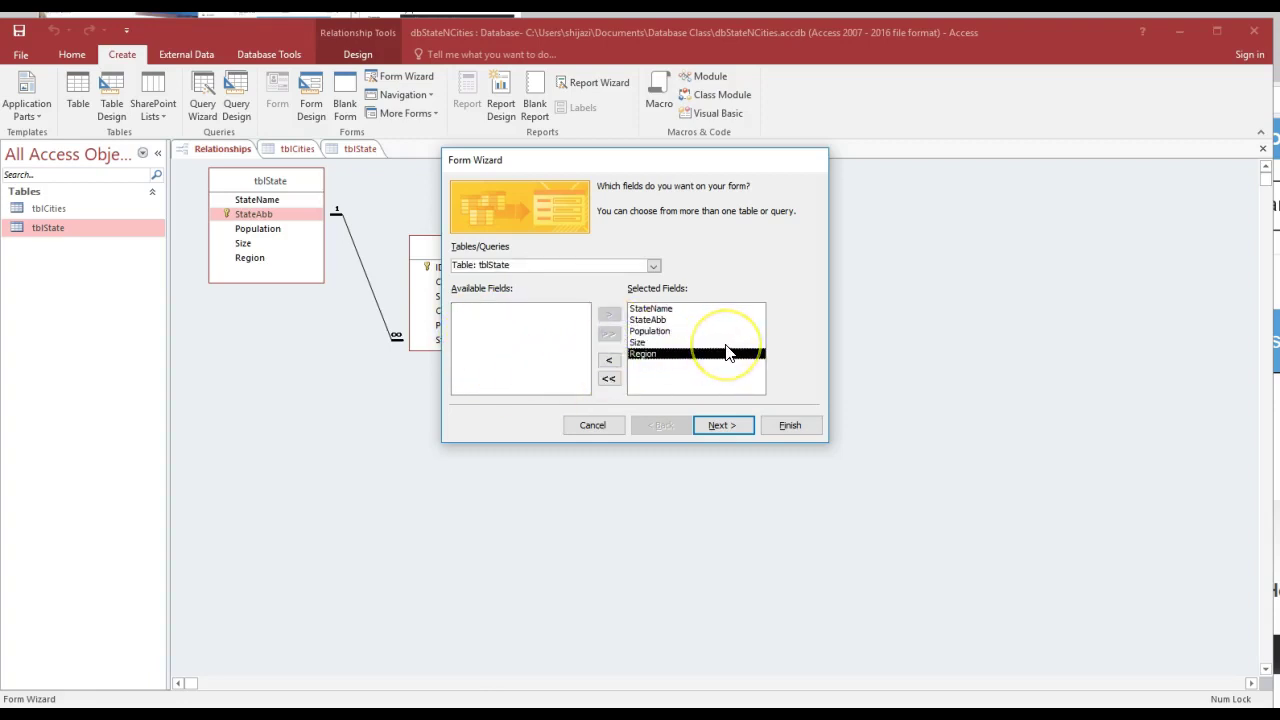
click(655, 266)
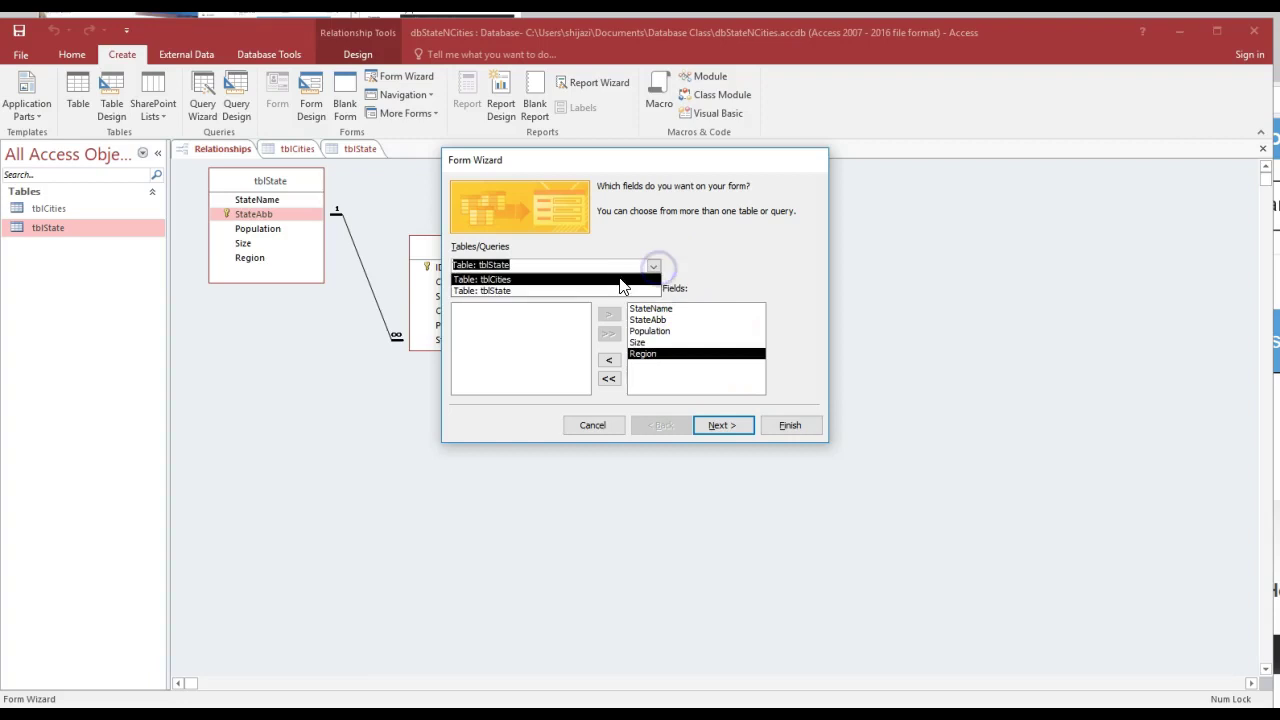
click(620, 277)
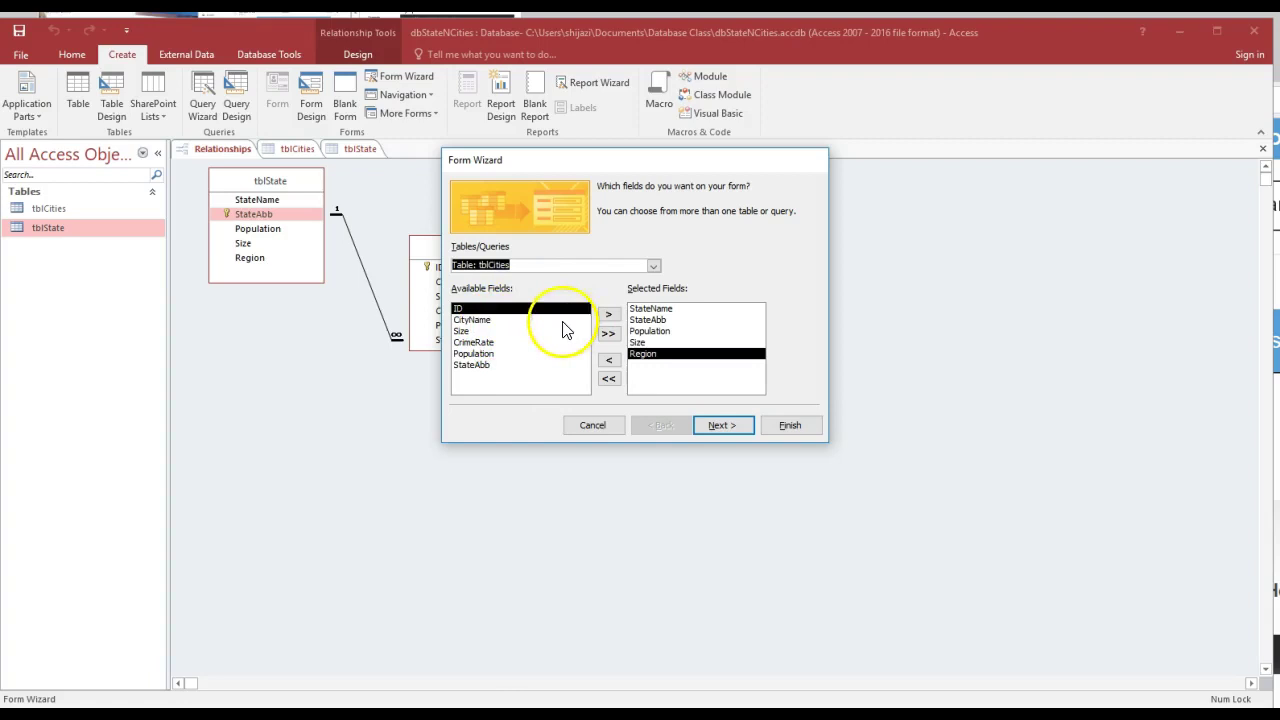
- Add CityName, Size, CrimeRate, Population and StateAbb from tblCities to the form's selected fields
click(482, 320)
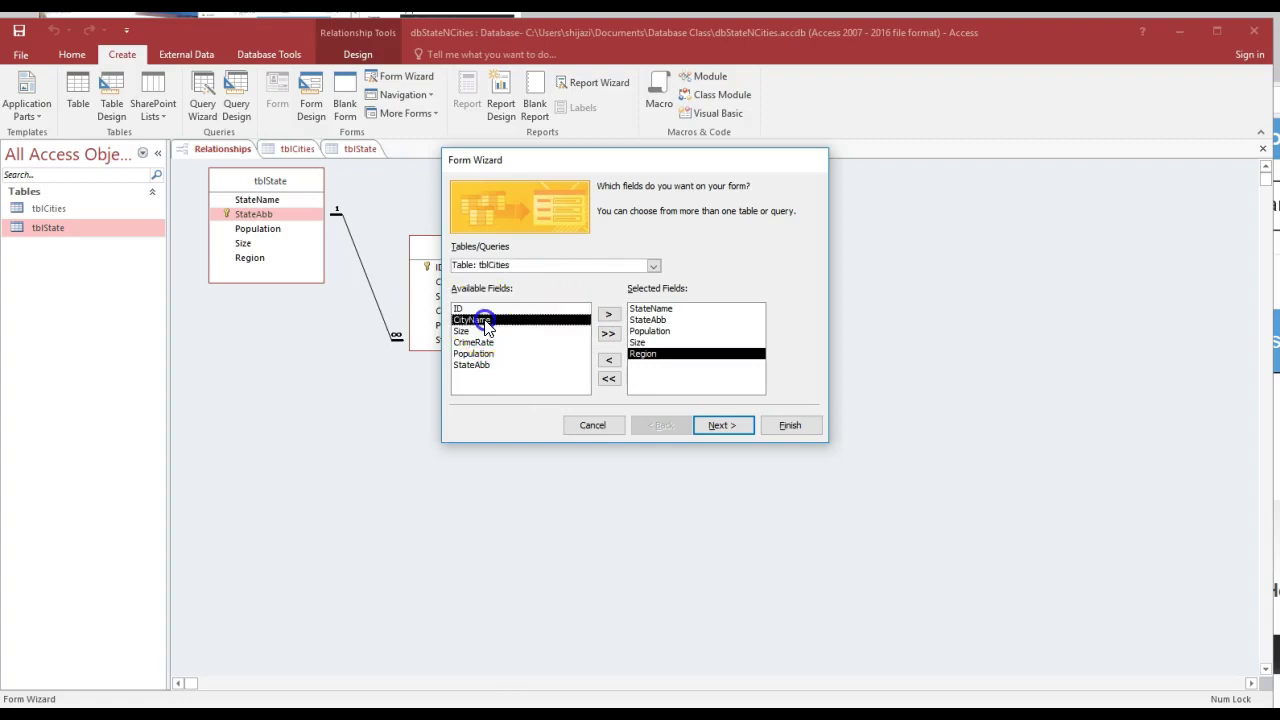
click(608, 314)
click(608, 315)
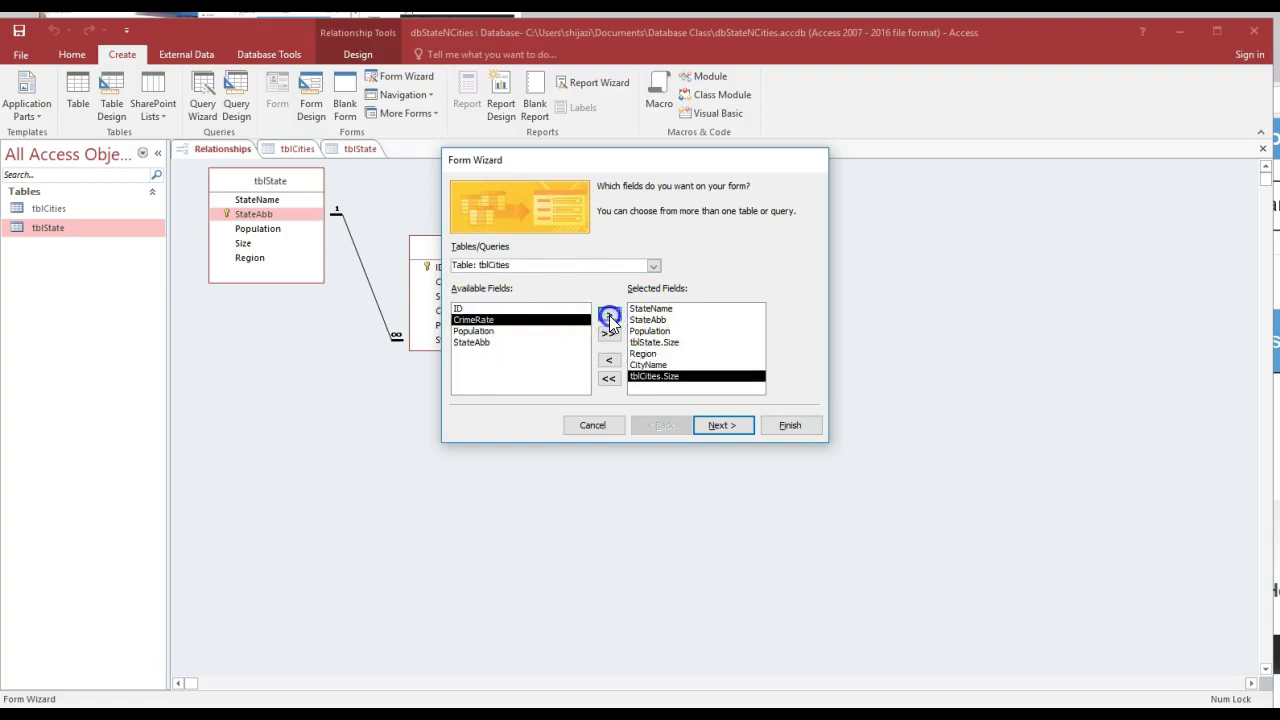
click(608, 315)
click(608, 315)
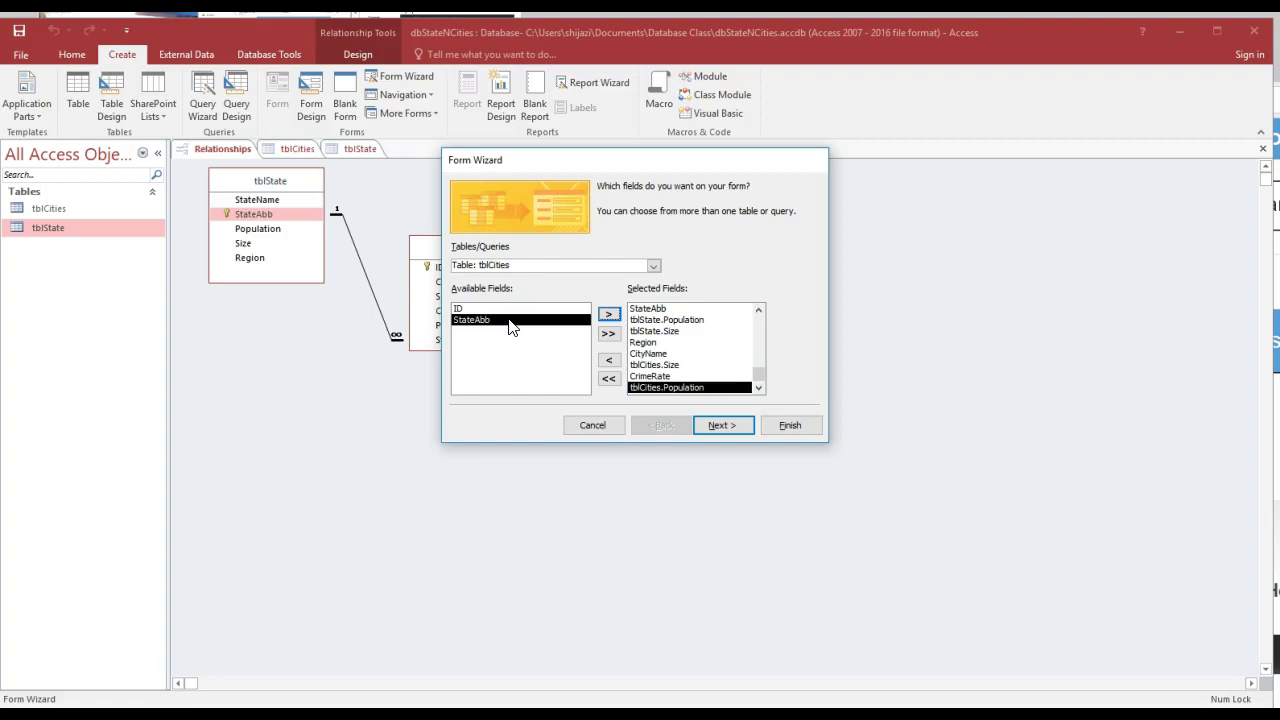
click(609, 316)
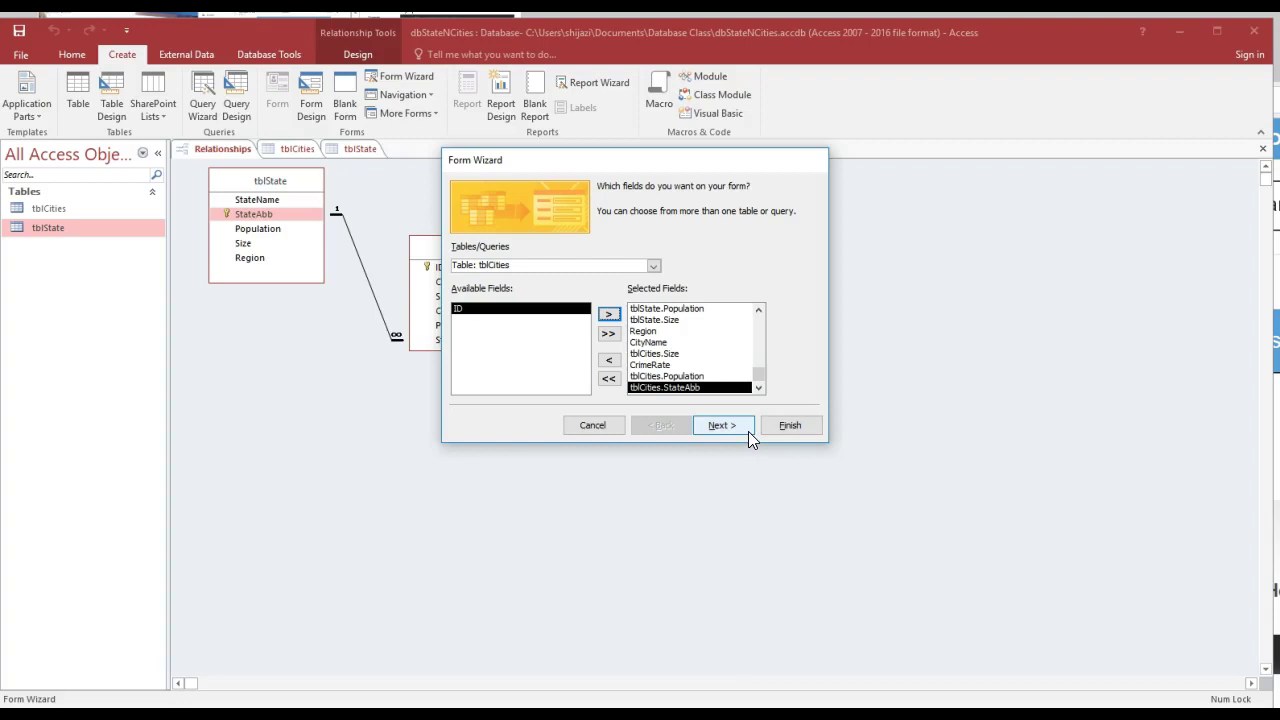
click(668, 388)
click(657, 397)
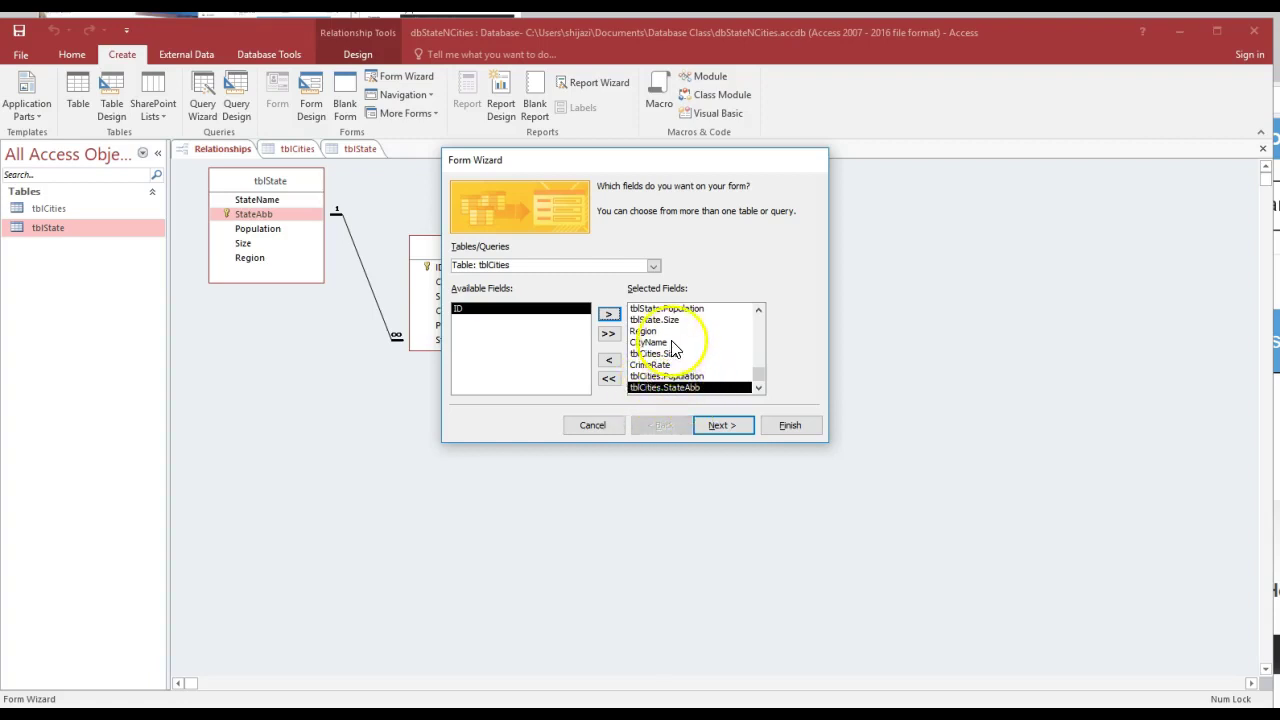
scroll(663, 349, up, 1)
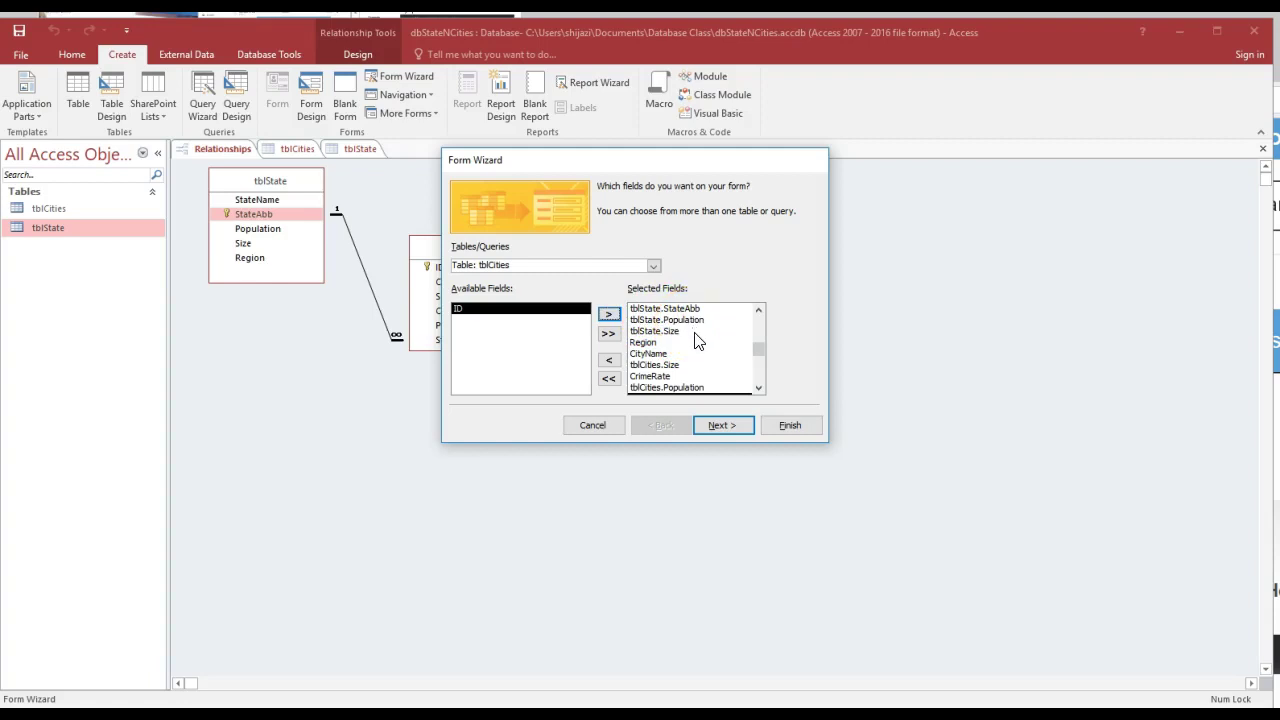
scroll(697, 340, down, 1)
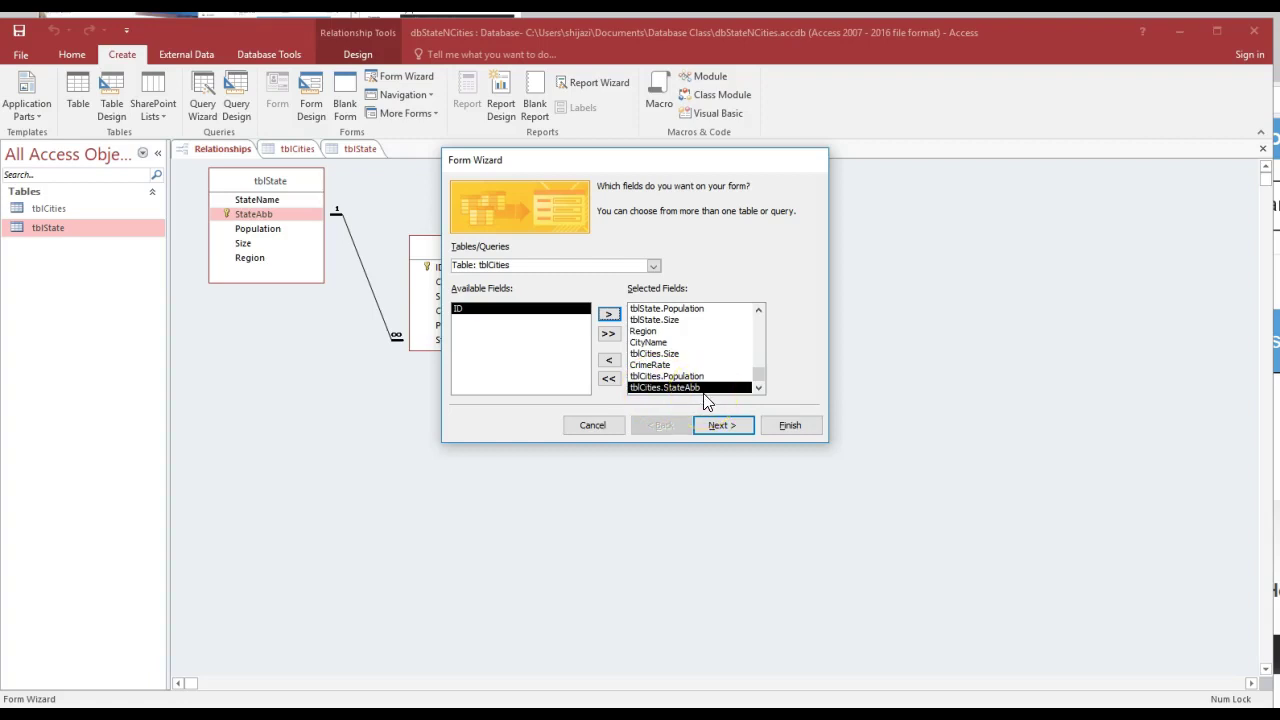
click(724, 427)
- View the data by tblState as a form with subform, using a Datasheet subform layout
click(729, 428)
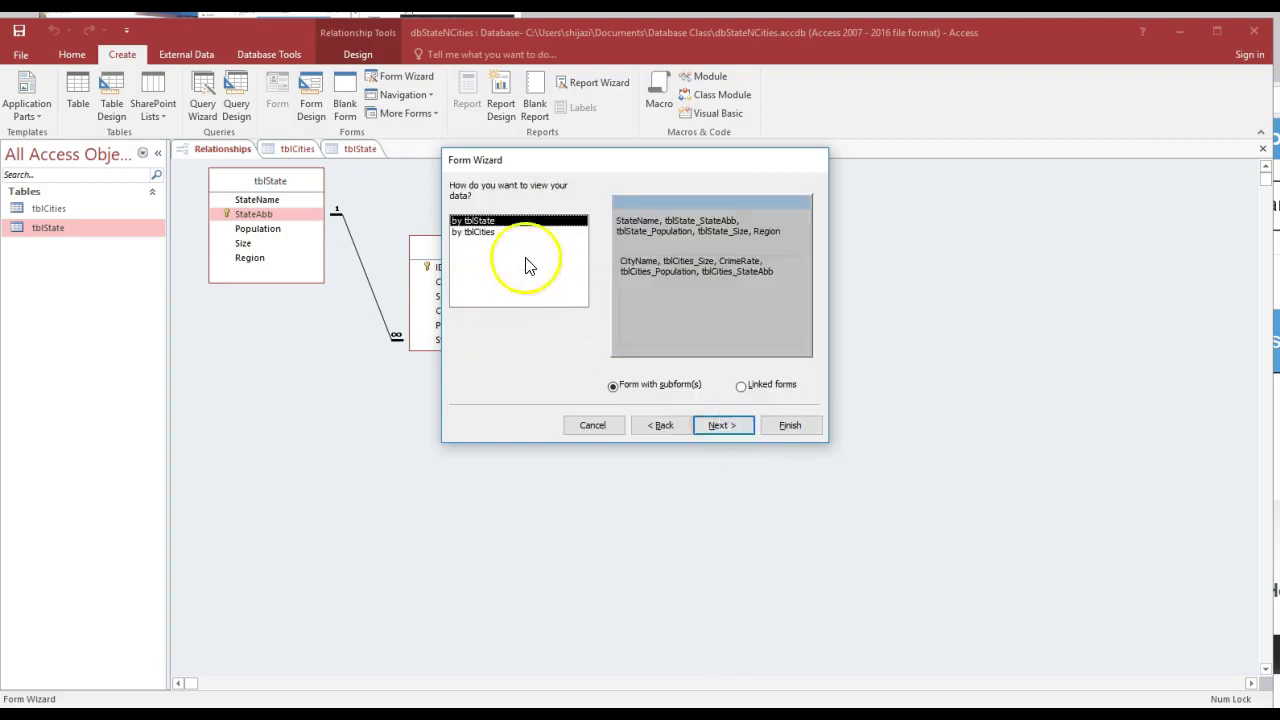
click(505, 221)
click(486, 236)
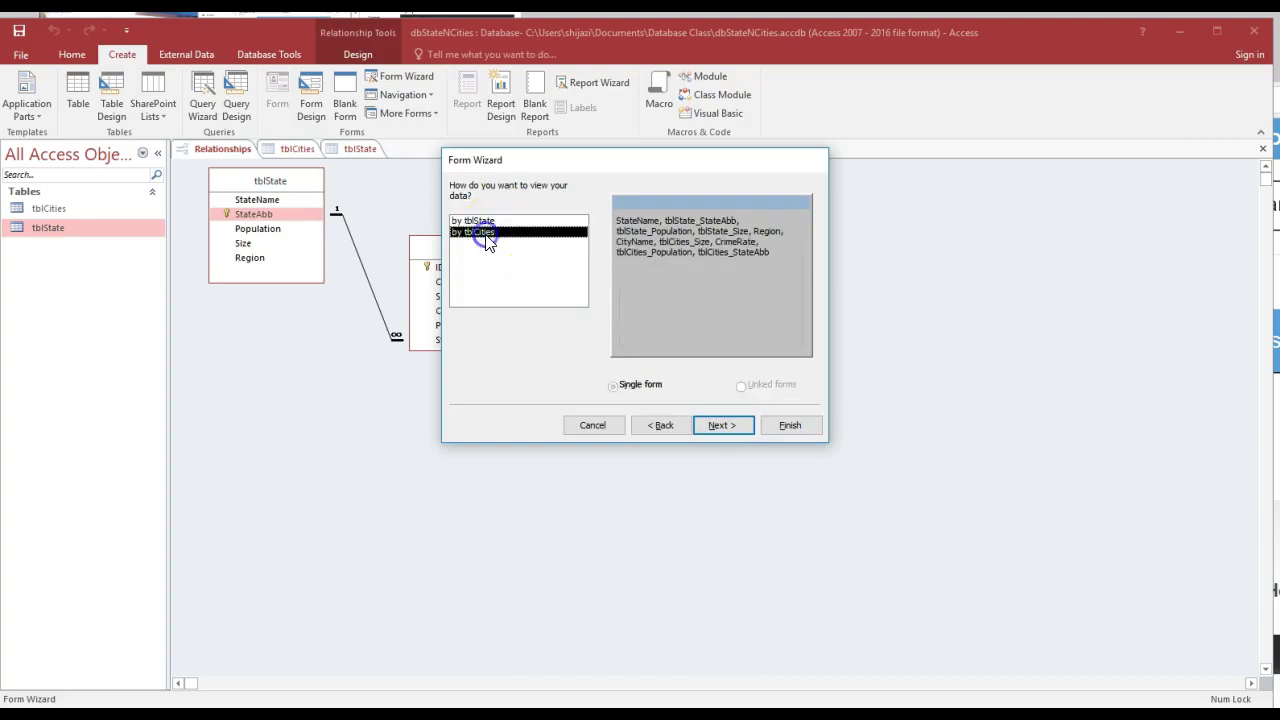
click(488, 230)
click(540, 234)
click(505, 220)
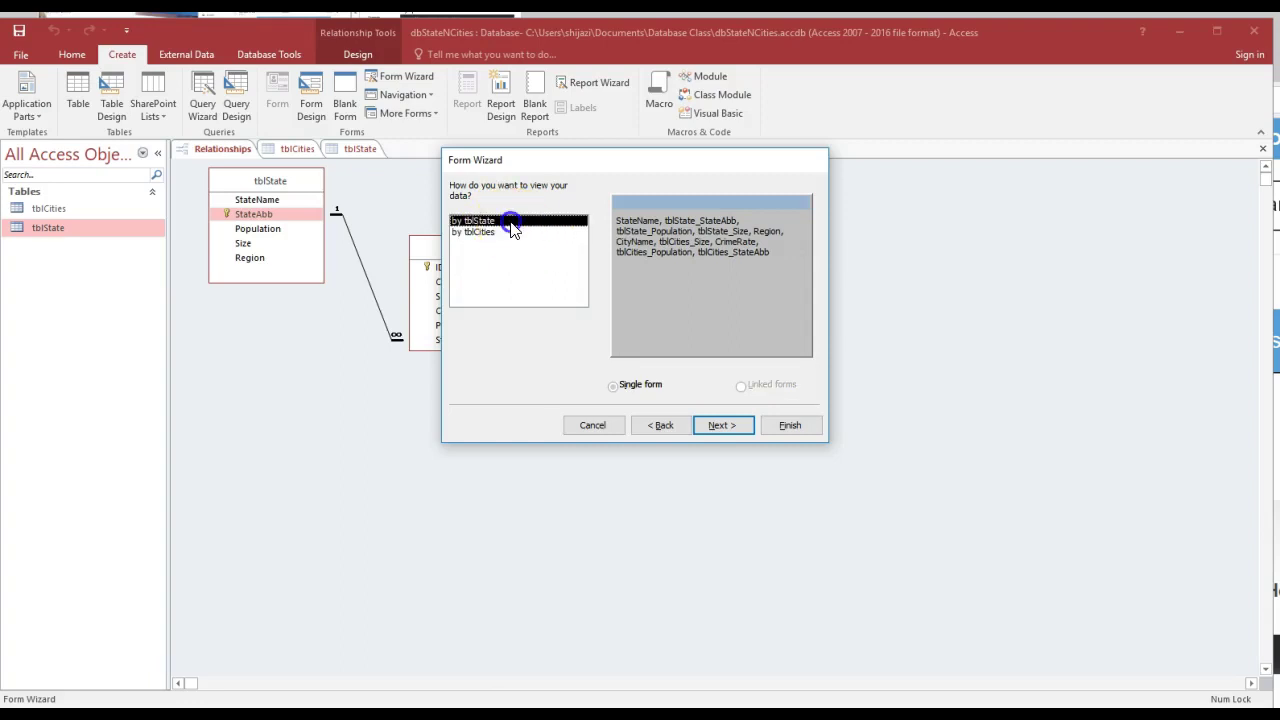
click(716, 425)
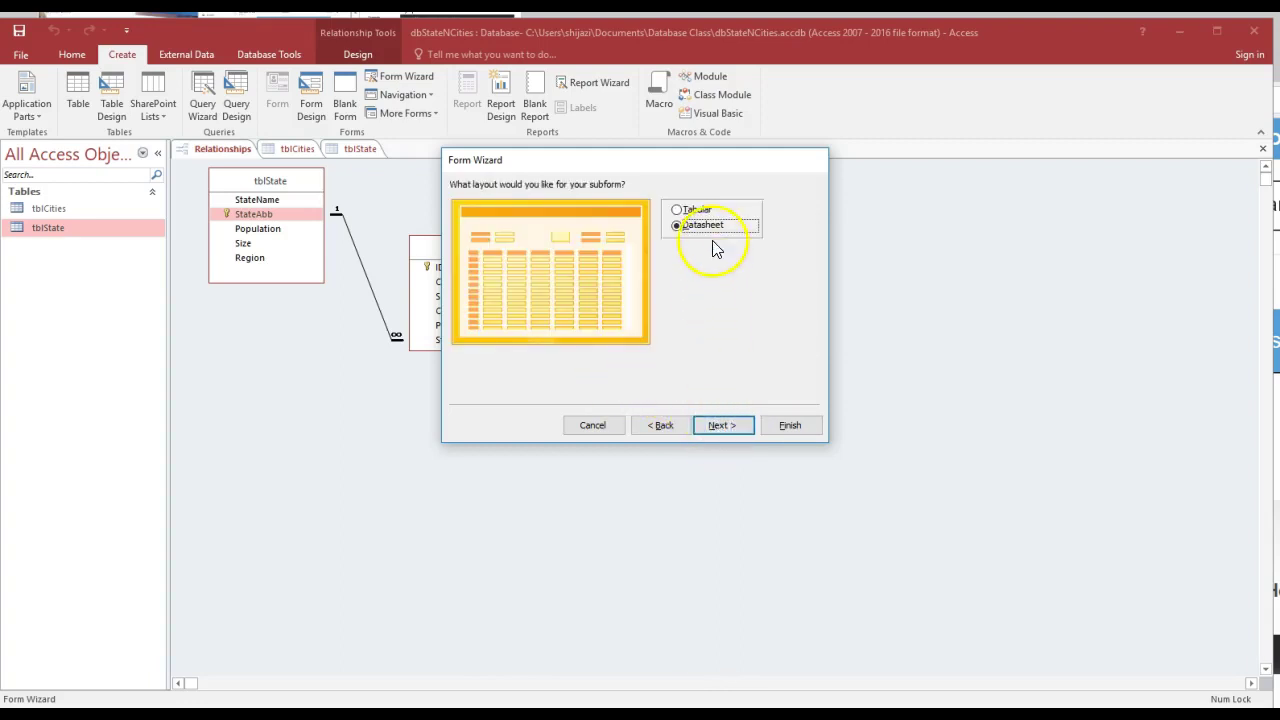
click(723, 424)
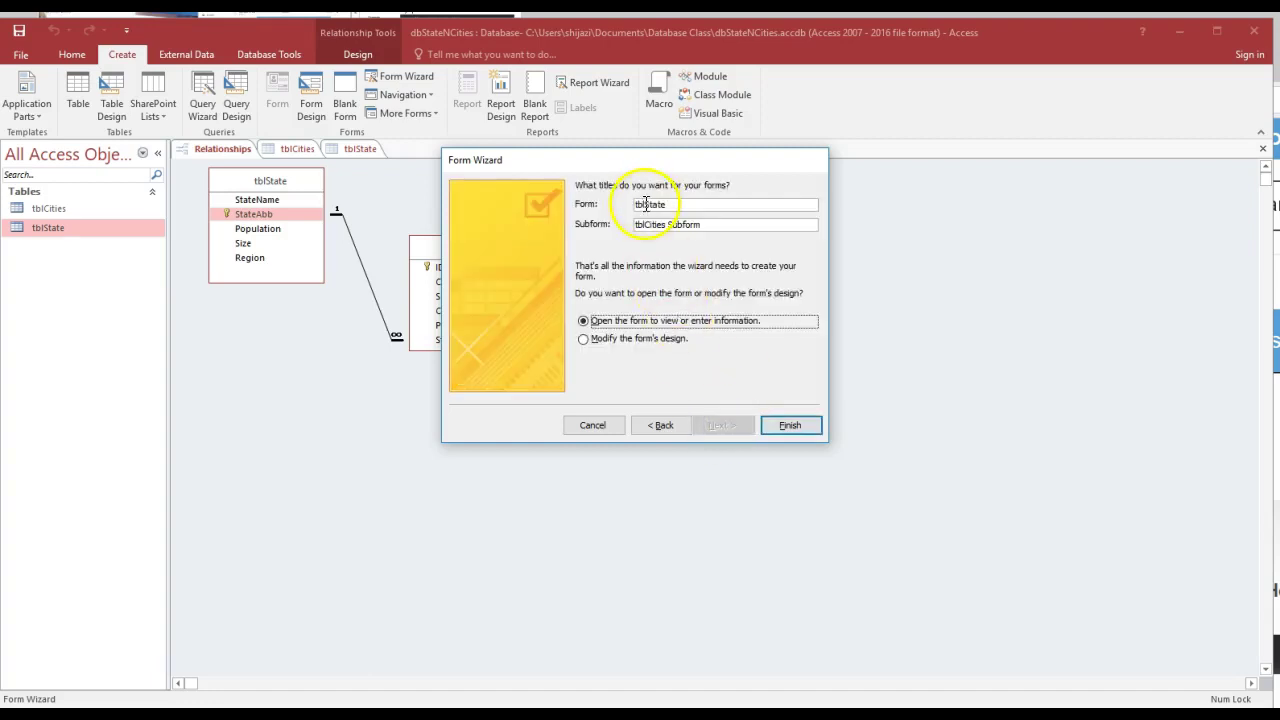
- Title the forms frmState and frmCities Subform and finish the wizard
click(645, 204)
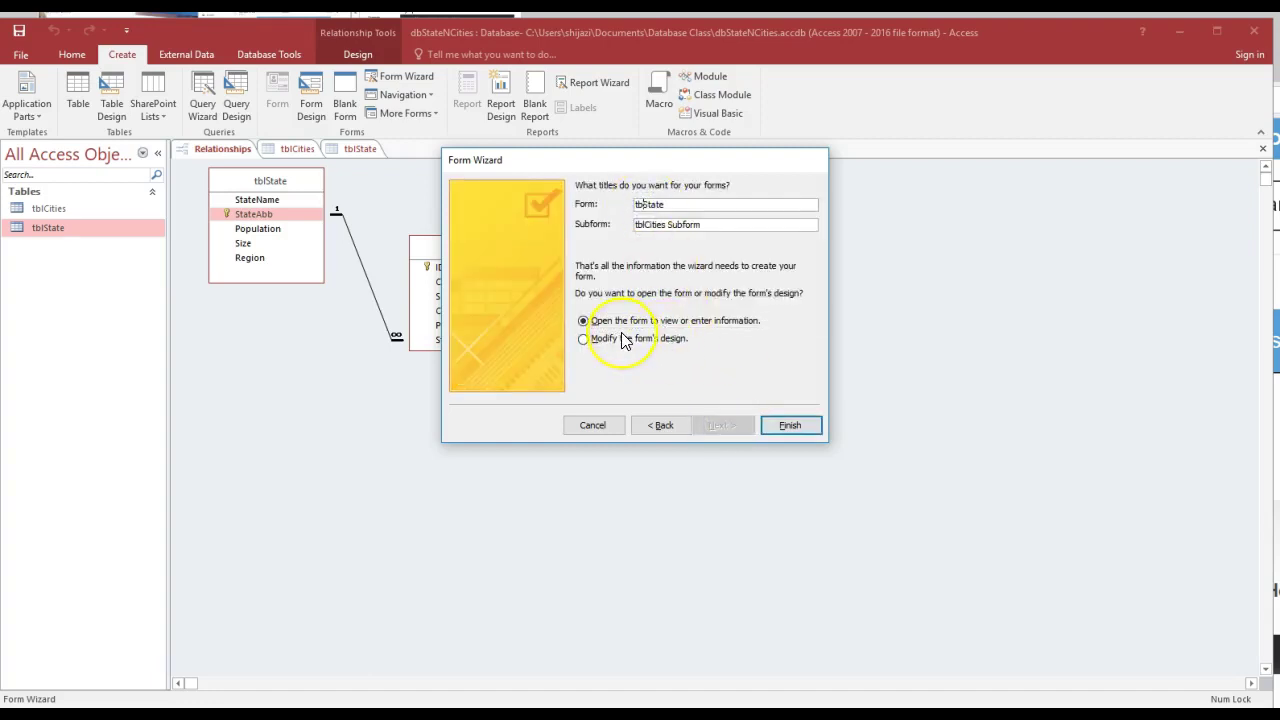
text(frm)
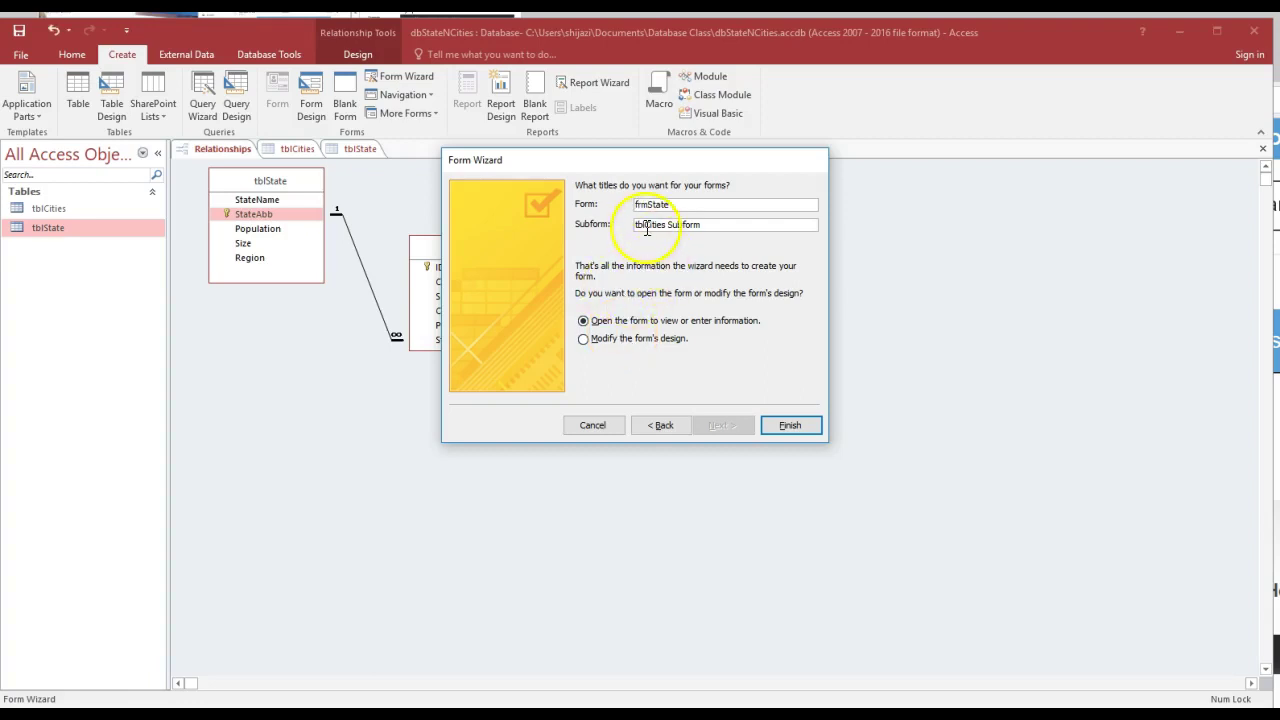
key(BackSpace)
key(BackSpace)
key(BackSpace)
text(frm)
click(690, 230)
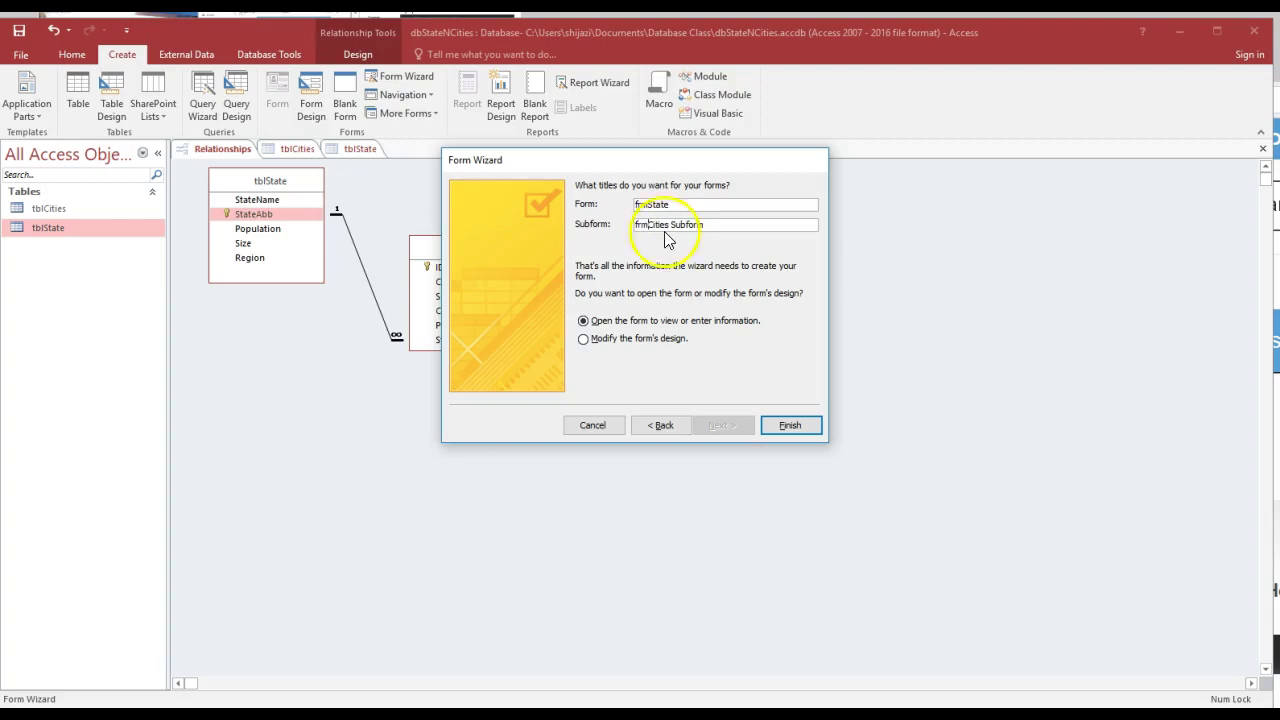
click(790, 425)
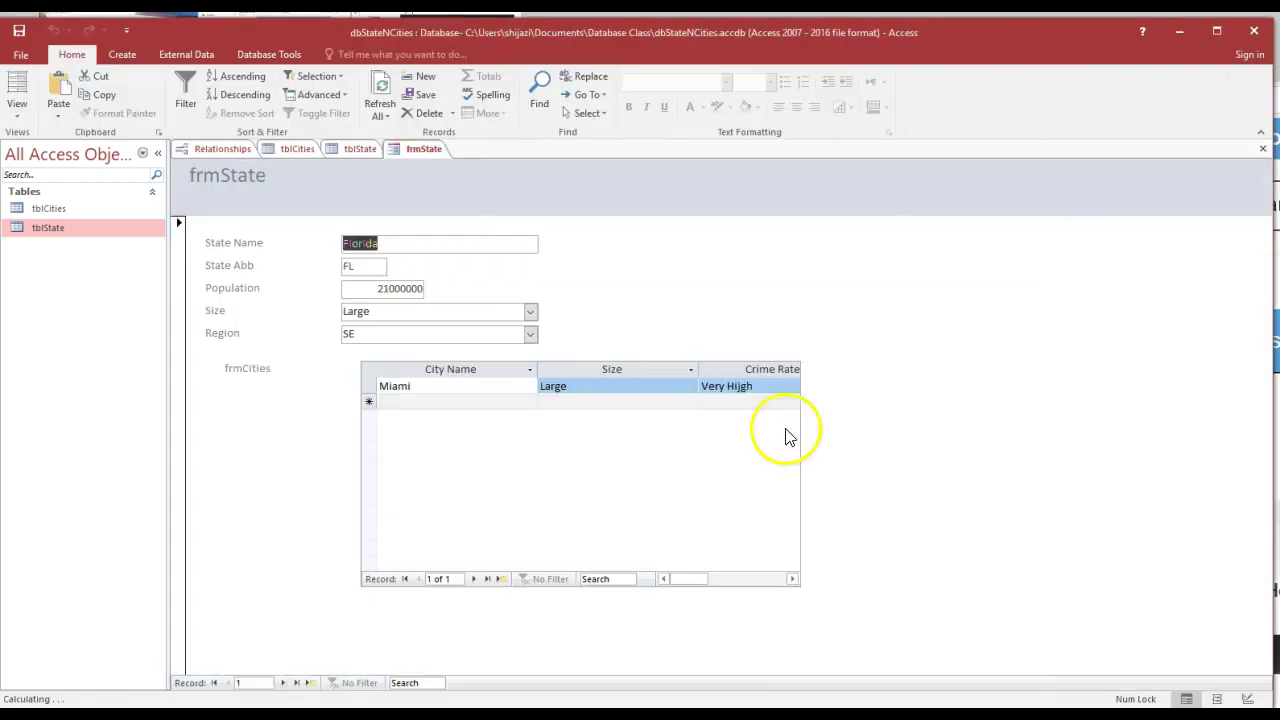
- Put the frmState form into Layout View from the Home View menu
click(18, 114)
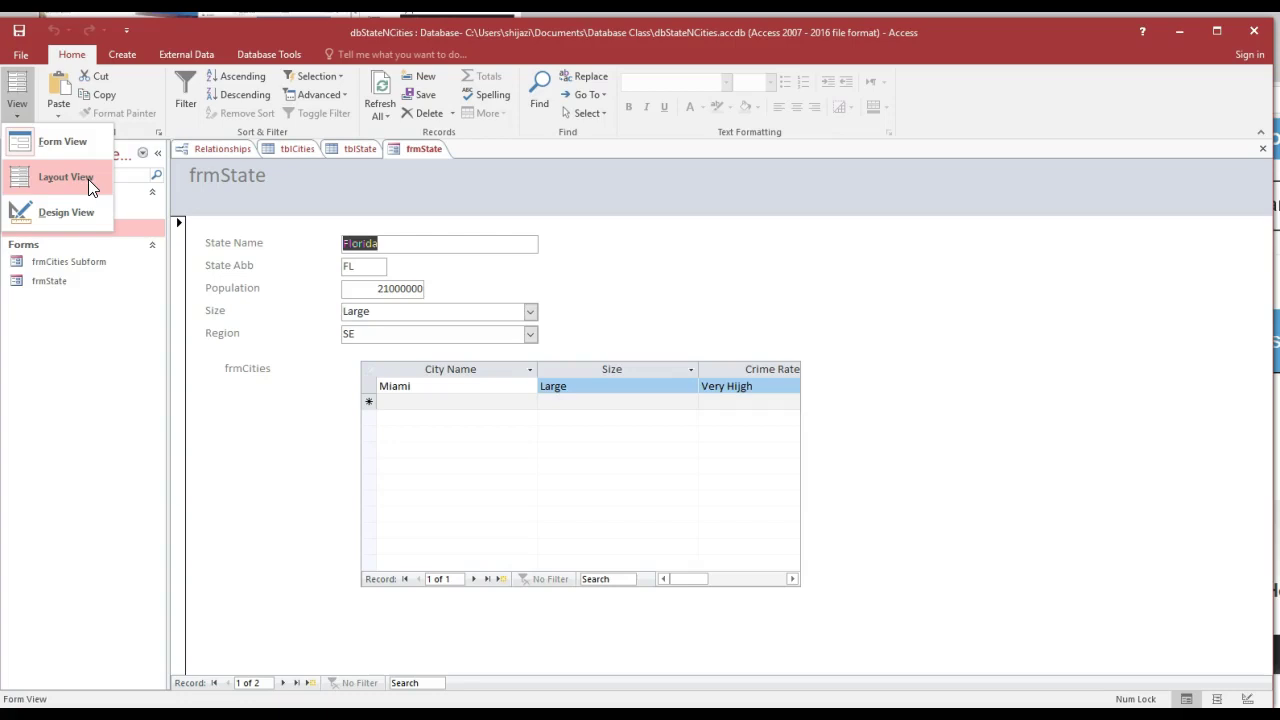
click(56, 140)
click(17, 100)
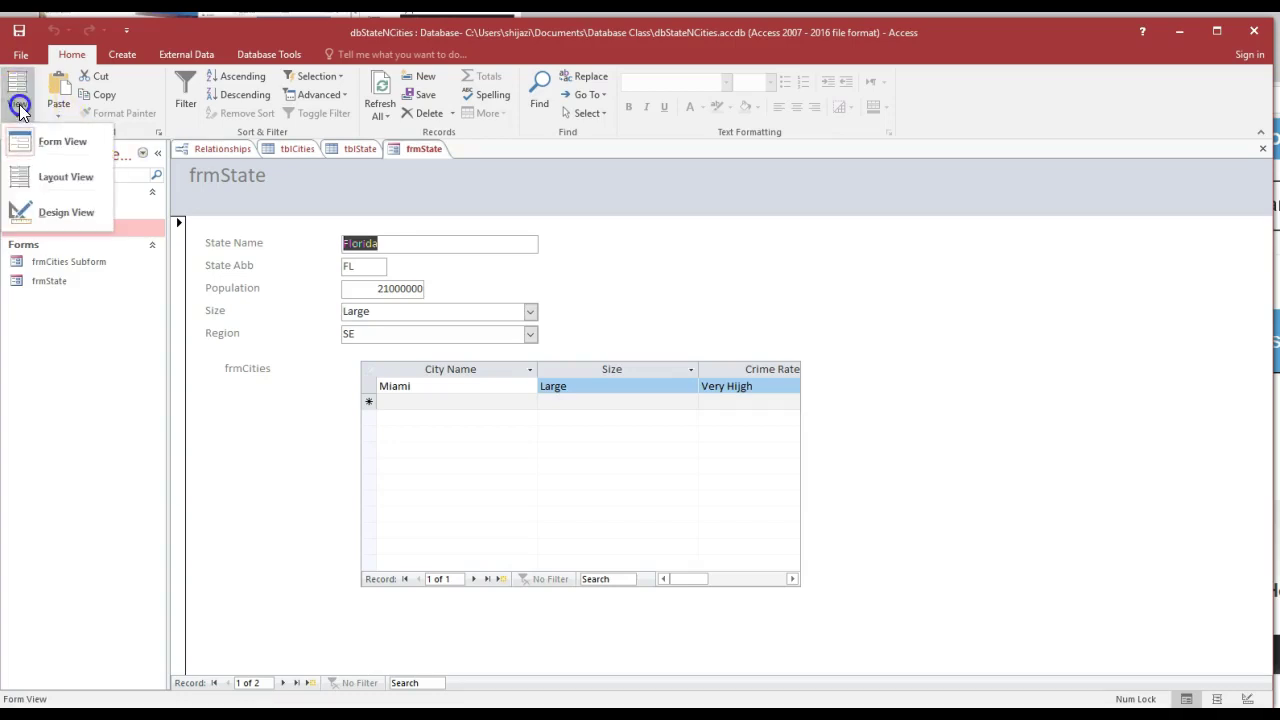
click(57, 172)
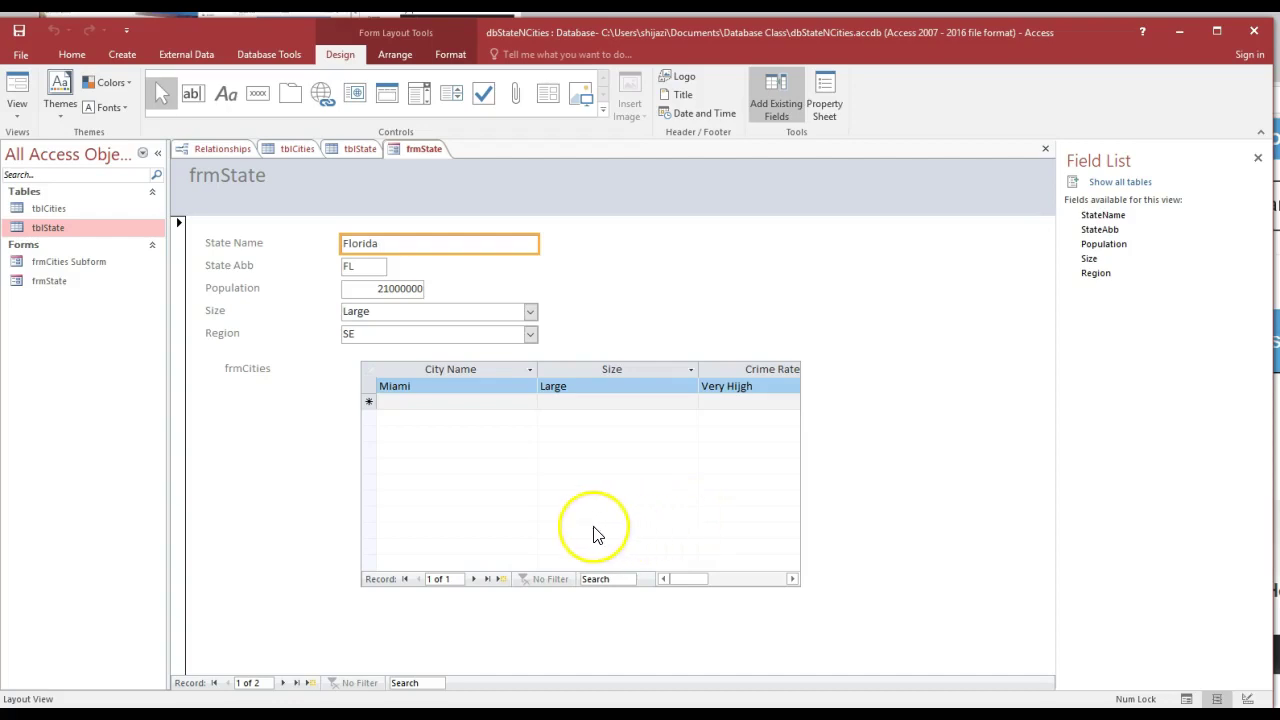
click(17, 102)
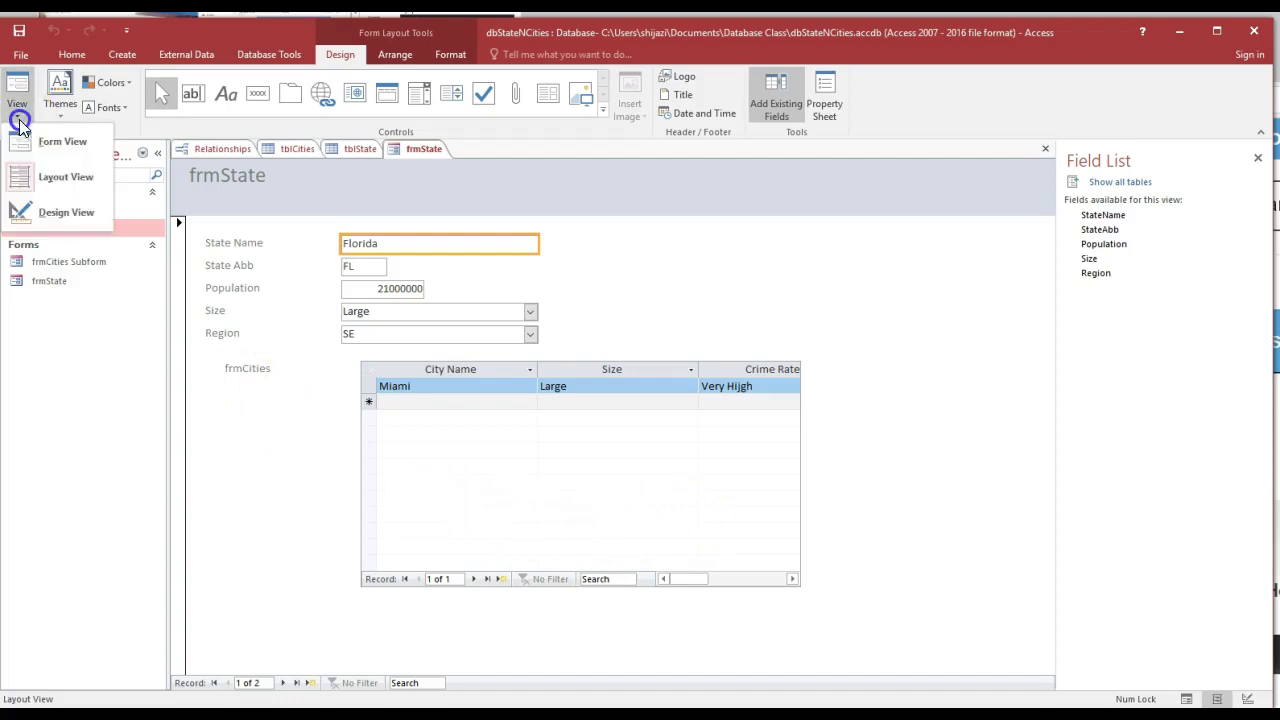
click(44, 212)
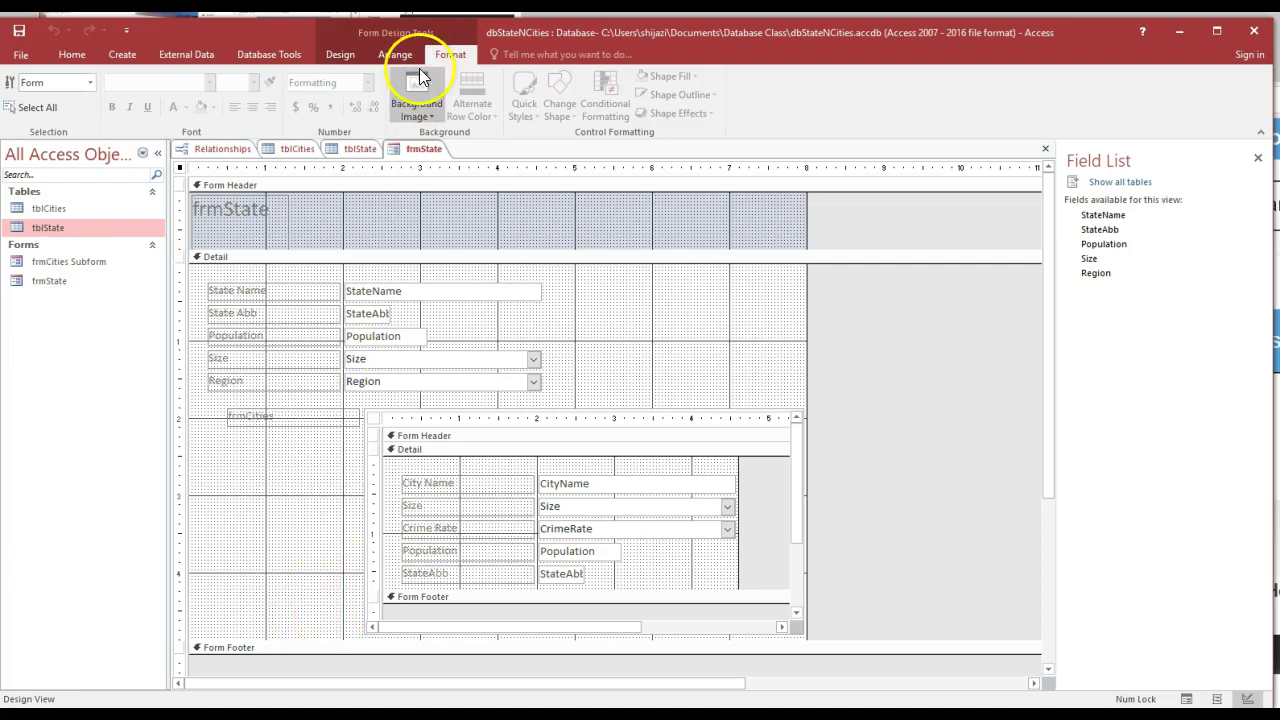
click(341, 56)
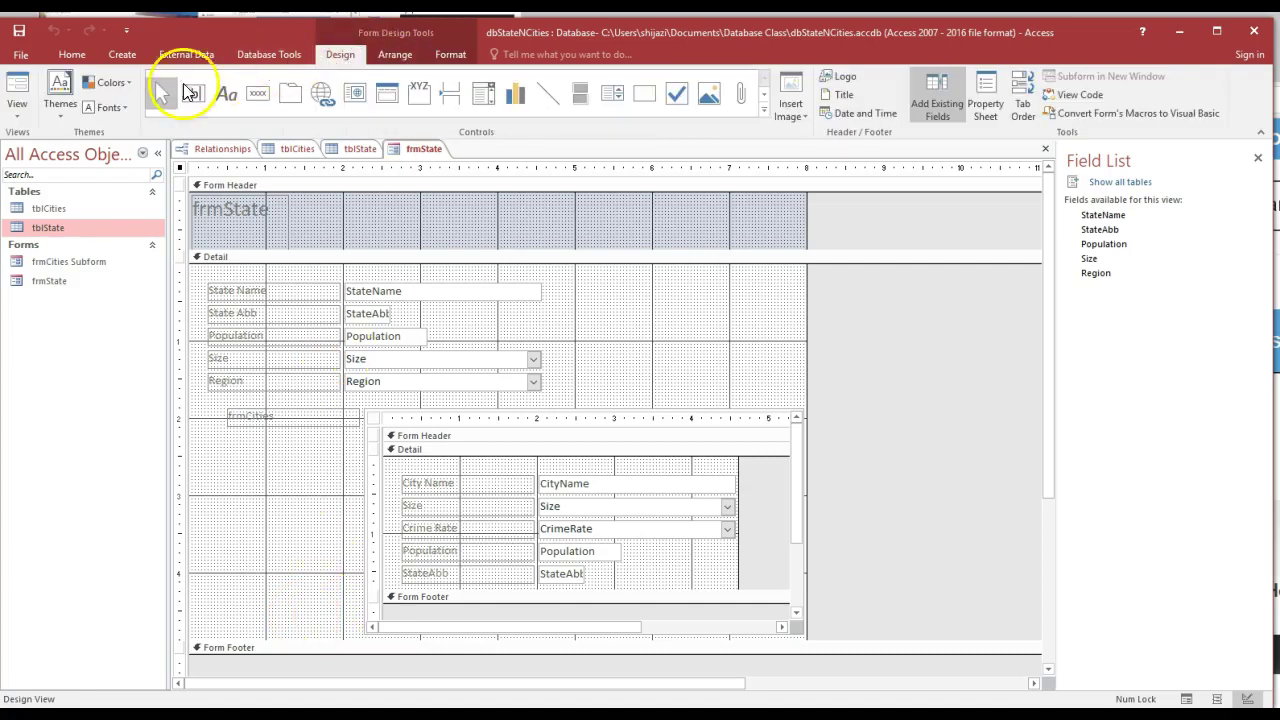
click(17, 104)
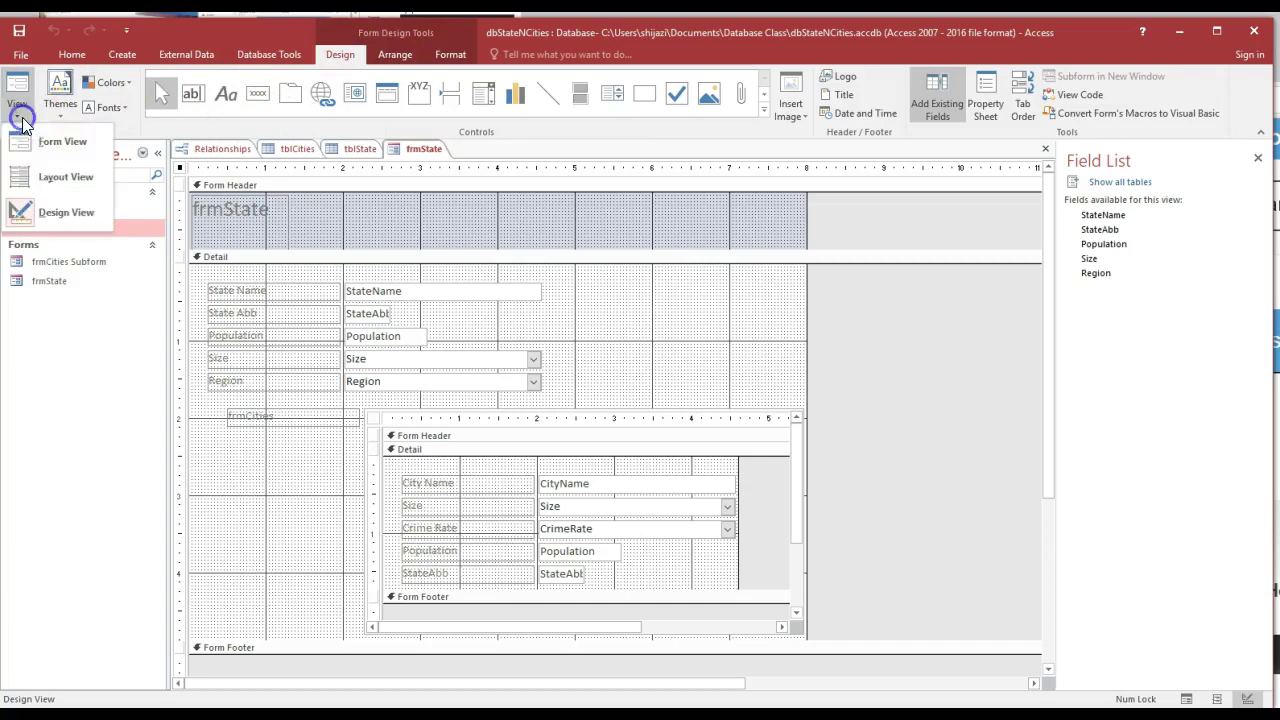
click(47, 183)
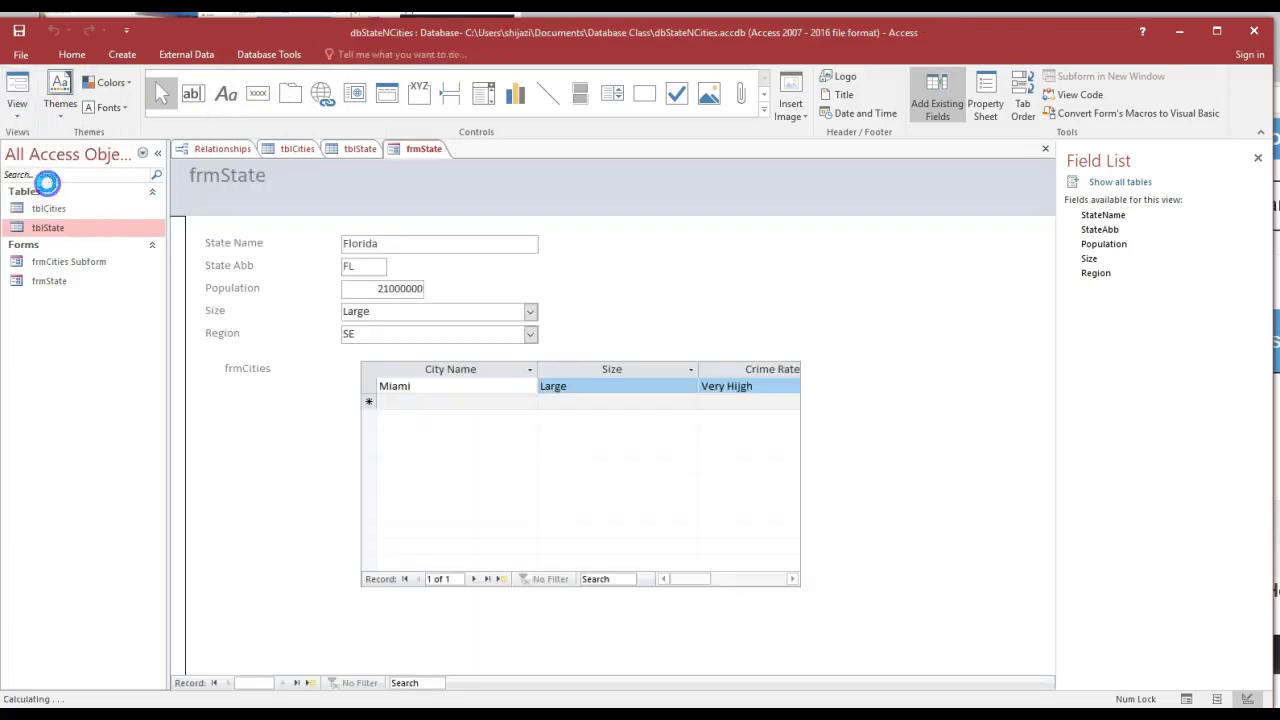
- Resize the cities subform, extending it left and right to show all city columns
click(804, 470)
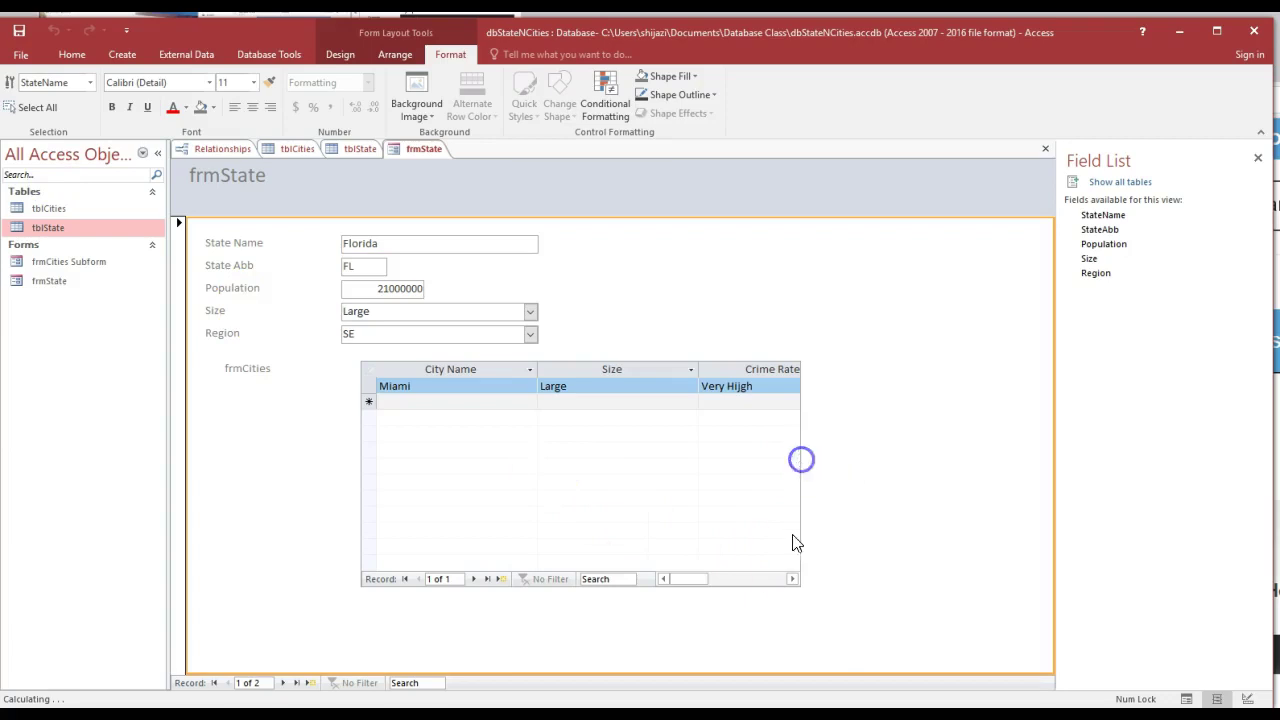
click(771, 580)
drag(801, 466, 679, 437)
drag(359, 491, 284, 502)
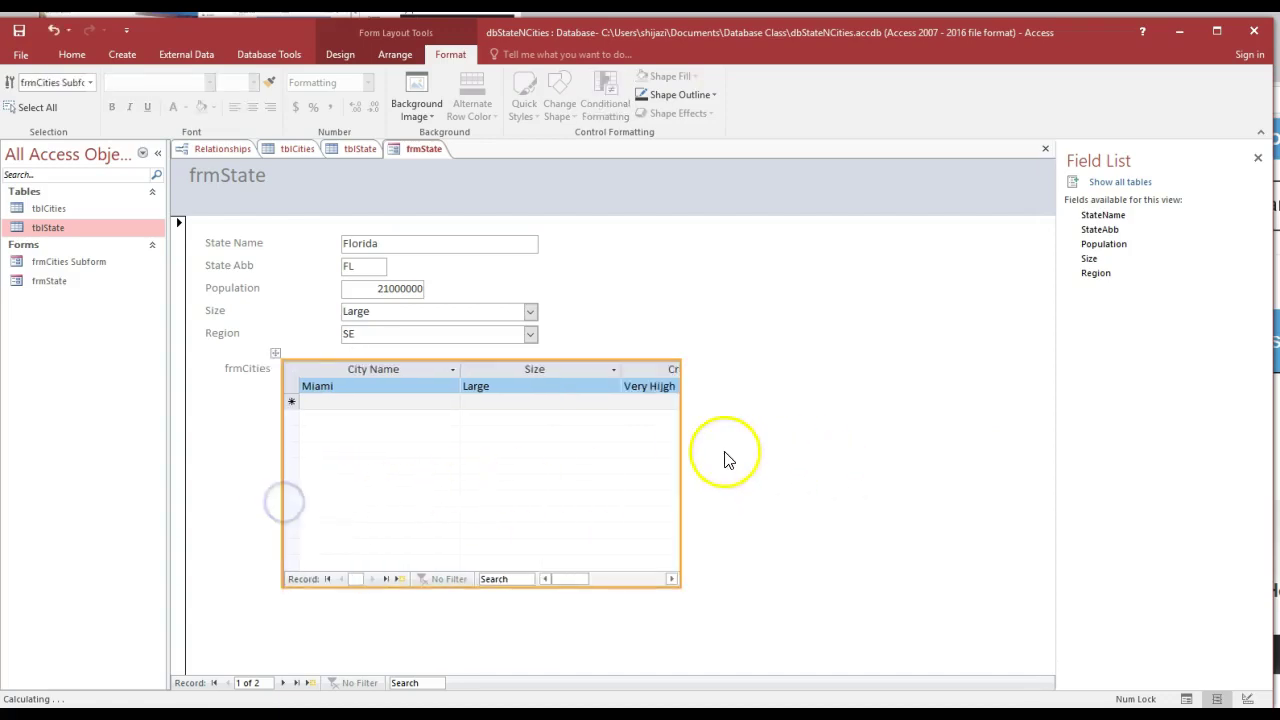
drag(680, 457, 1009, 457)
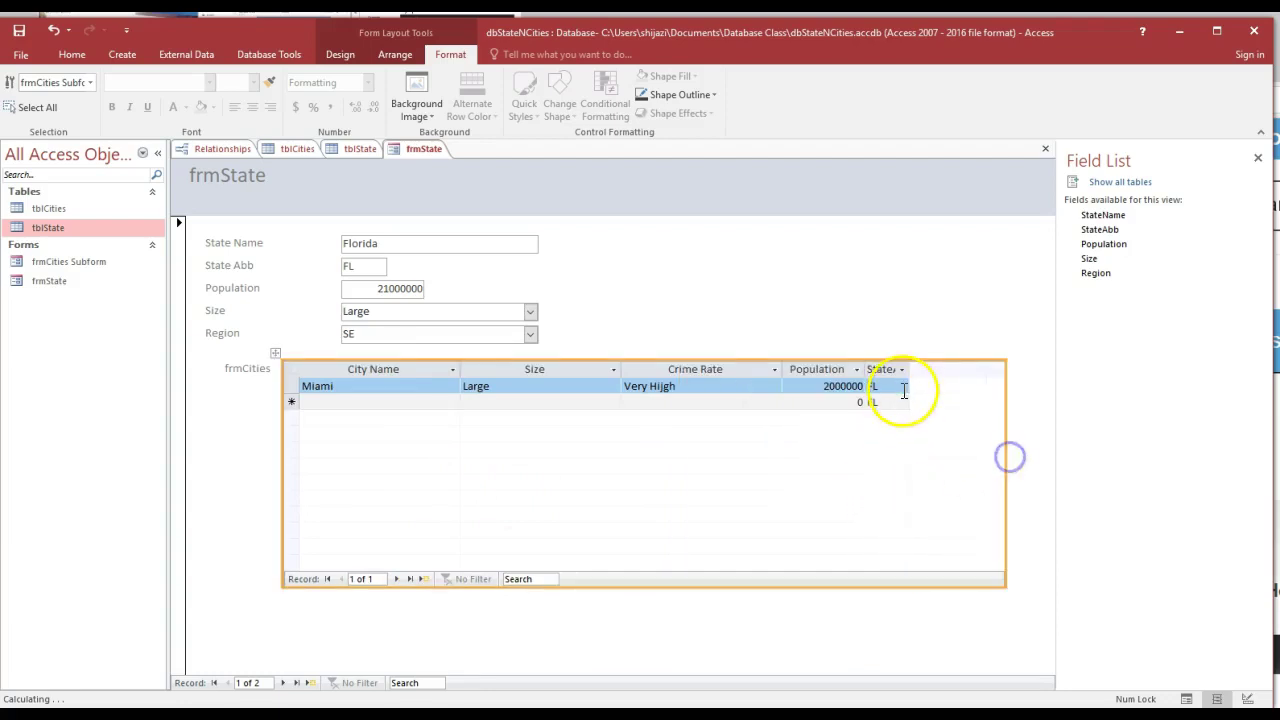
- Narrow the Population, Size and City Name columns, then shrink the subform to fit
drag(864, 367, 723, 370)
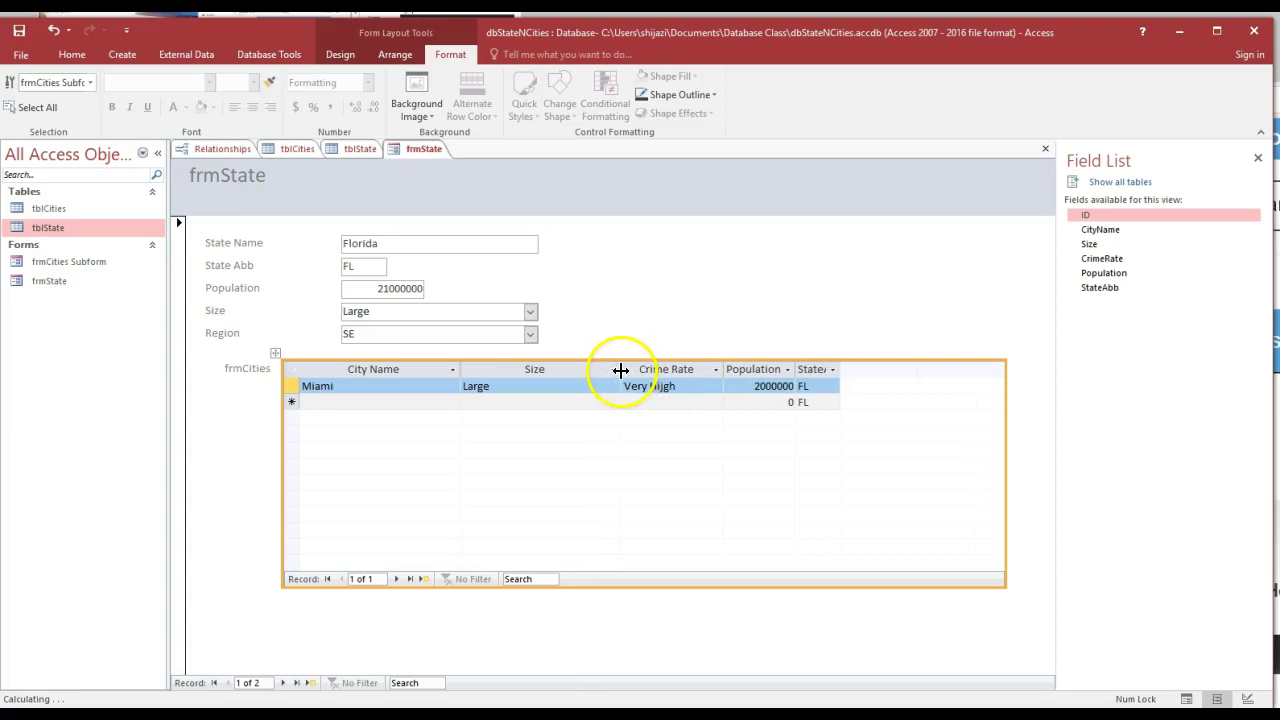
drag(620, 370, 542, 371)
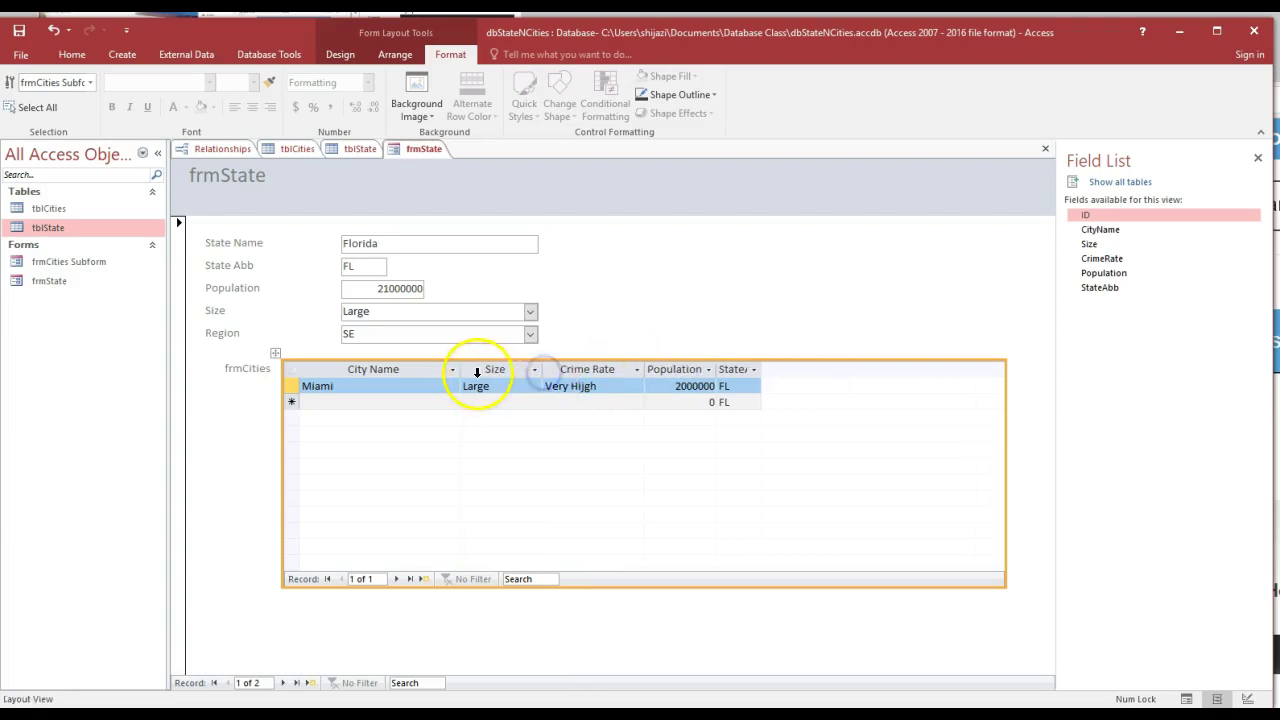
drag(458, 369, 419, 369)
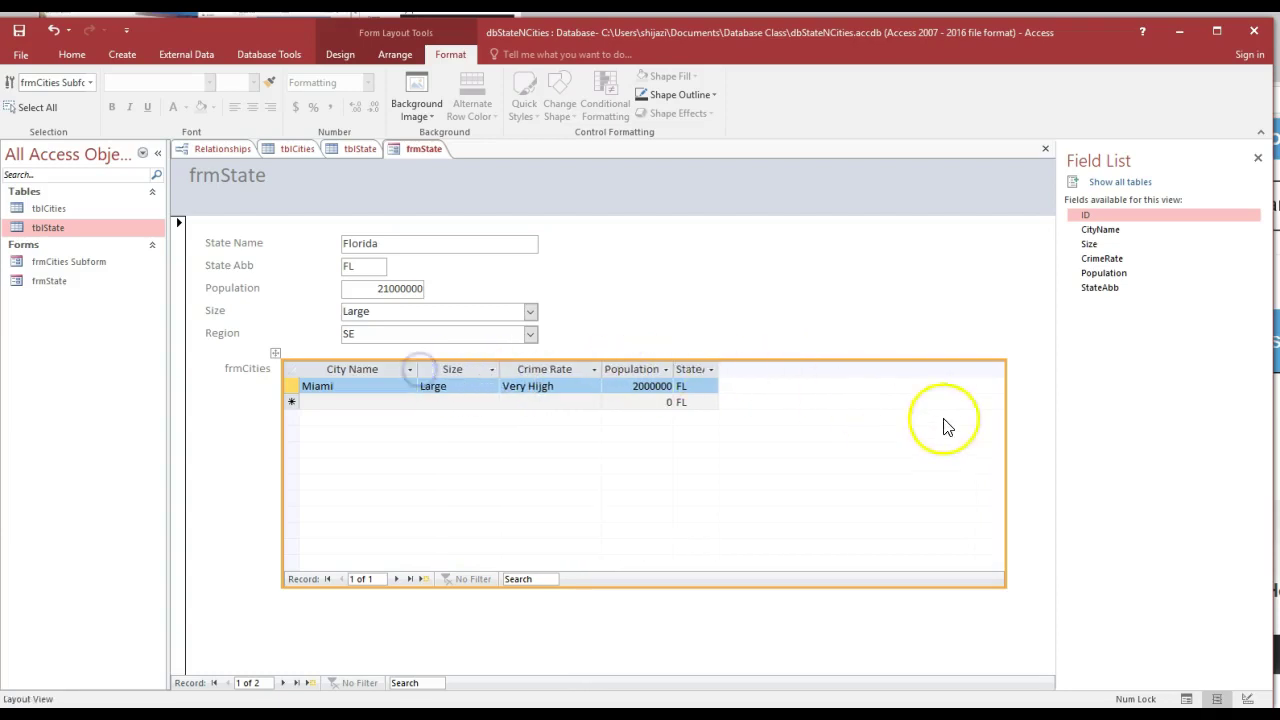
drag(1005, 403, 720, 390)
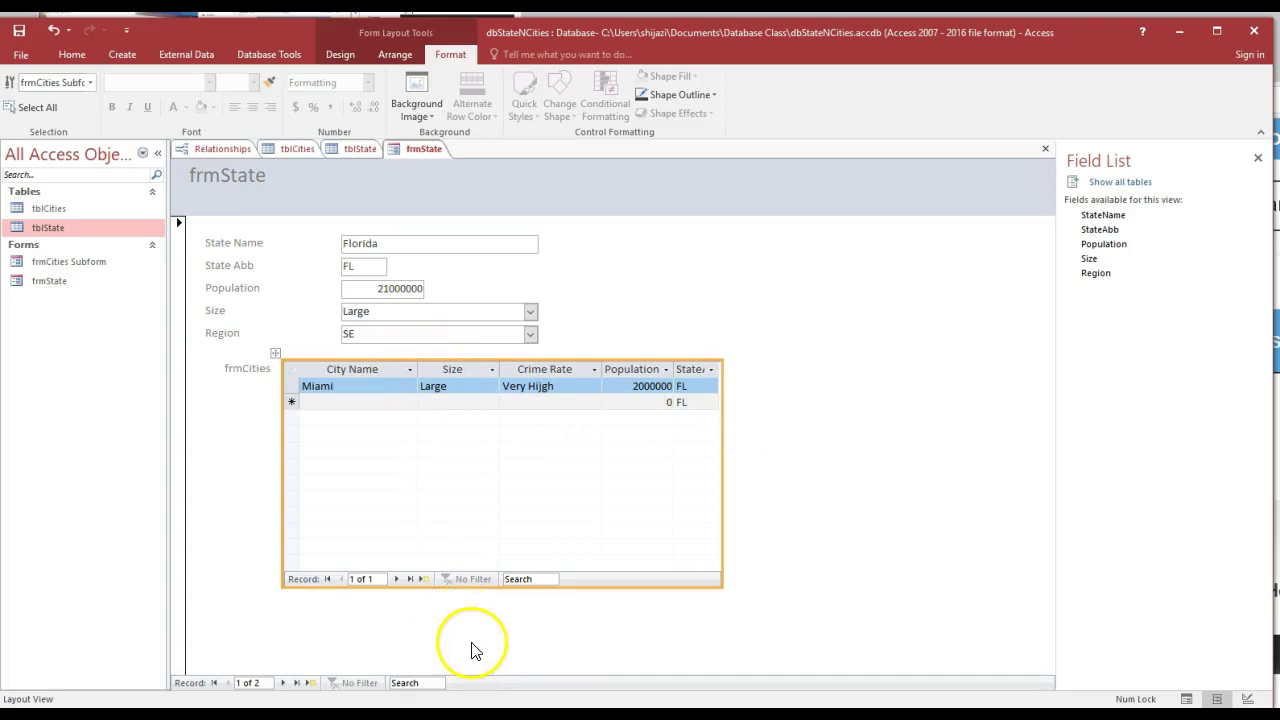
- Change the header title to 'State _Cities Data Entry' on one line with a shorter header
click(240, 180)
double_click(245, 180)
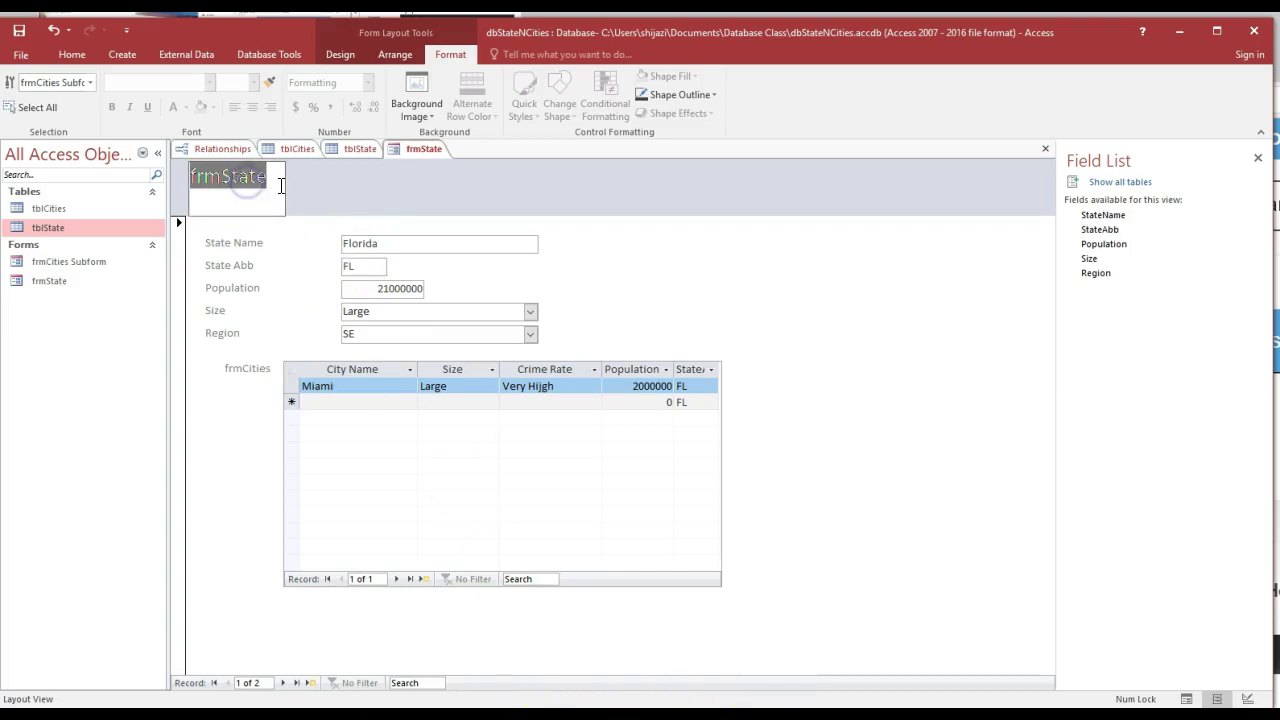
text(S)
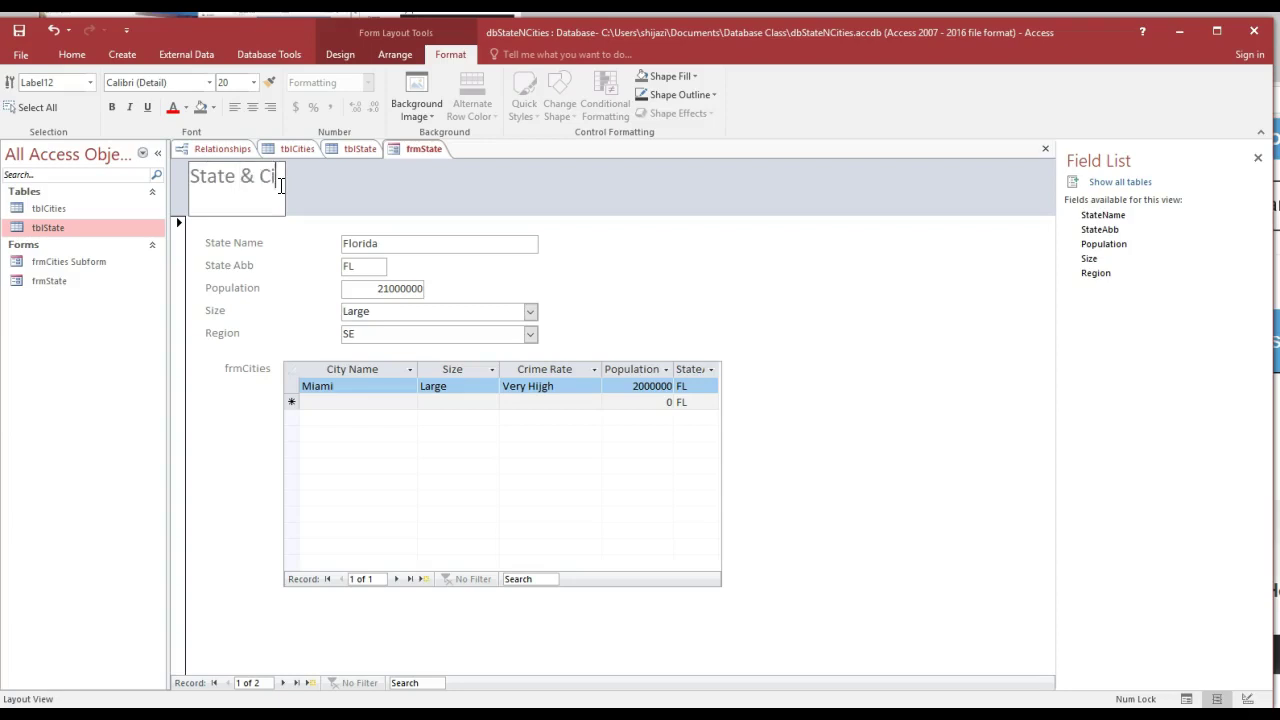
text(ata Entry)
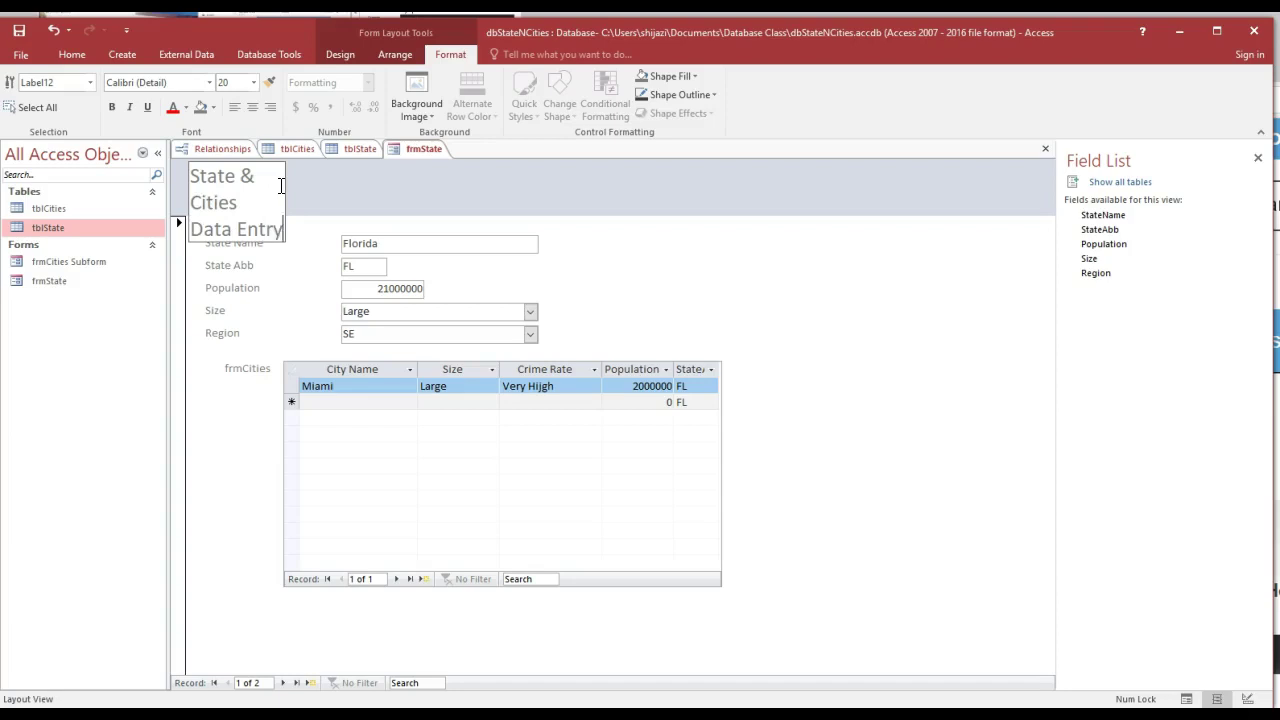
key(Return)
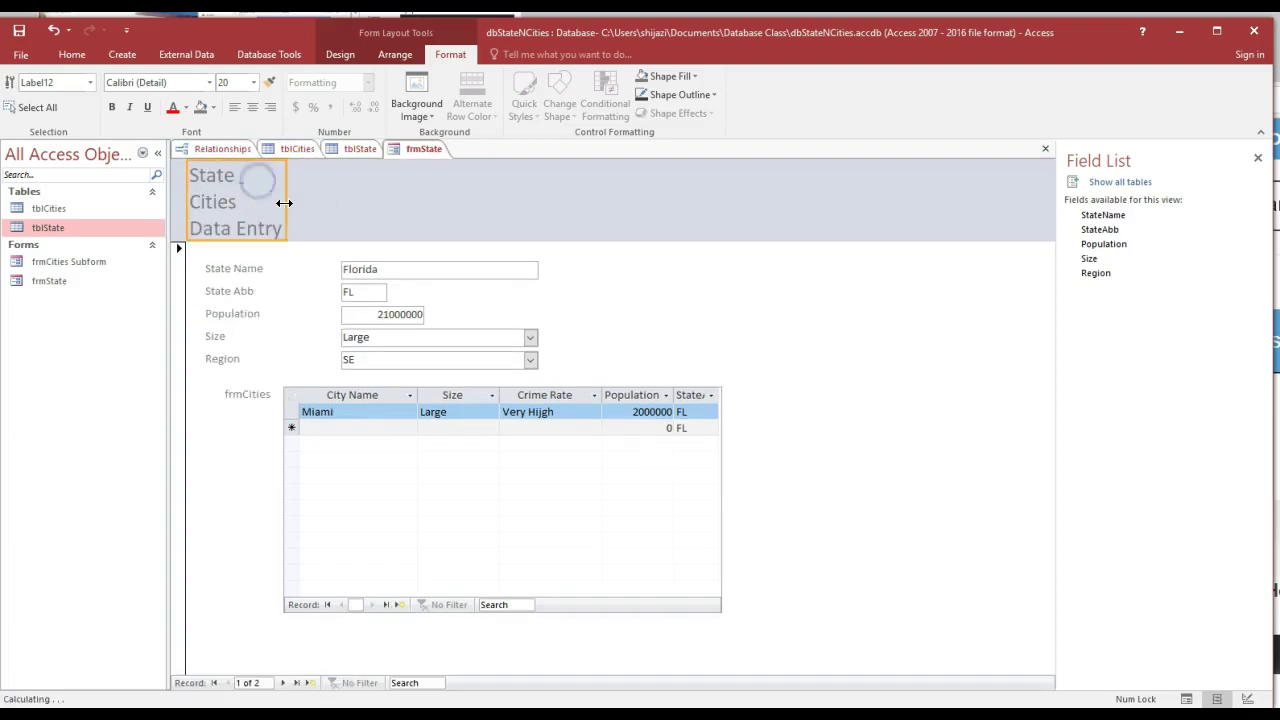
drag(285, 190, 593, 181)
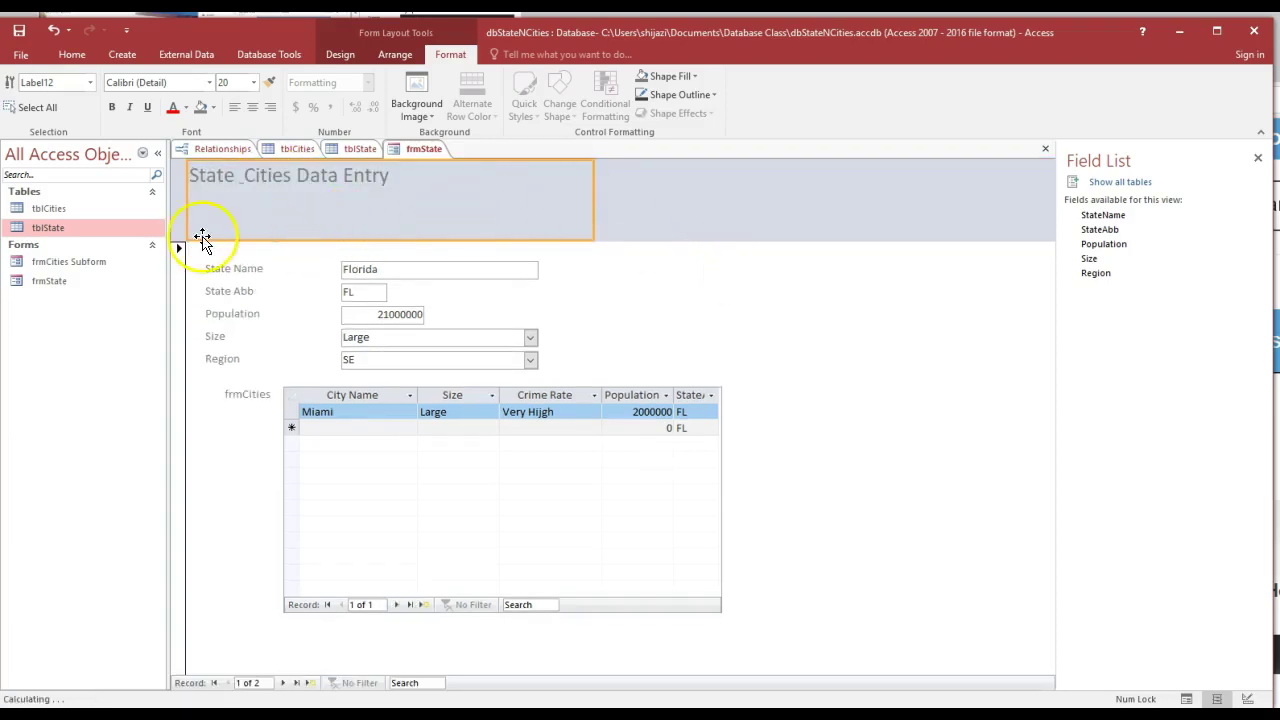
drag(201, 242, 206, 192)
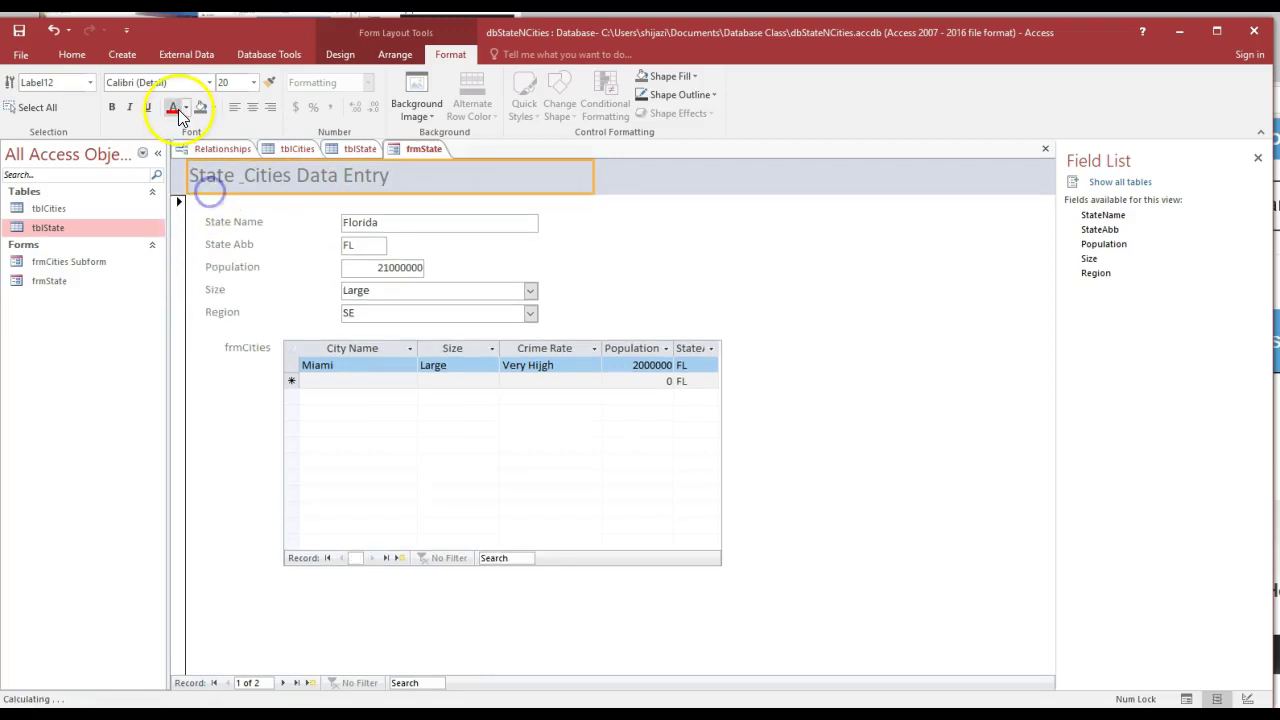
- Format the title in dark red, 24-point Bernard MT Condensed
click(182, 109)
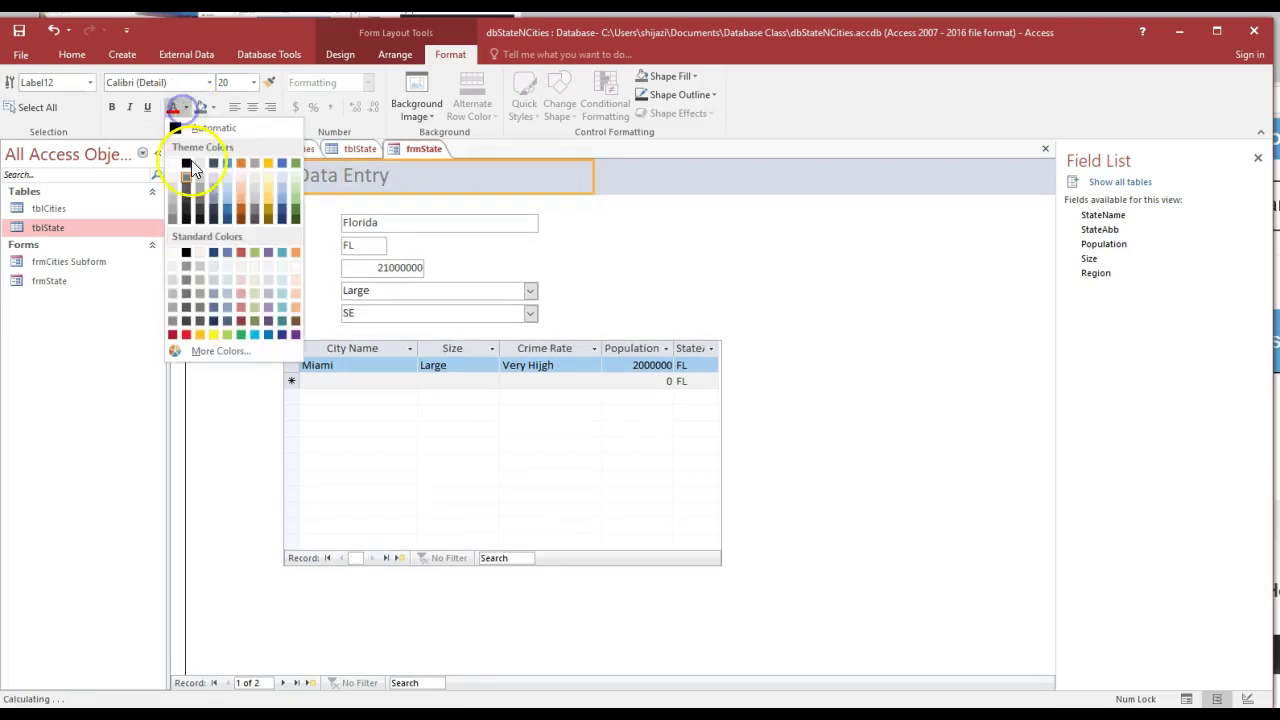
click(171, 334)
click(209, 82)
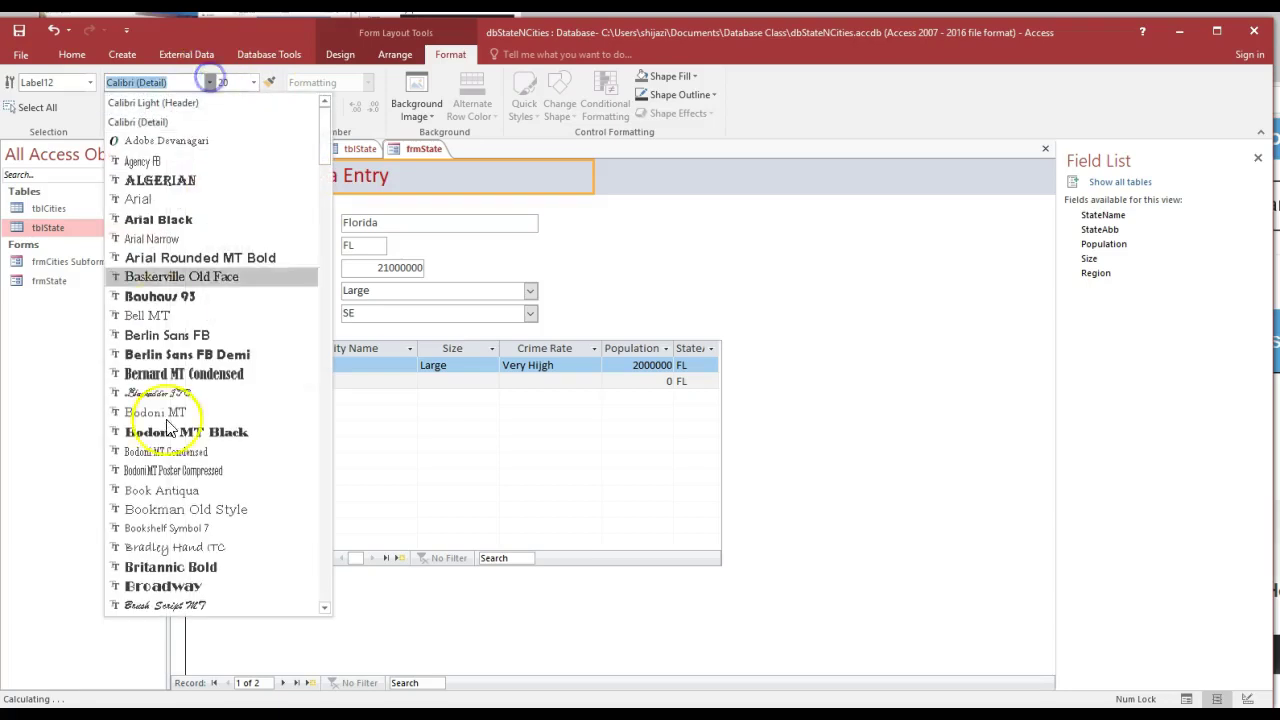
click(198, 373)
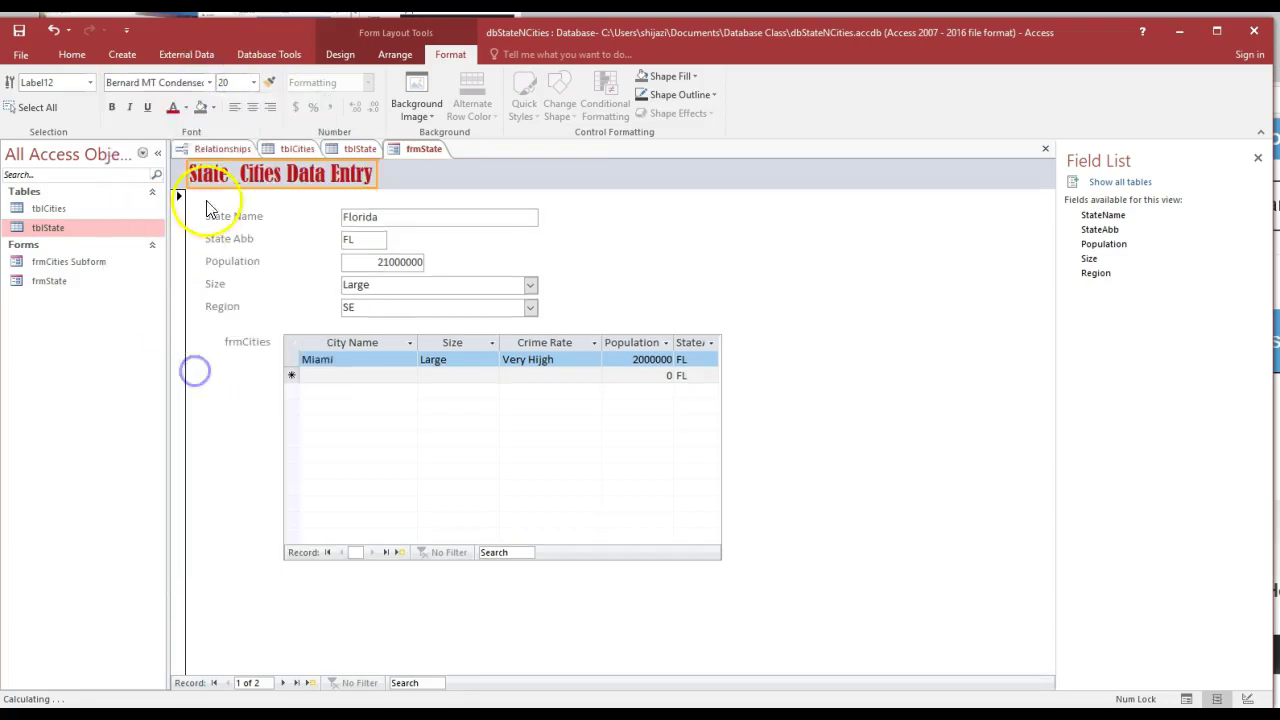
click(254, 84)
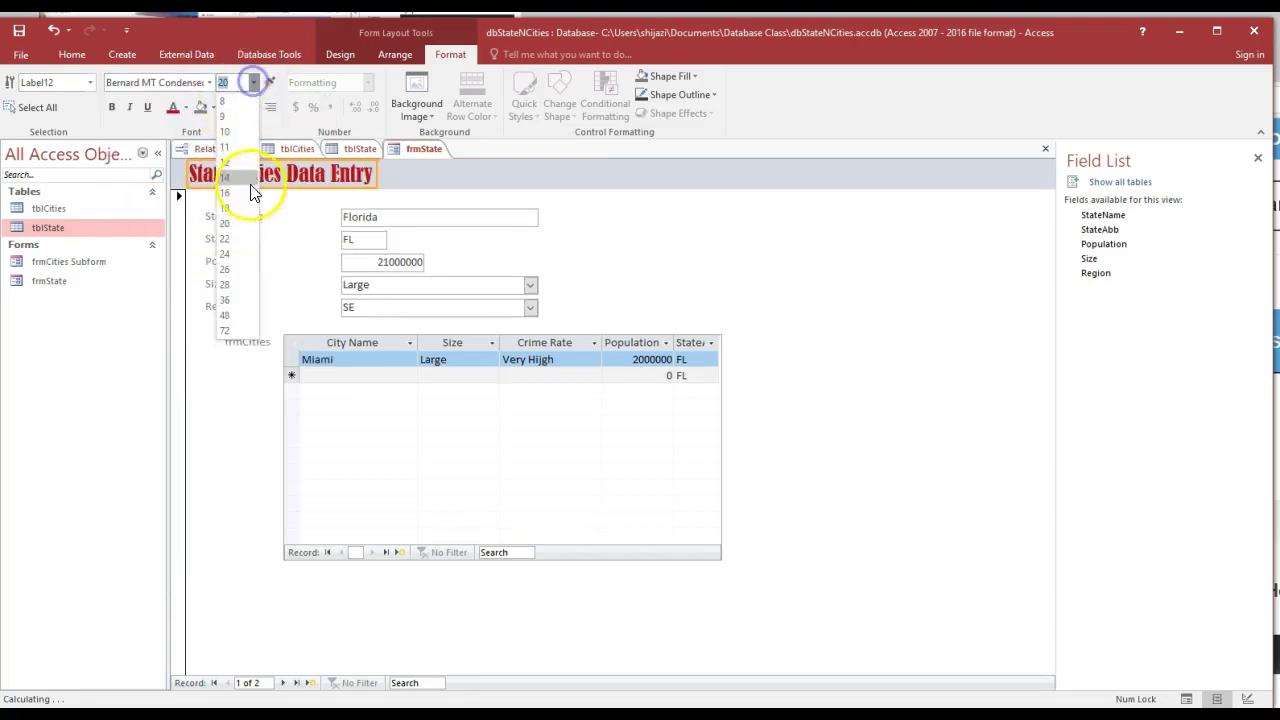
click(230, 250)
click(837, 471)
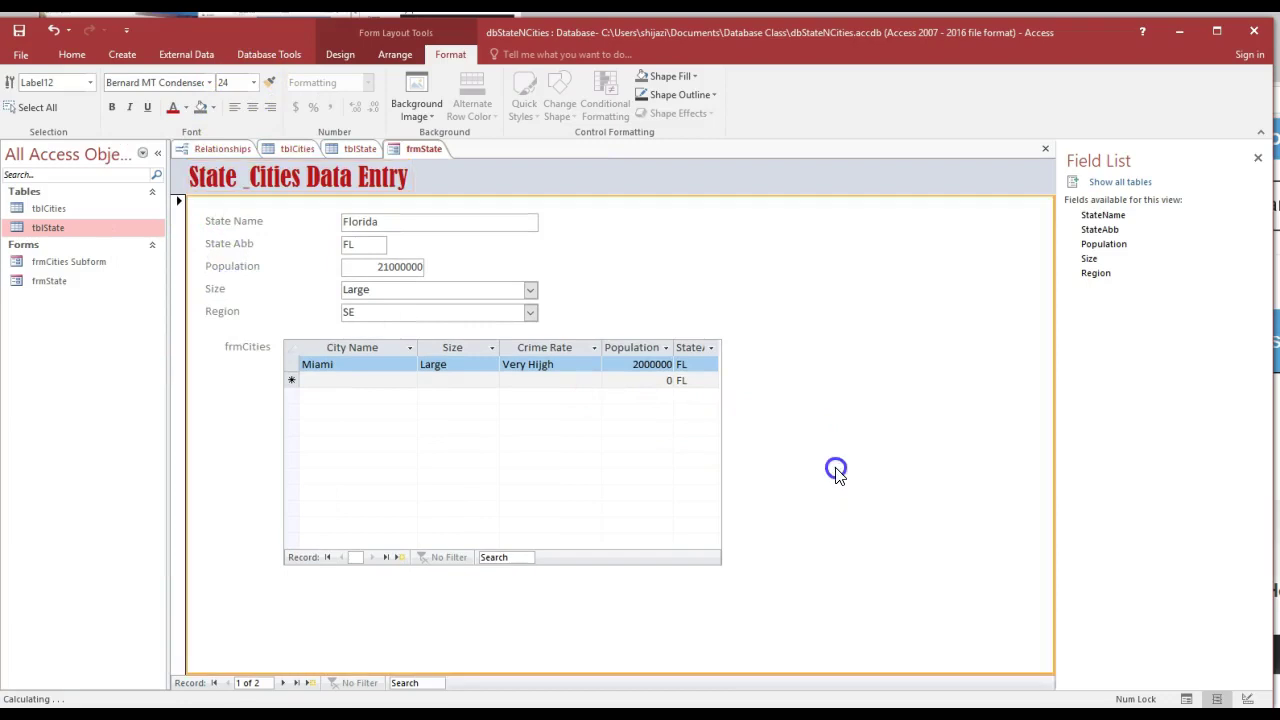
- Make the five field labels, from State Name through Region, bold
click(249, 224)
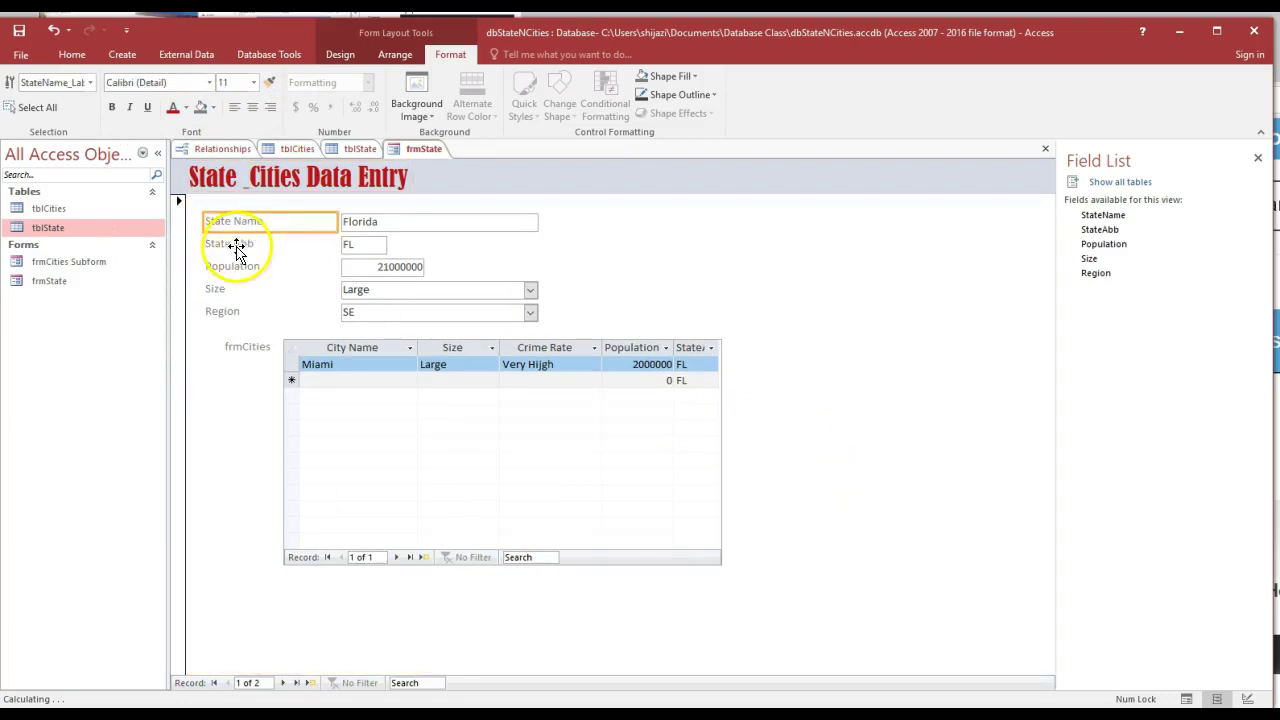
shift+click(236, 248)
shift+click(215, 289)
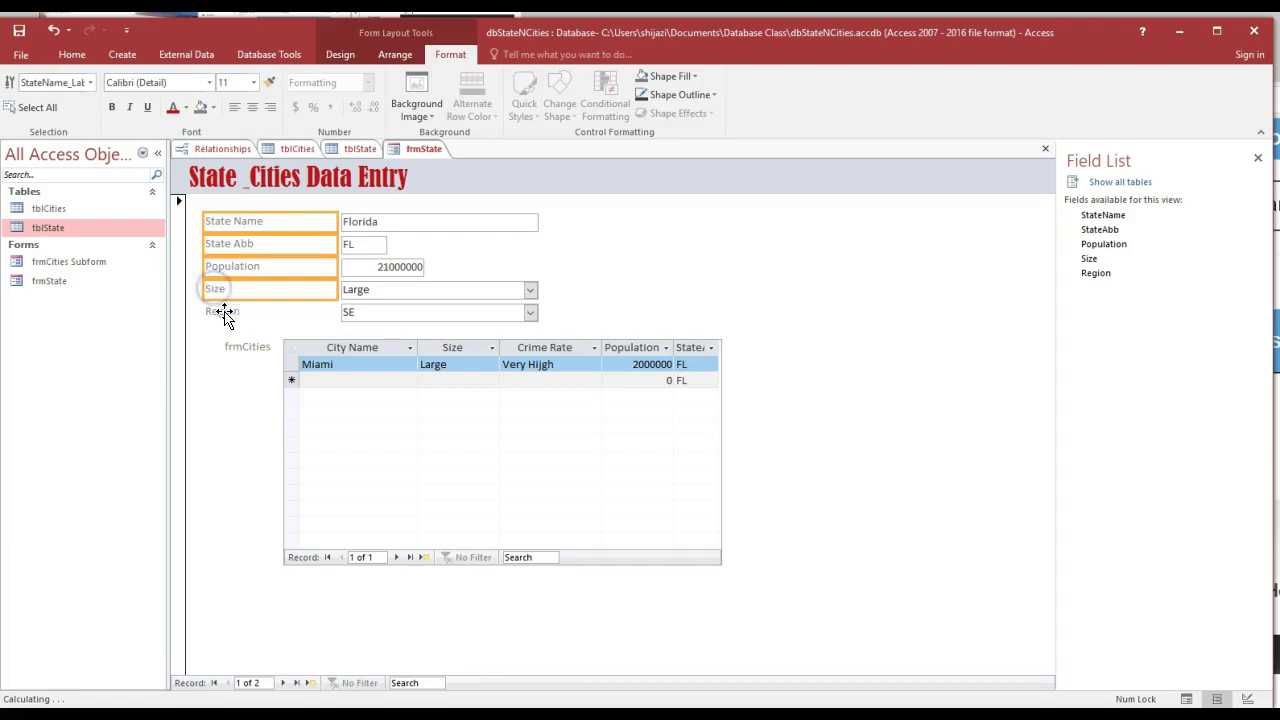
shift+click(220, 311)
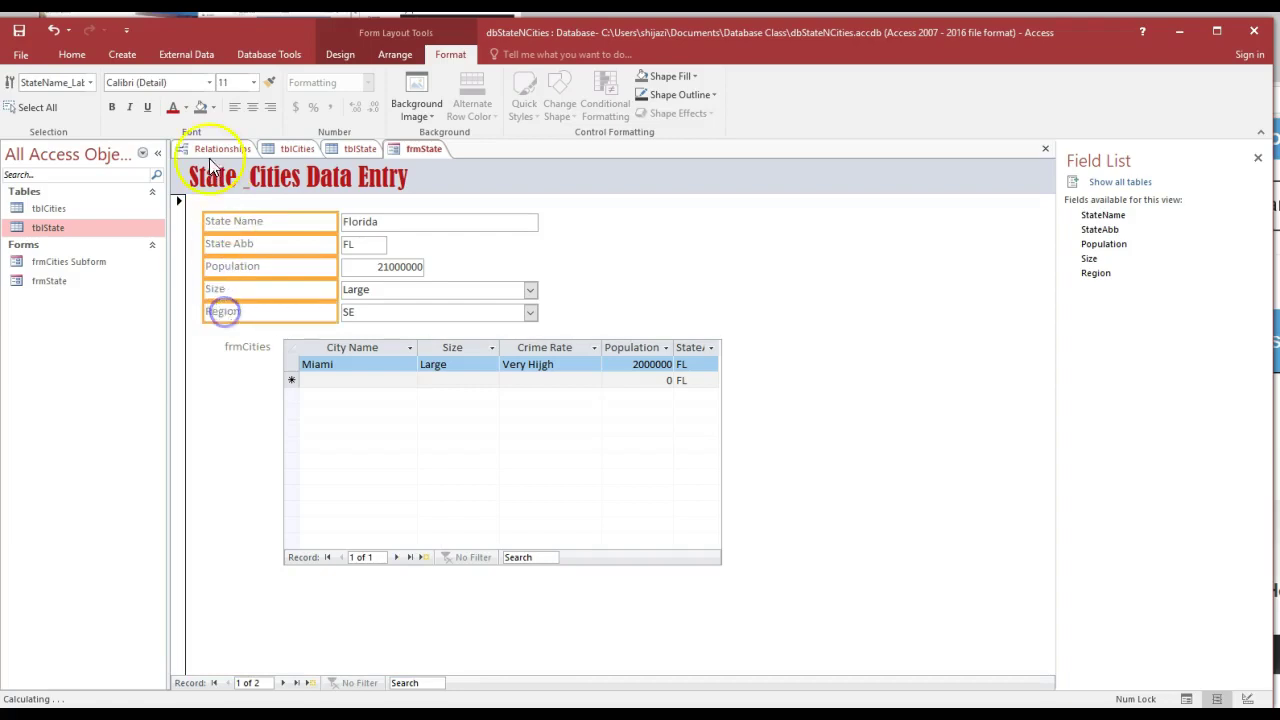
click(112, 108)
click(308, 263)
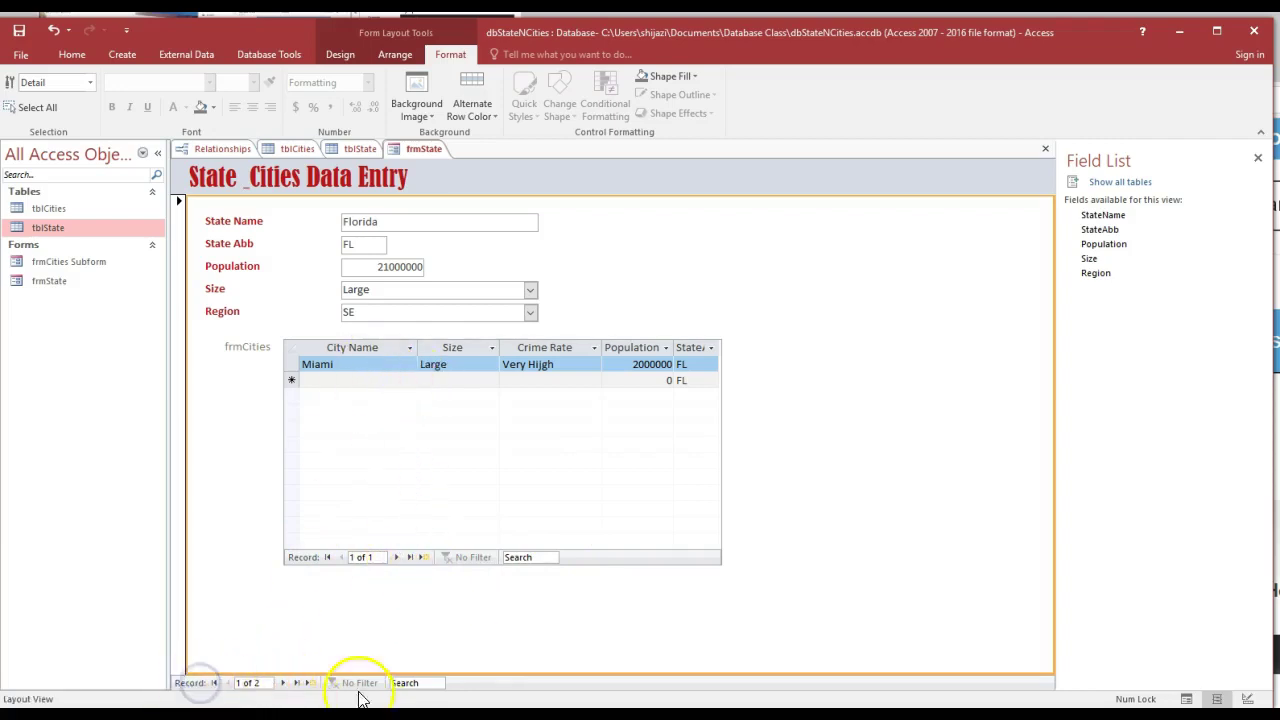
- Browse from Florida to Texas, then move to a new blank third state record
click(284, 683)
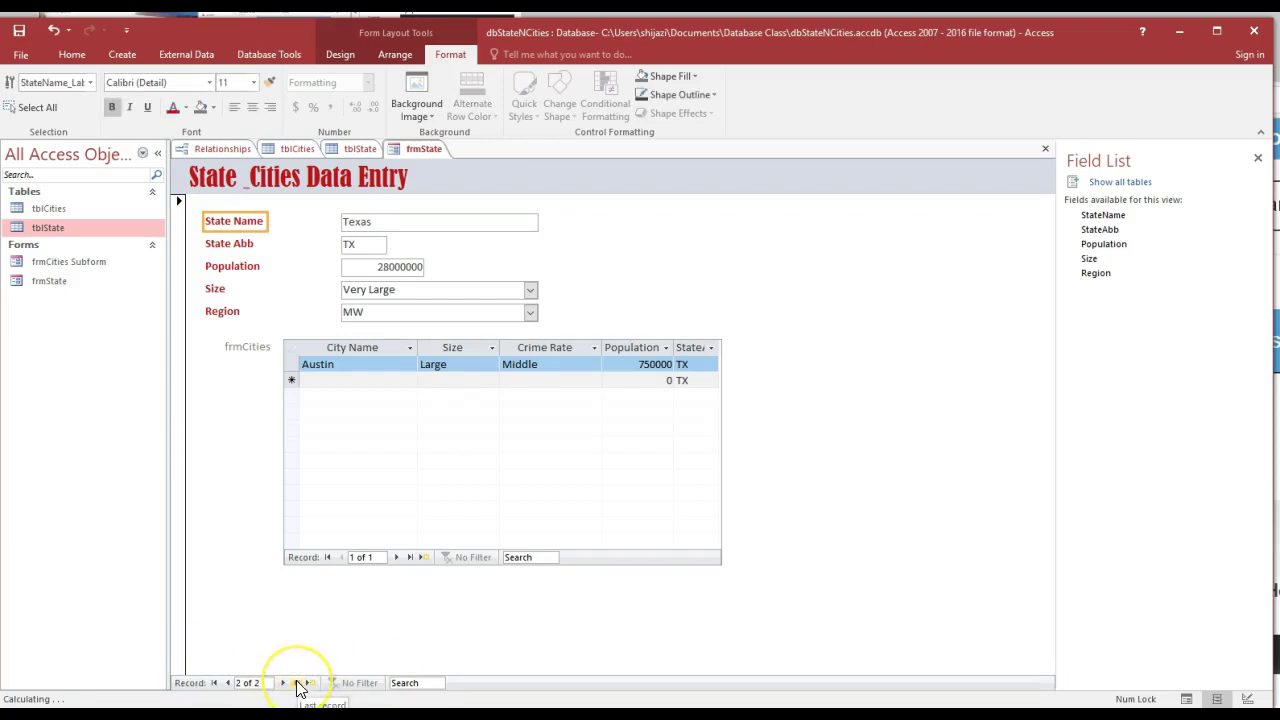
click(298, 684)
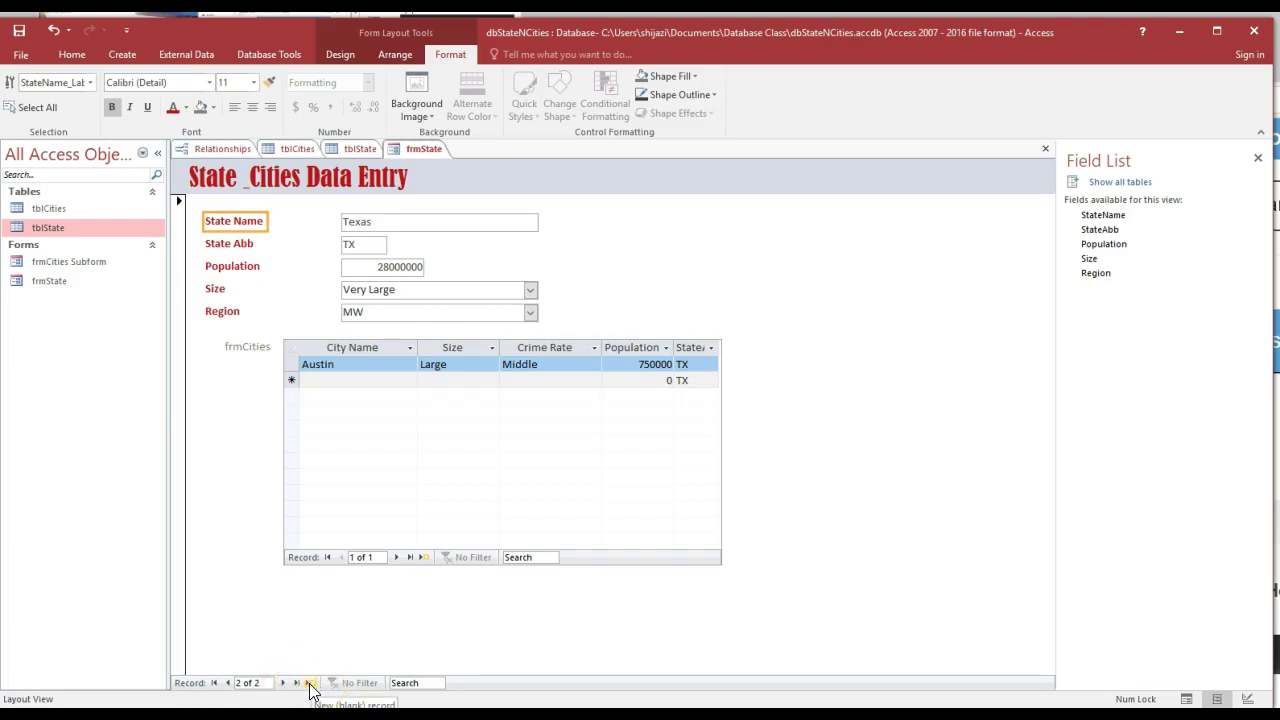
click(311, 688)
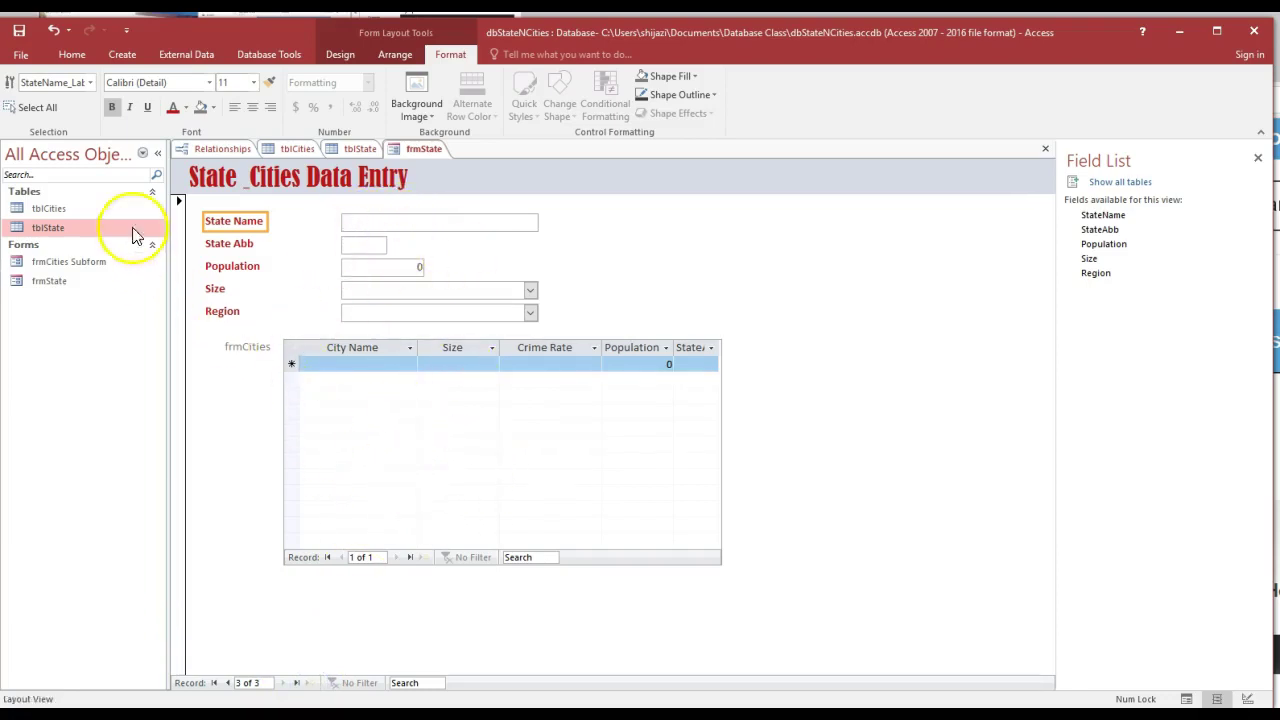
- Switch the state form to Form View for data entry
click(74, 54)
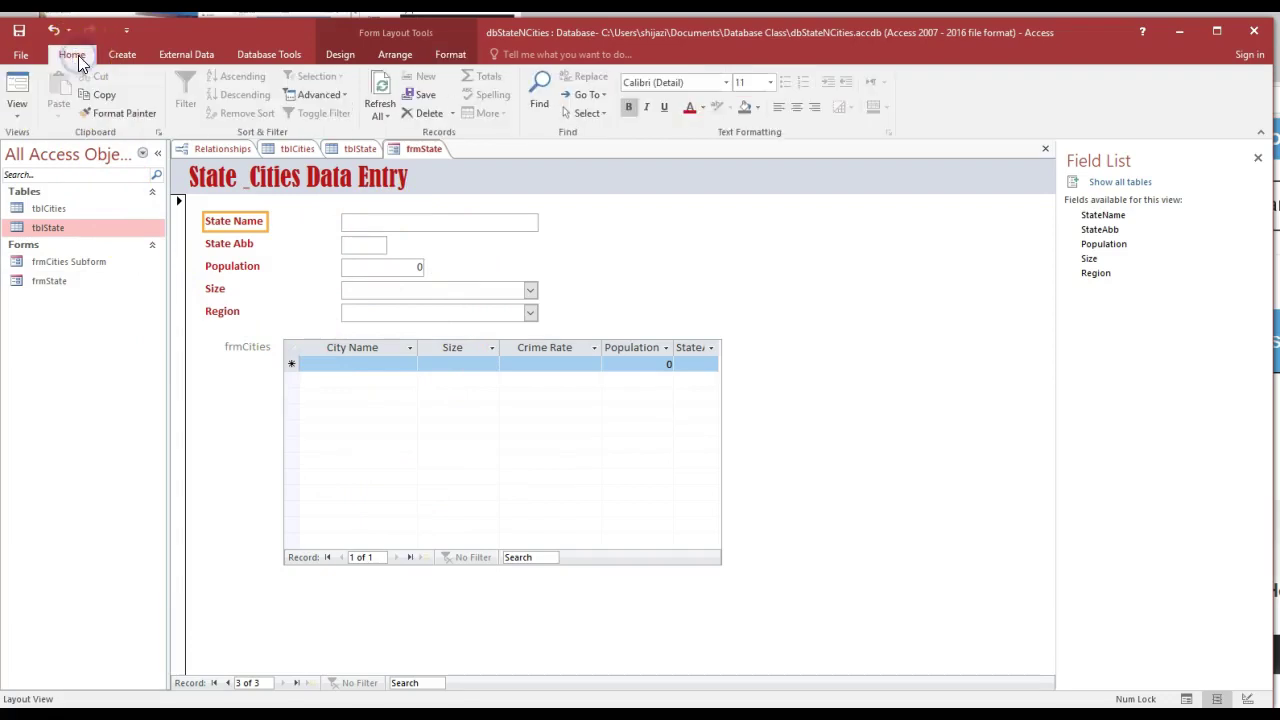
click(20, 110)
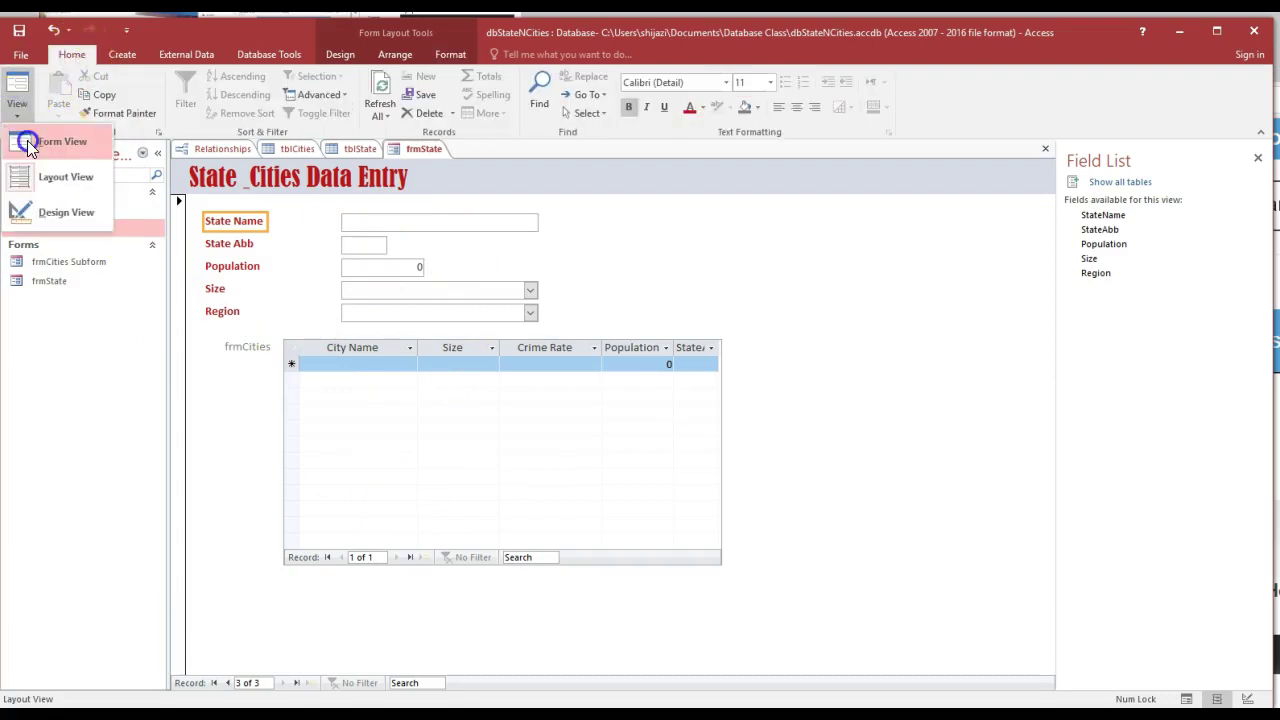
click(28, 137)
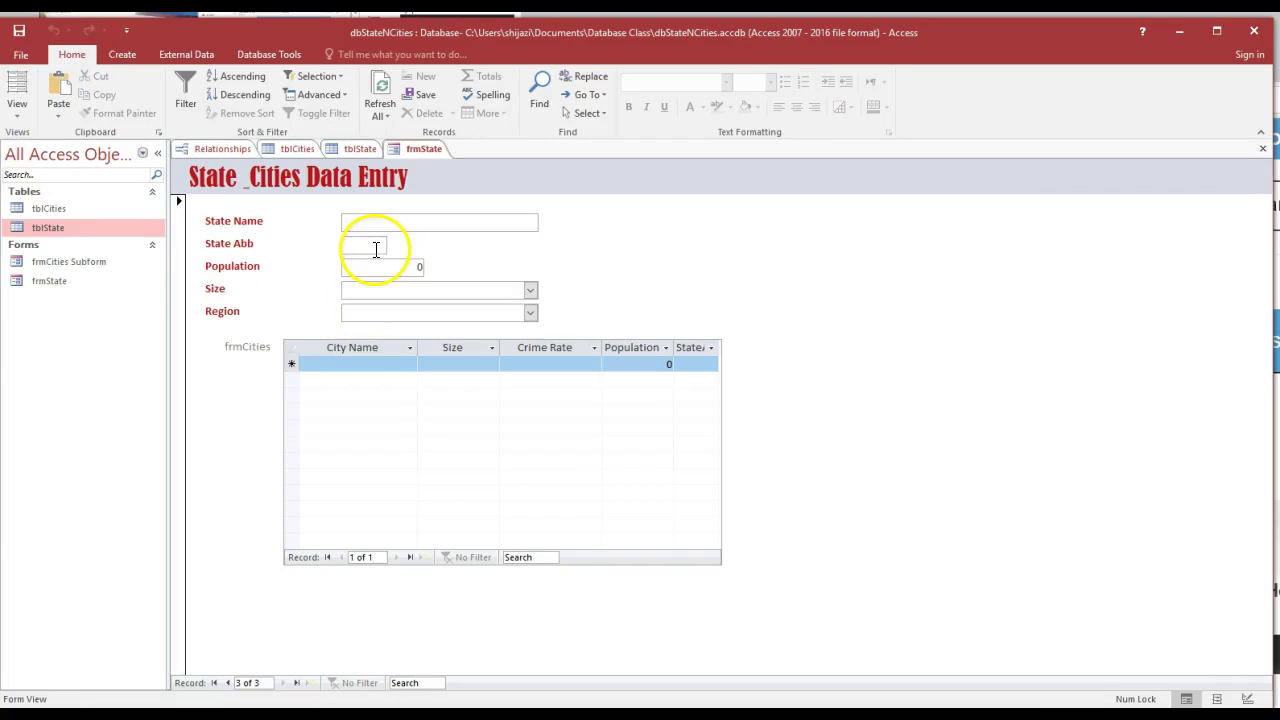
- Enter Maryland with abbreviation MD, population 7000000, size Samll and region NE
text(Maryland)
key(Tab)
text(MD)
key(Tab)
text(700000)
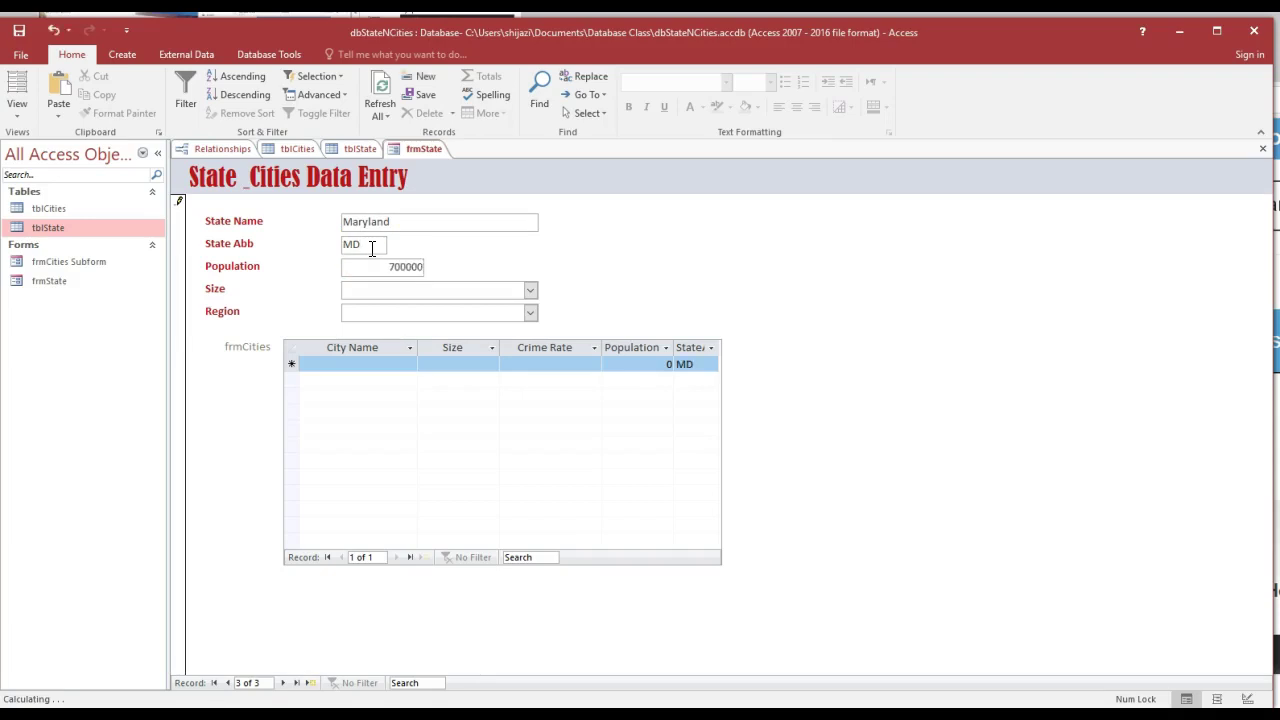
text(0)
key(Tab)
text(Samll)
key(Tab)
text(NE)
key(Tab)
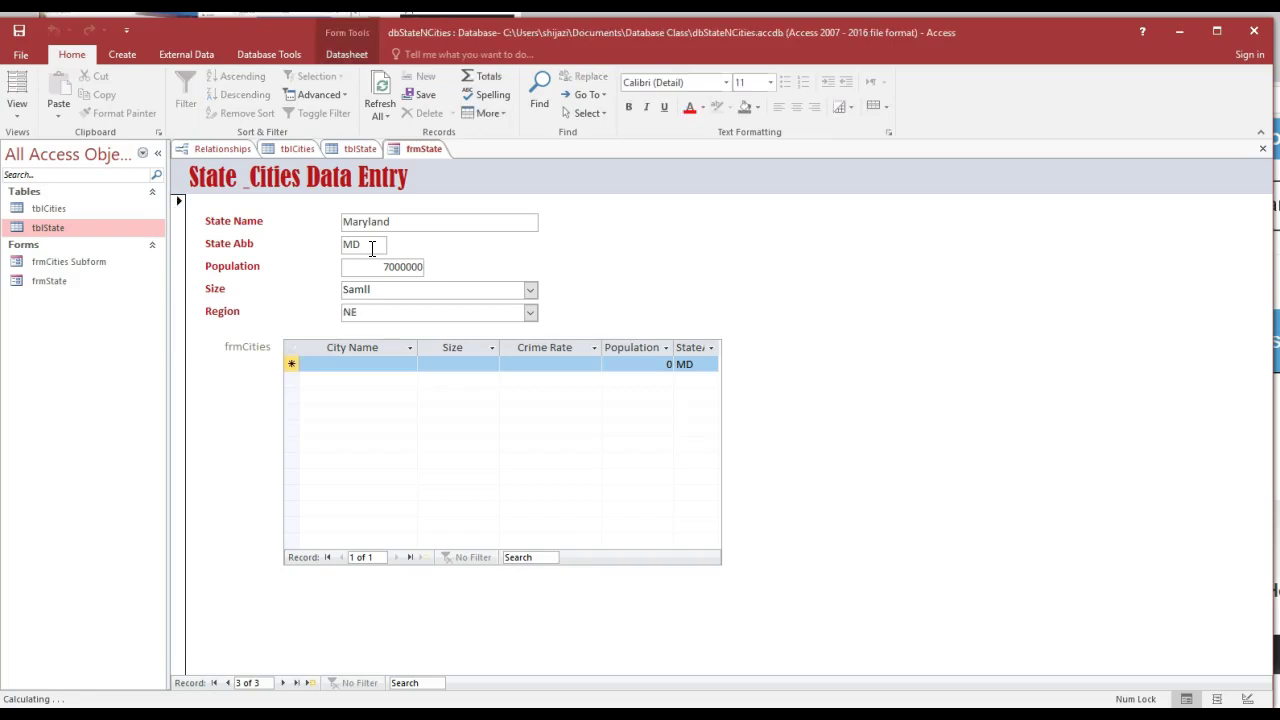
click(410, 267)
- Add Baltimore to Maryland's cities with size Large, crime rate Very Hijgh, population 2000000
click(349, 363)
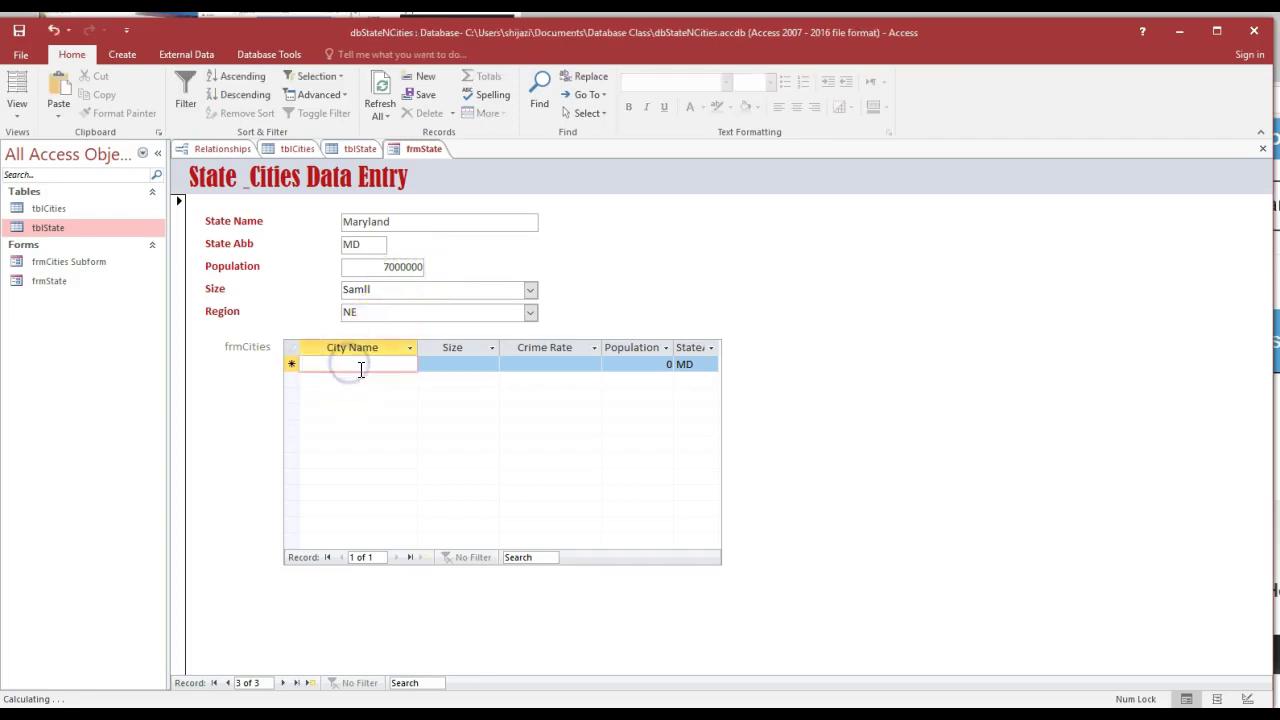
text(Bal)
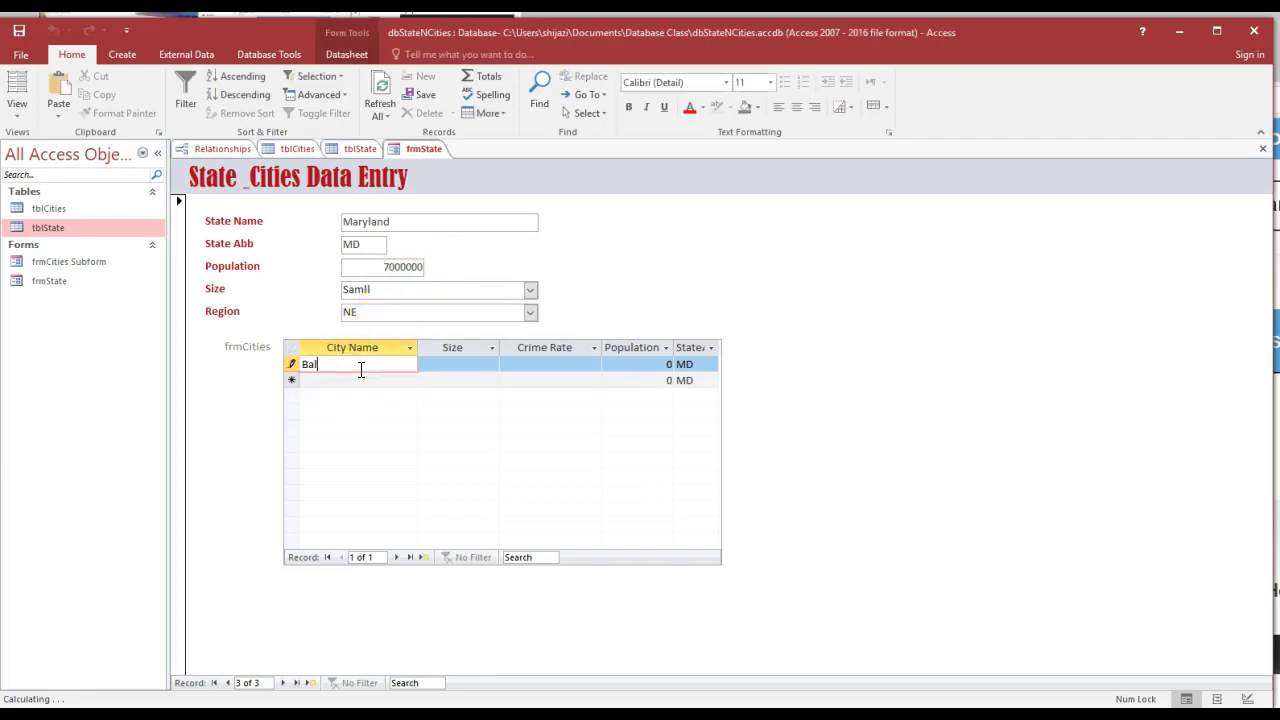
text(timore)
key(Tab)
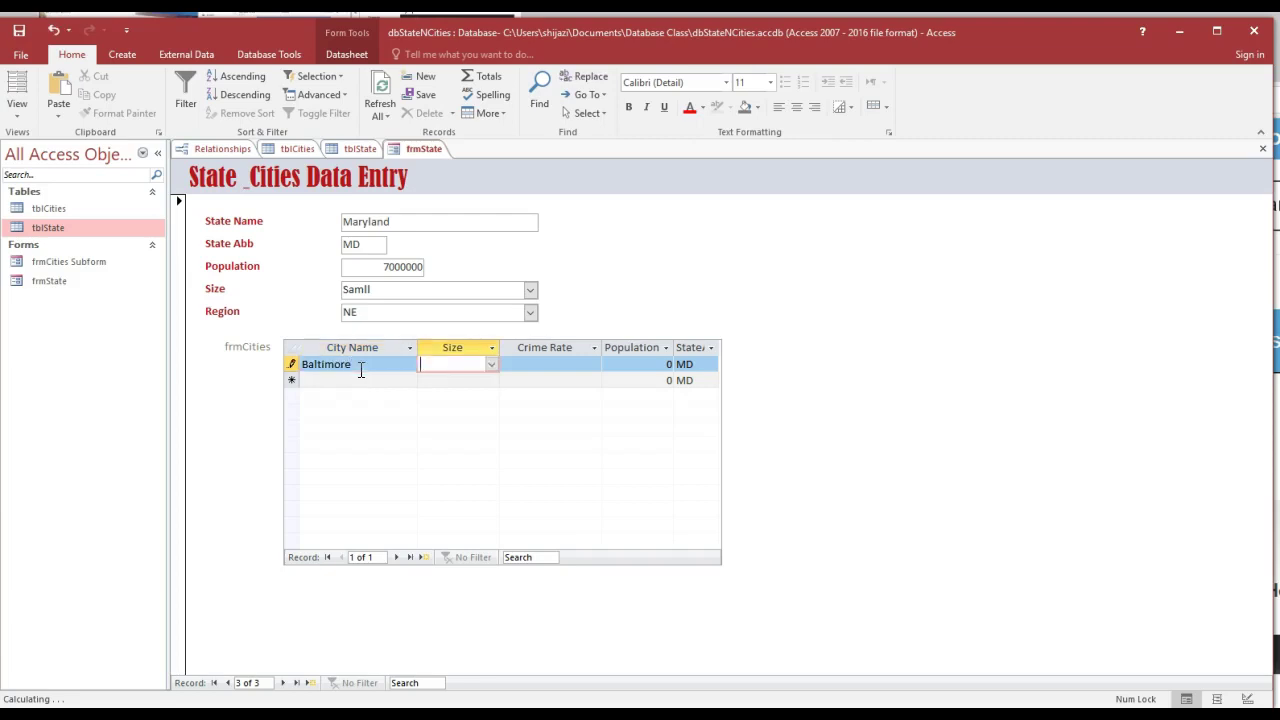
text(Large)
key(Tab)
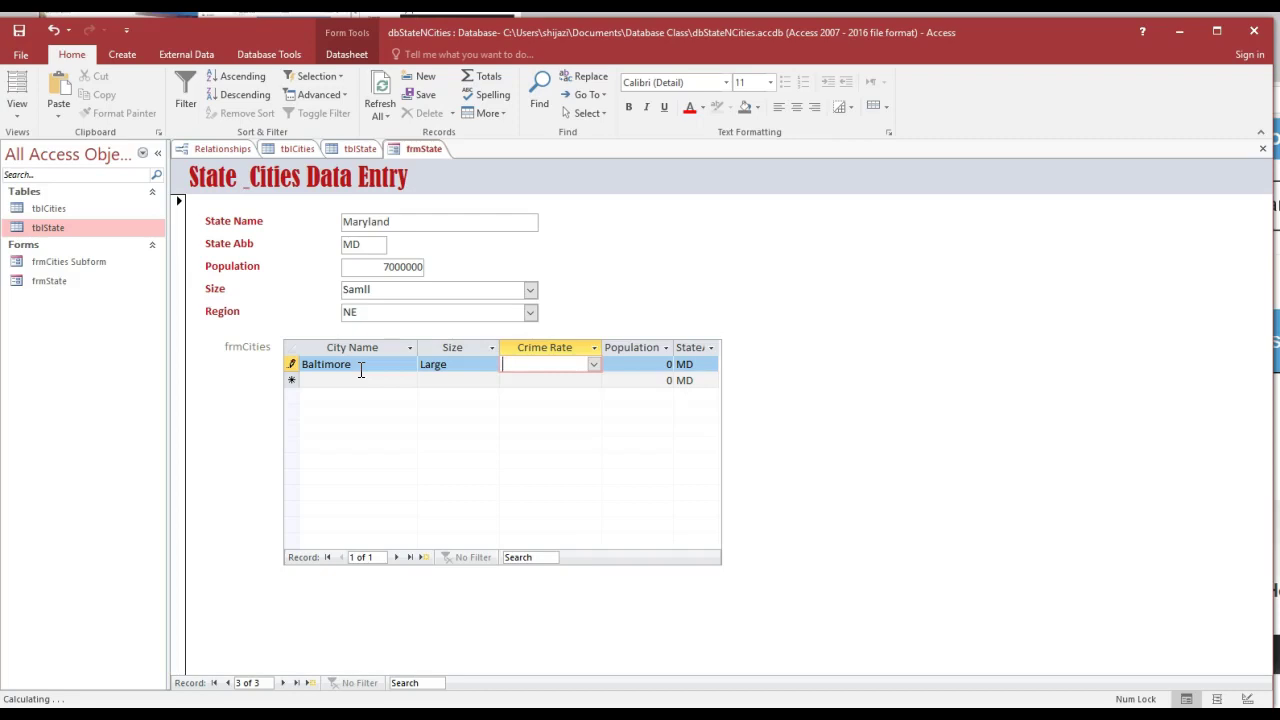
text(V)
key(Tab)
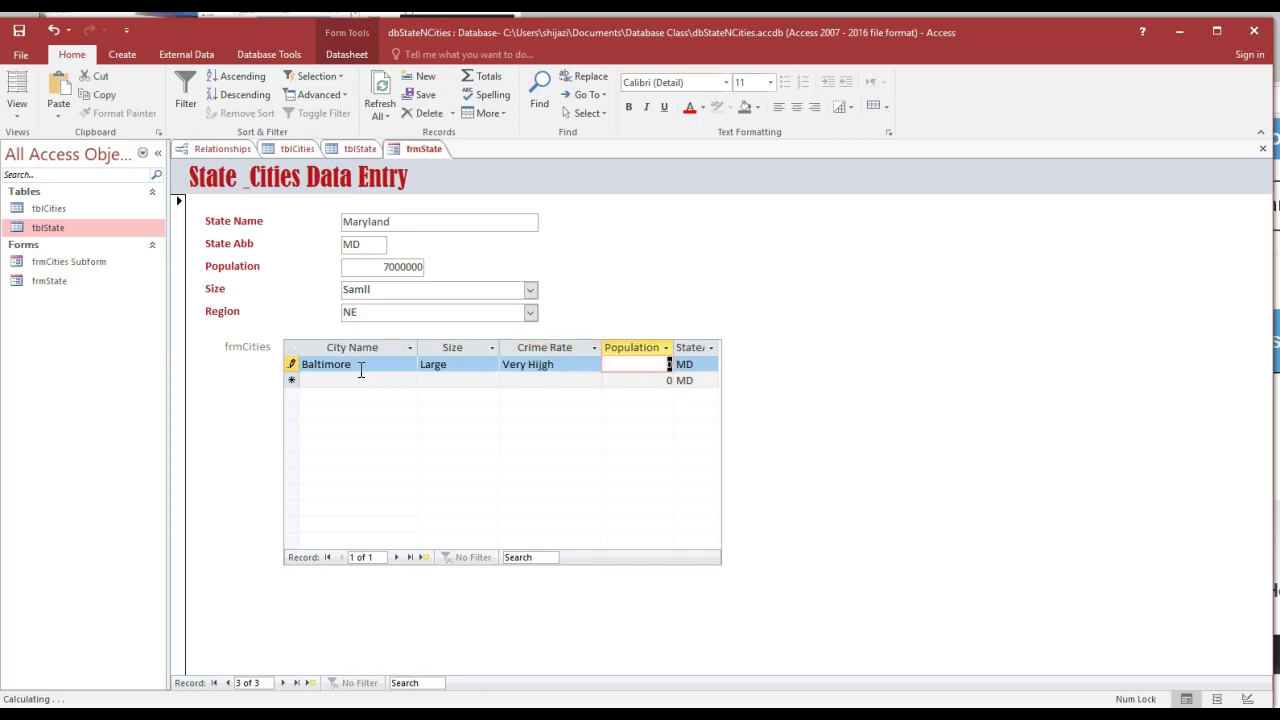
text(20000)
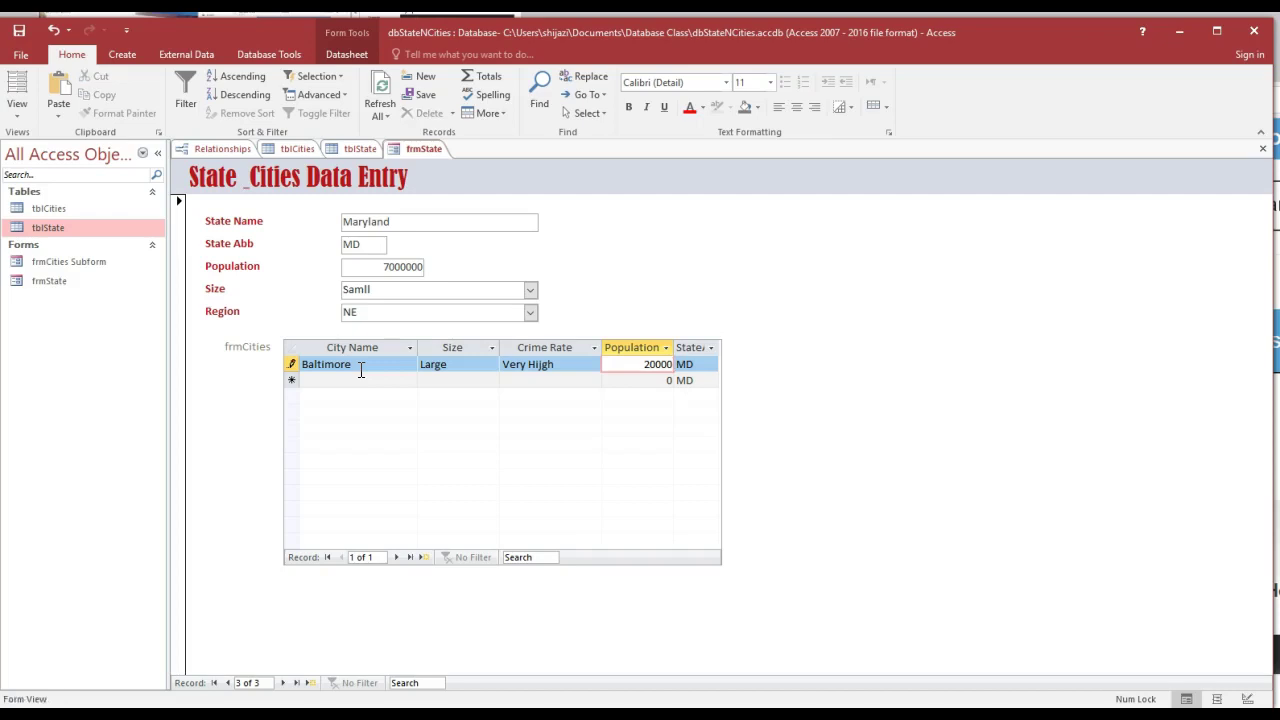
text(00)
click(707, 364)
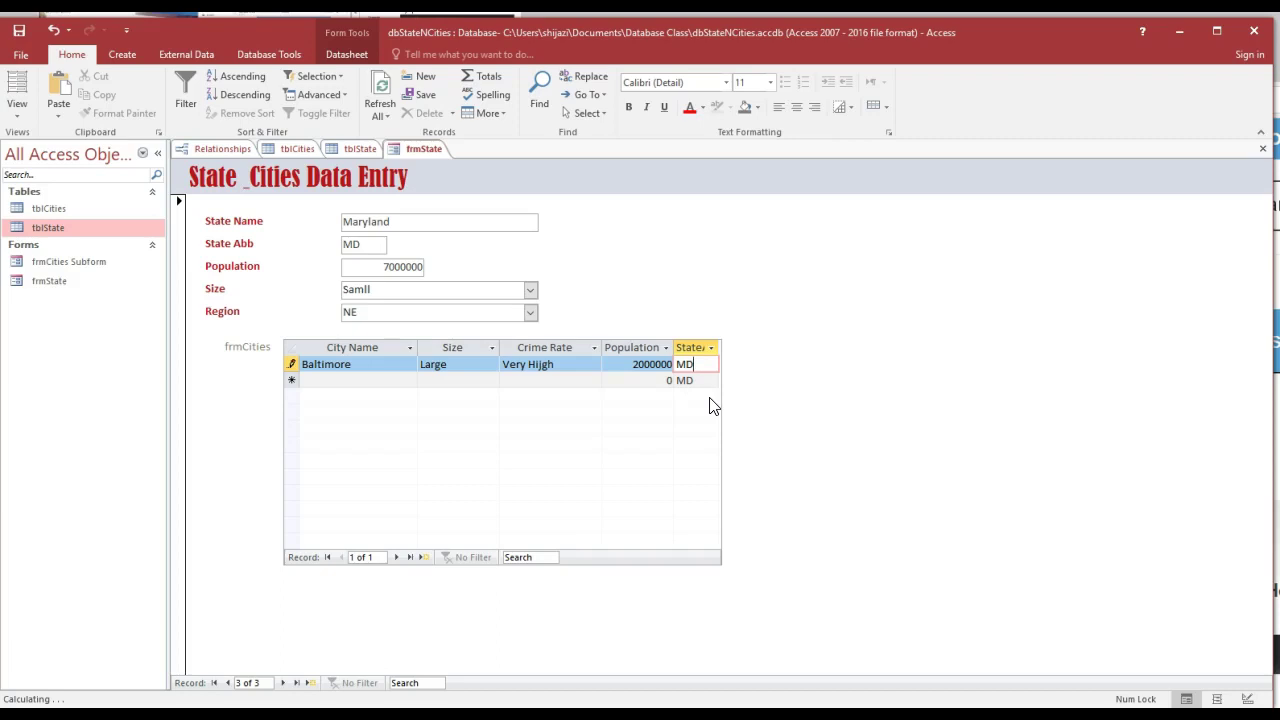
drag(686, 428, 594, 453)
- Save Baltimore, then add Columbia with size Samll, crime rate Low, population 25000
click(389, 221)
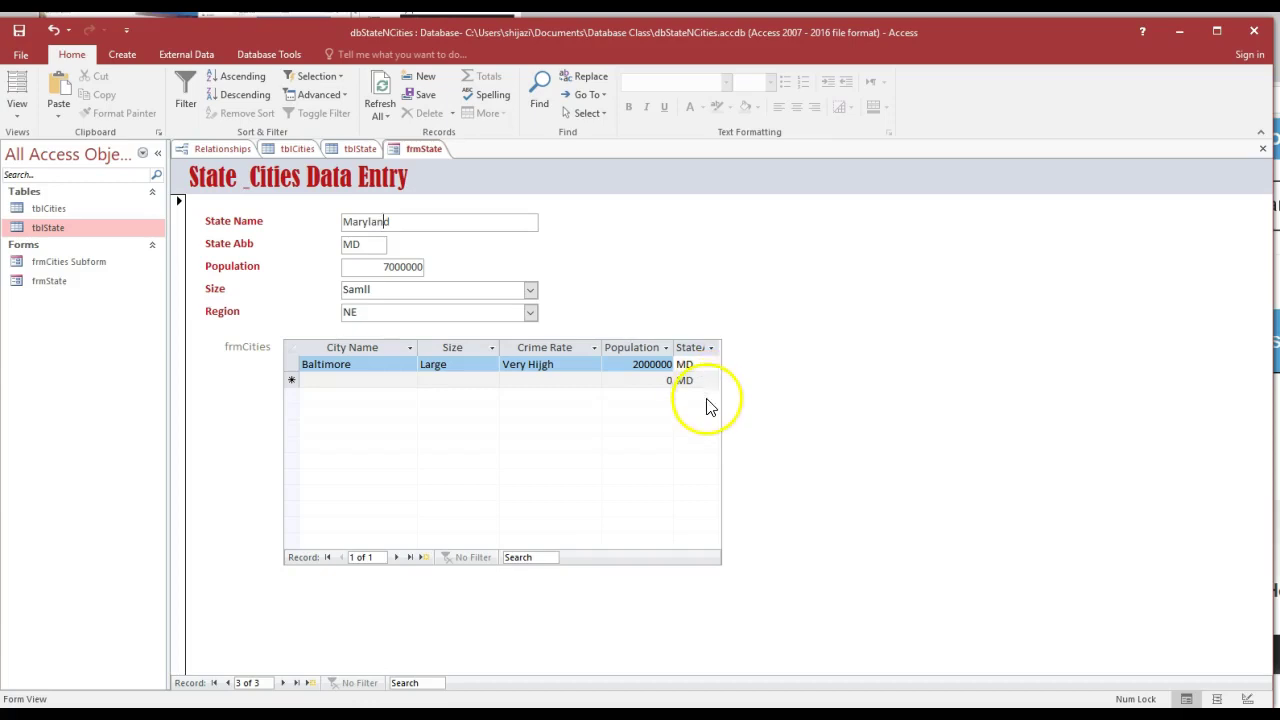
click(343, 379)
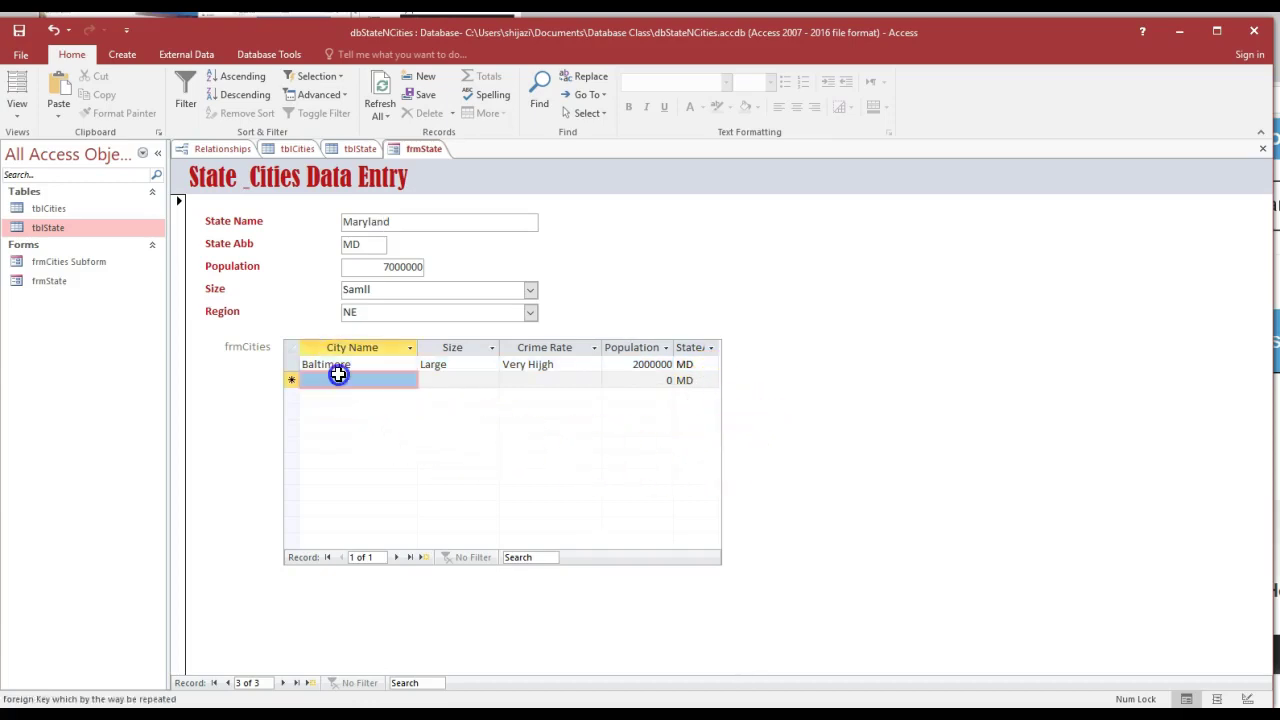
text(C)
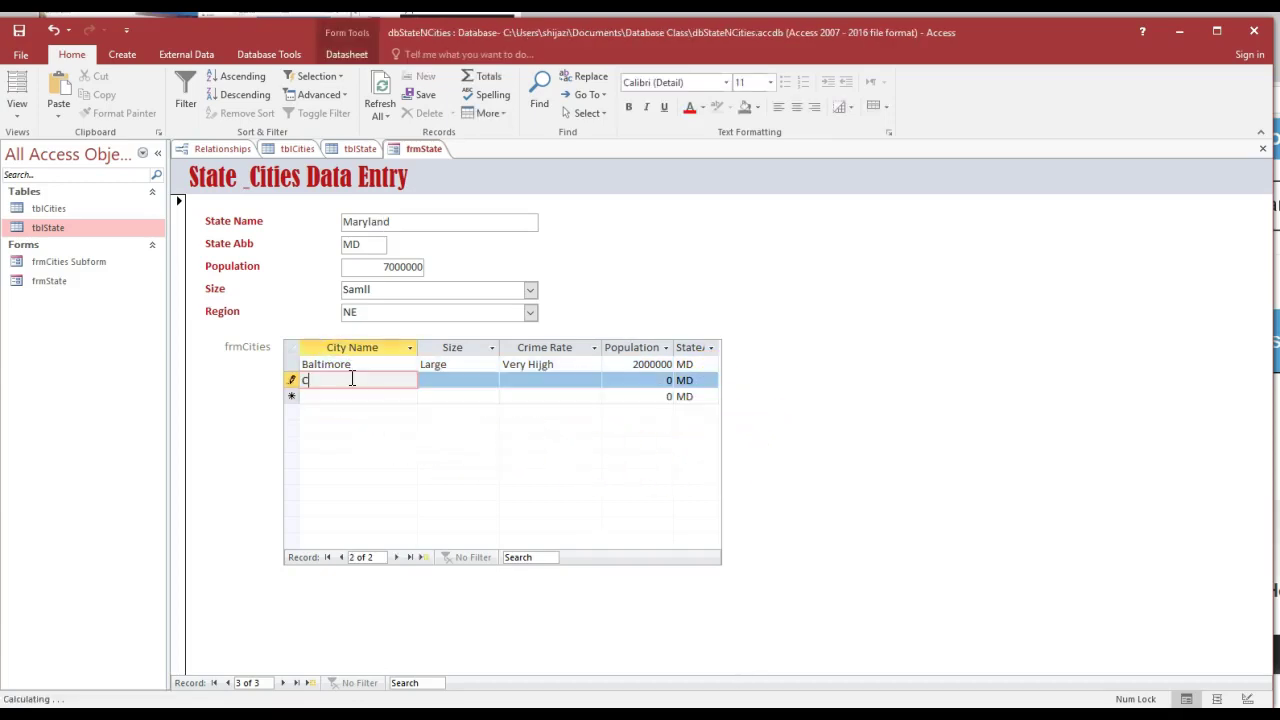
text(olumbia)
key(Tab)
text(Samll)
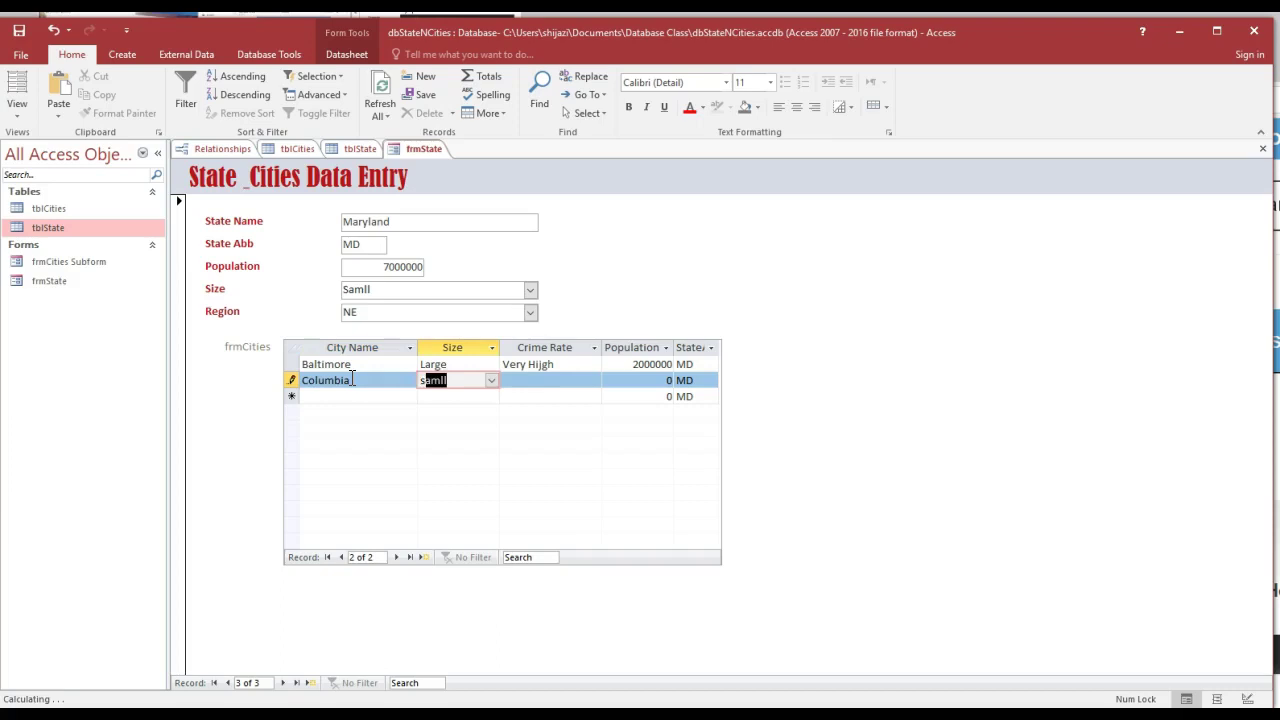
key(Tab)
text(Low)
key(Tab)
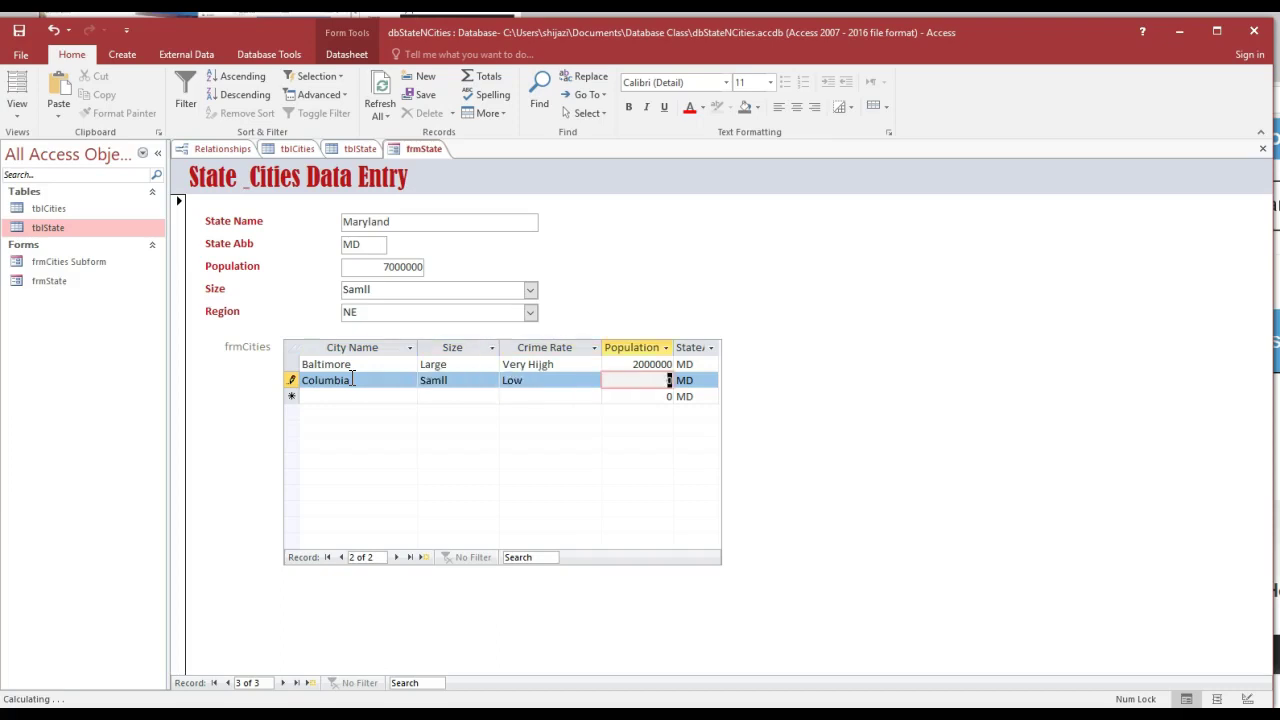
text(25000)
key(Tab)
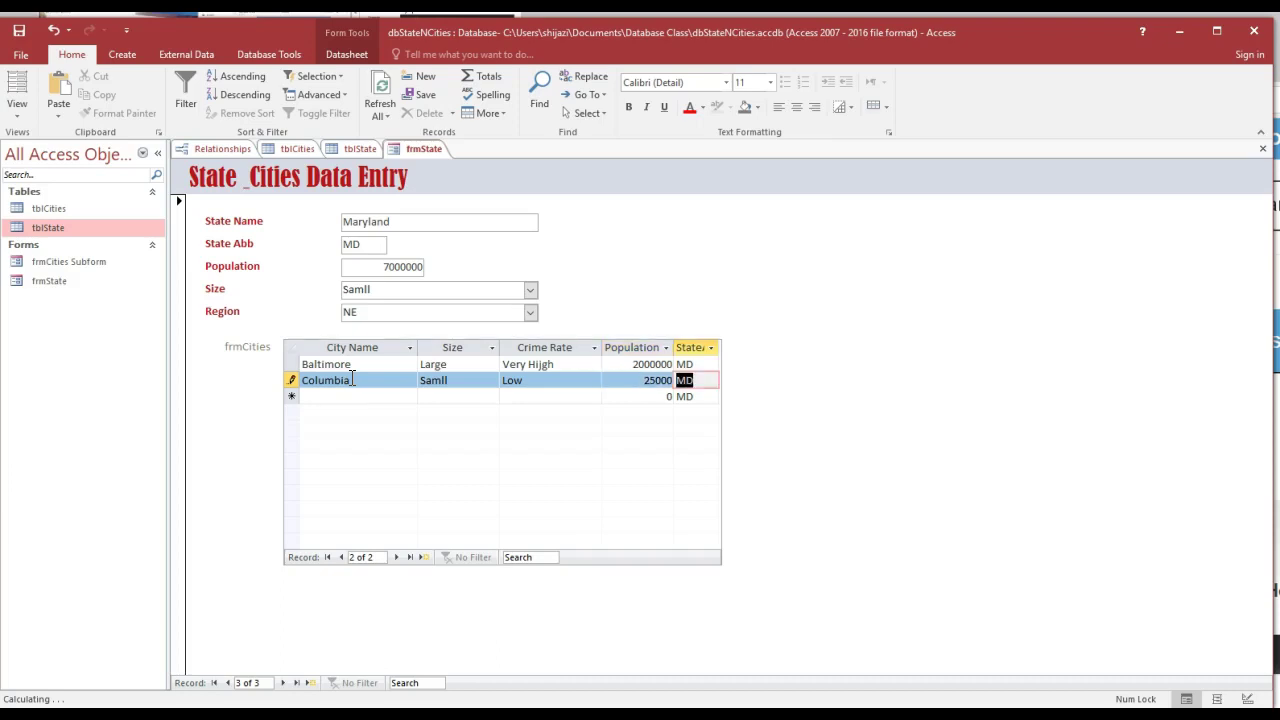
click(320, 395)
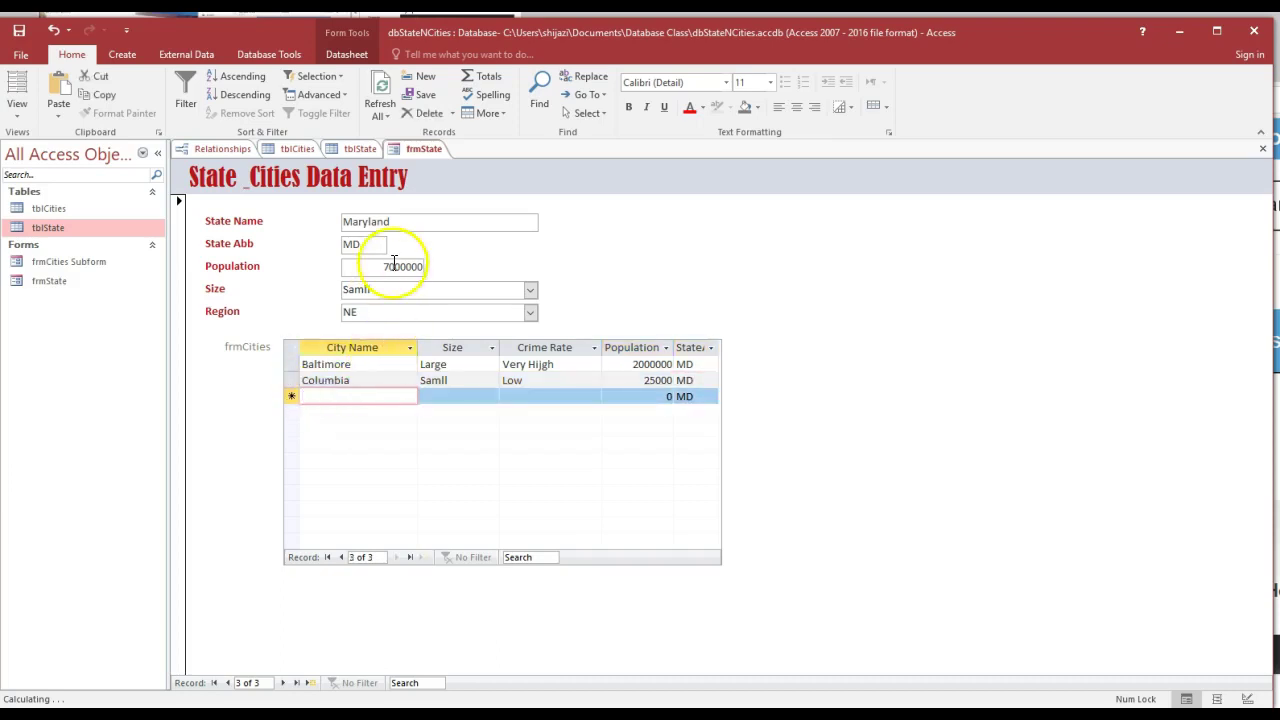
- Go back to Texas and add Houston with size Large, crime rate High, population 4000000
click(229, 683)
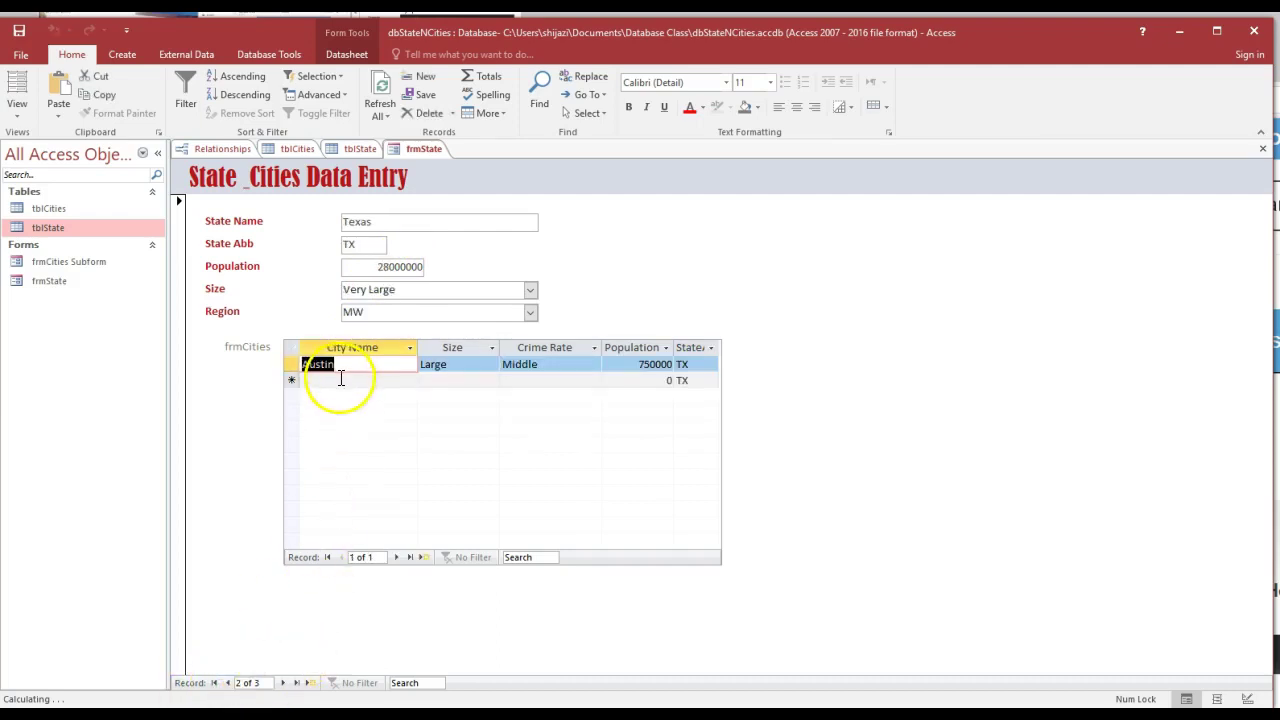
click(340, 378)
text(Hou)
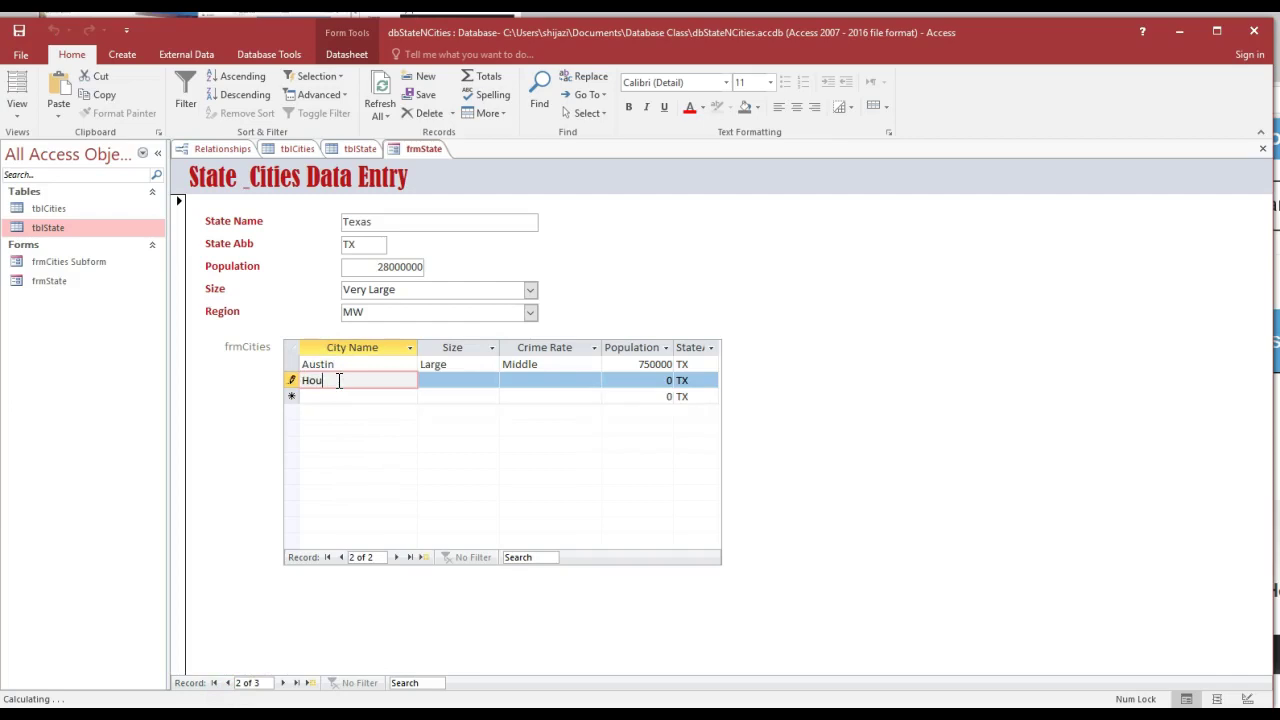
text(ston)
key(Tab)
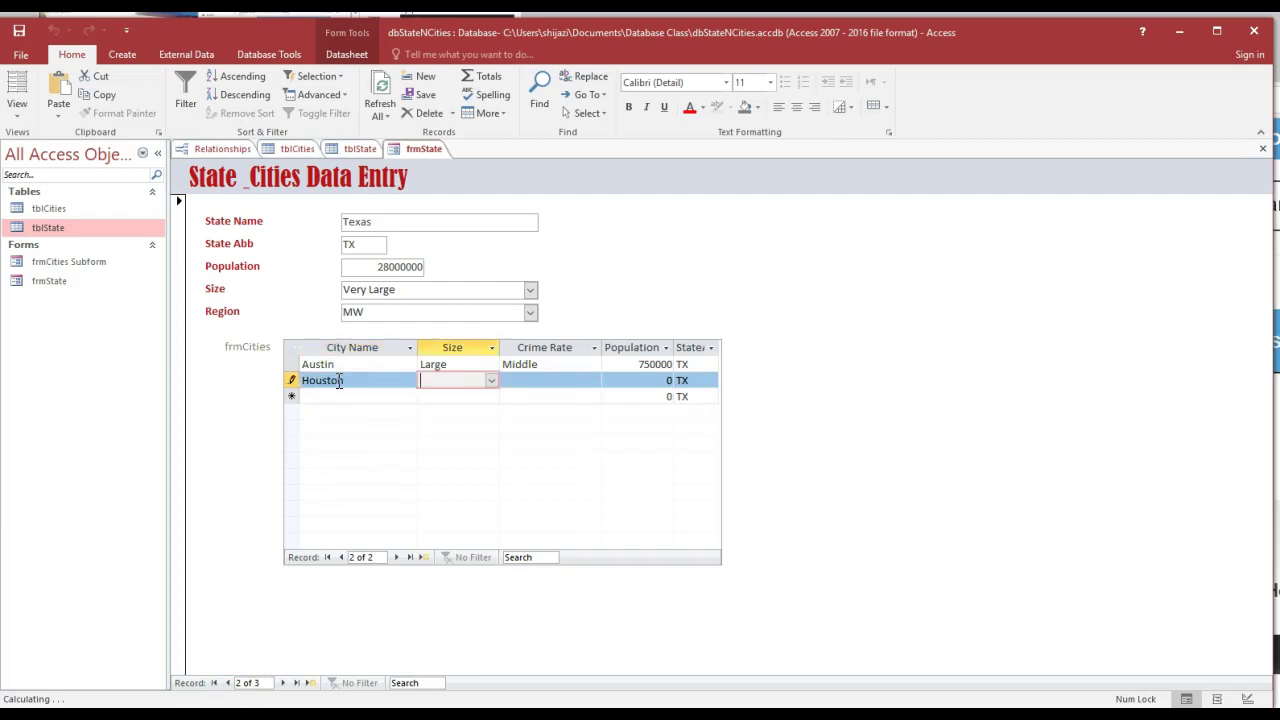
text(ver)
key(BackSpace)
key(BackSpace)
key(BackSpace)
text(L)
key(Tab)
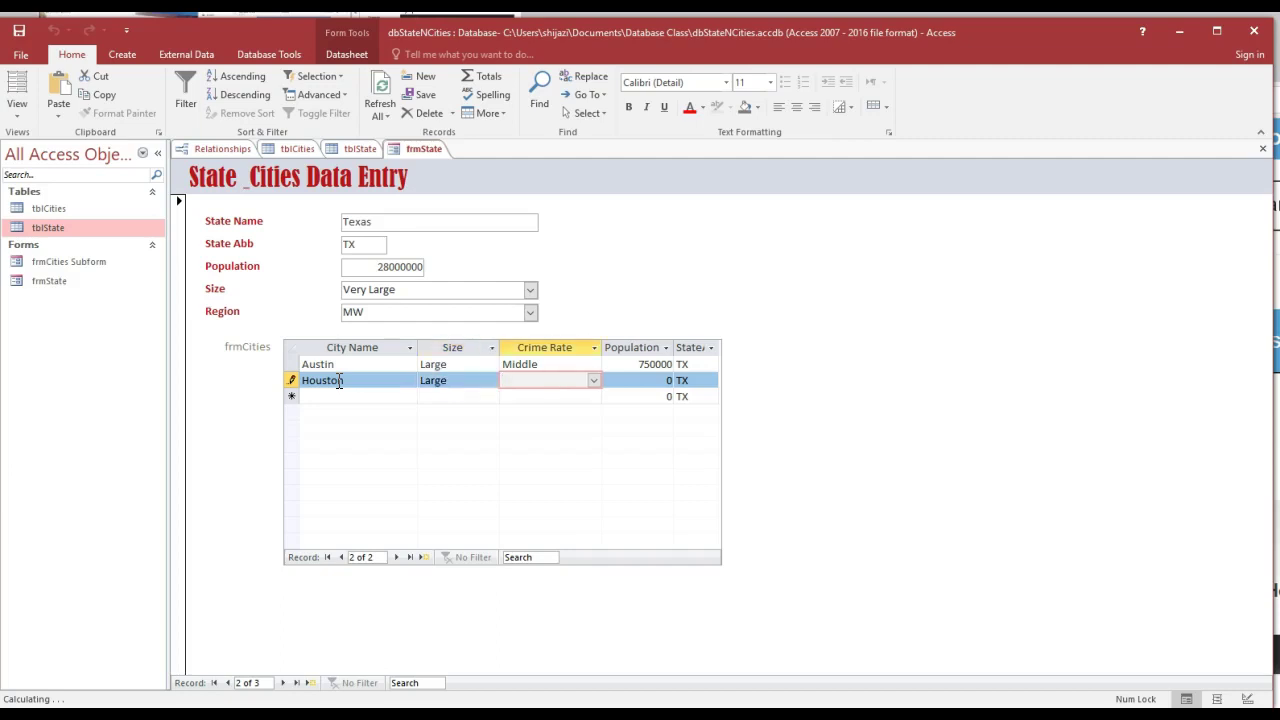
text(High)
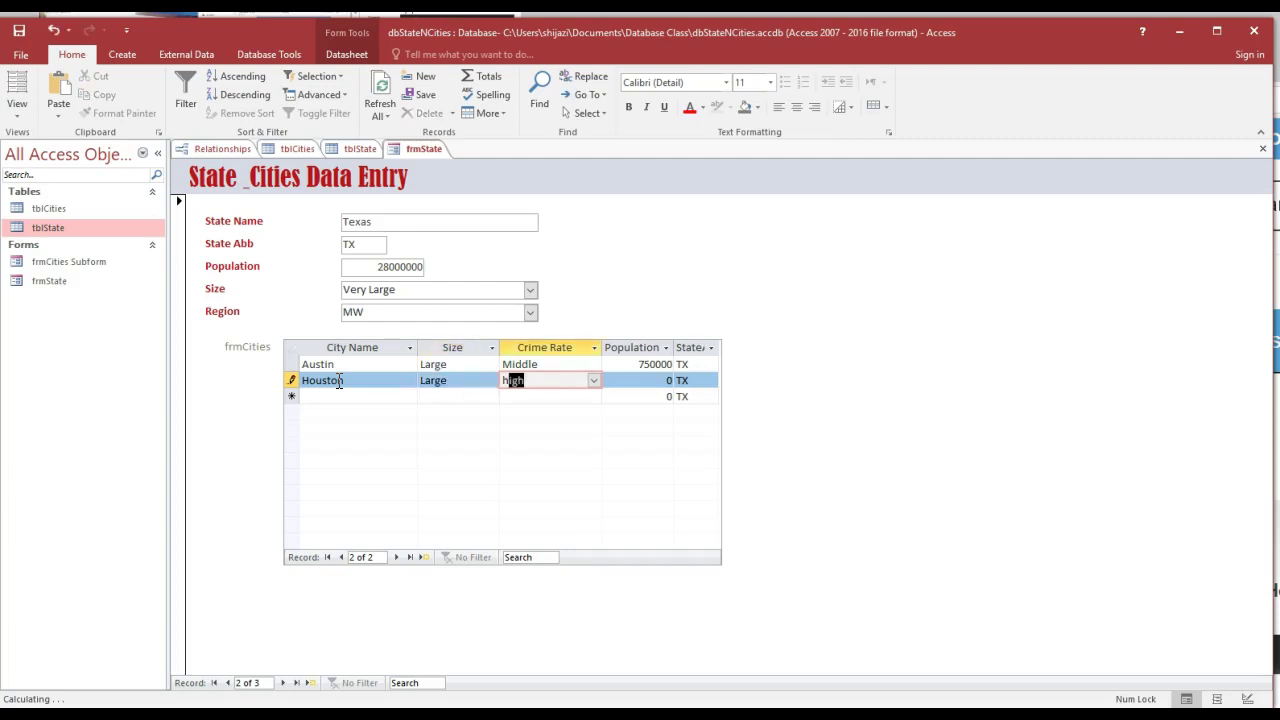
key(Tab)
text(4)
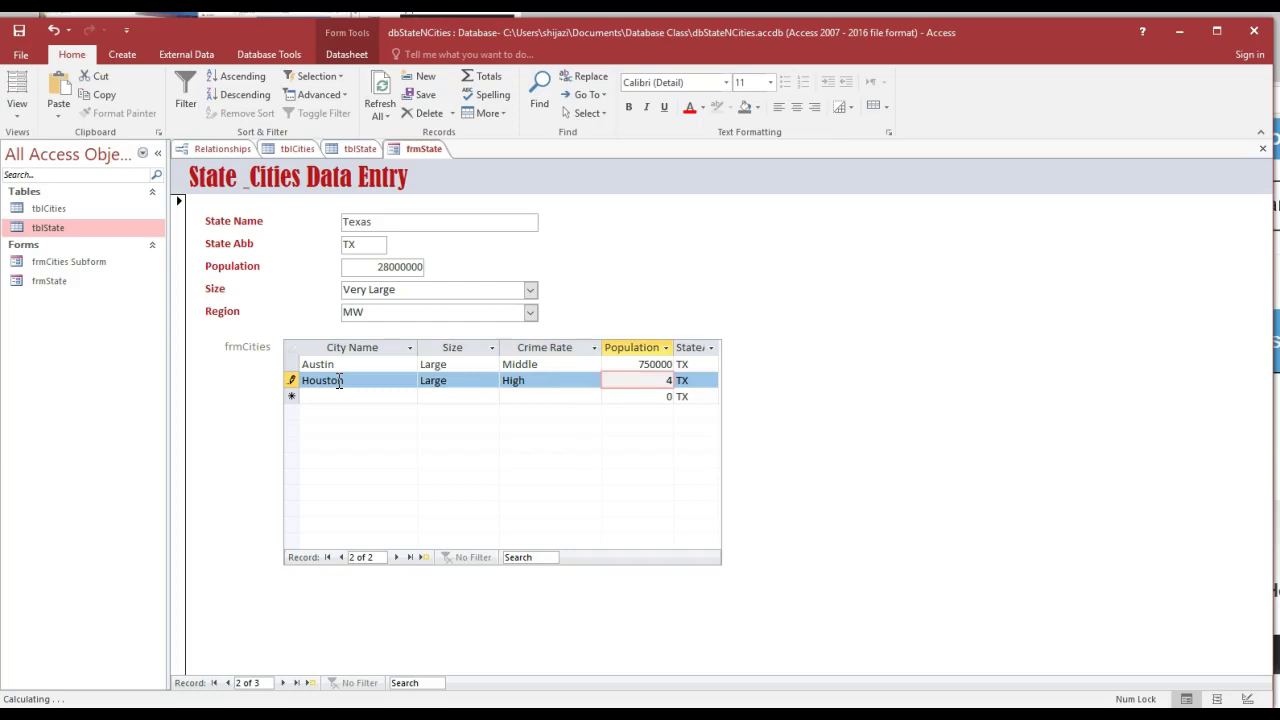
text(000000)
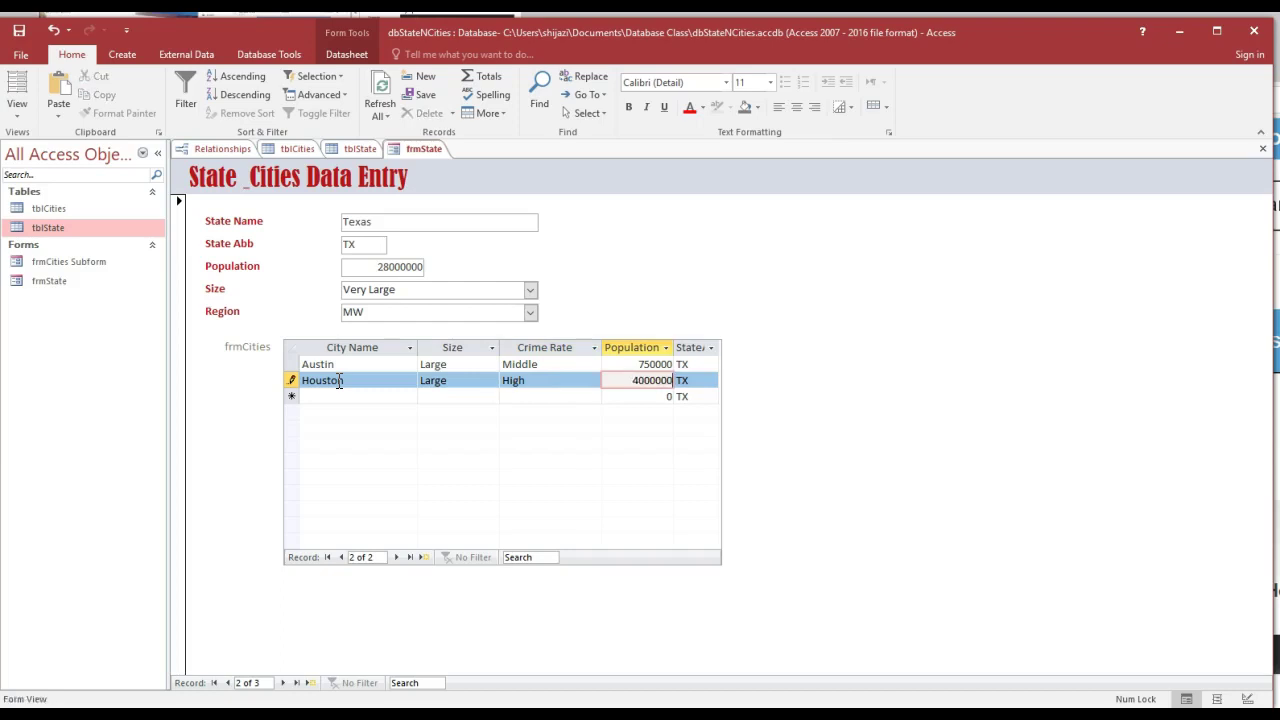
key(Tab)
key(Tab)
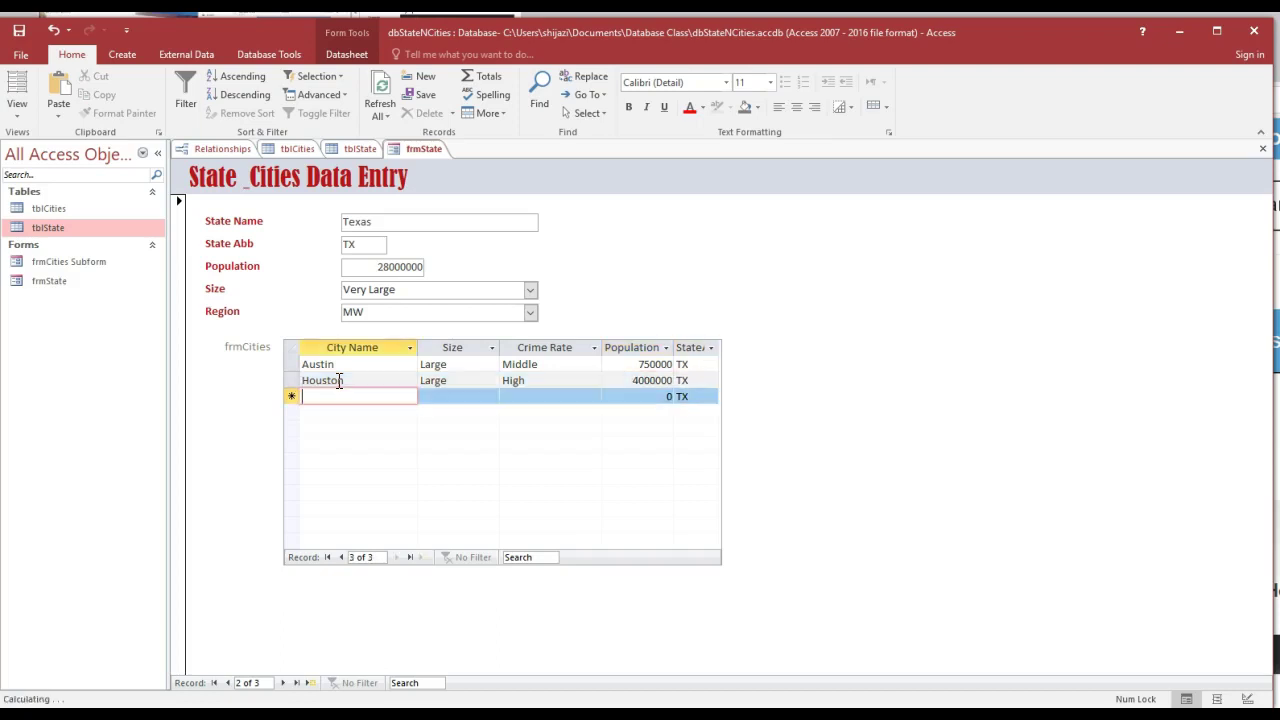
- Add Seguin to Texas with size Samll, crime rate High, population 25000
text(Da)
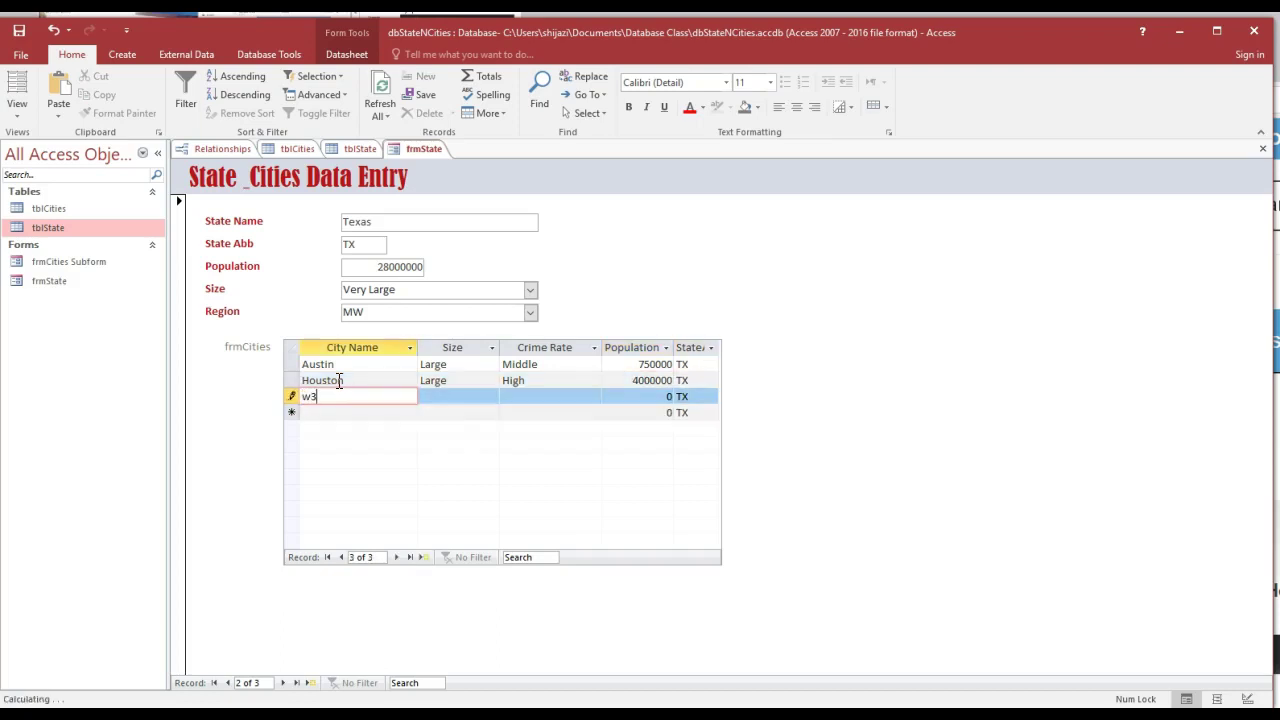
key(BackSpace)
key(BackSpace)
text(Seguin)
key(Tab)
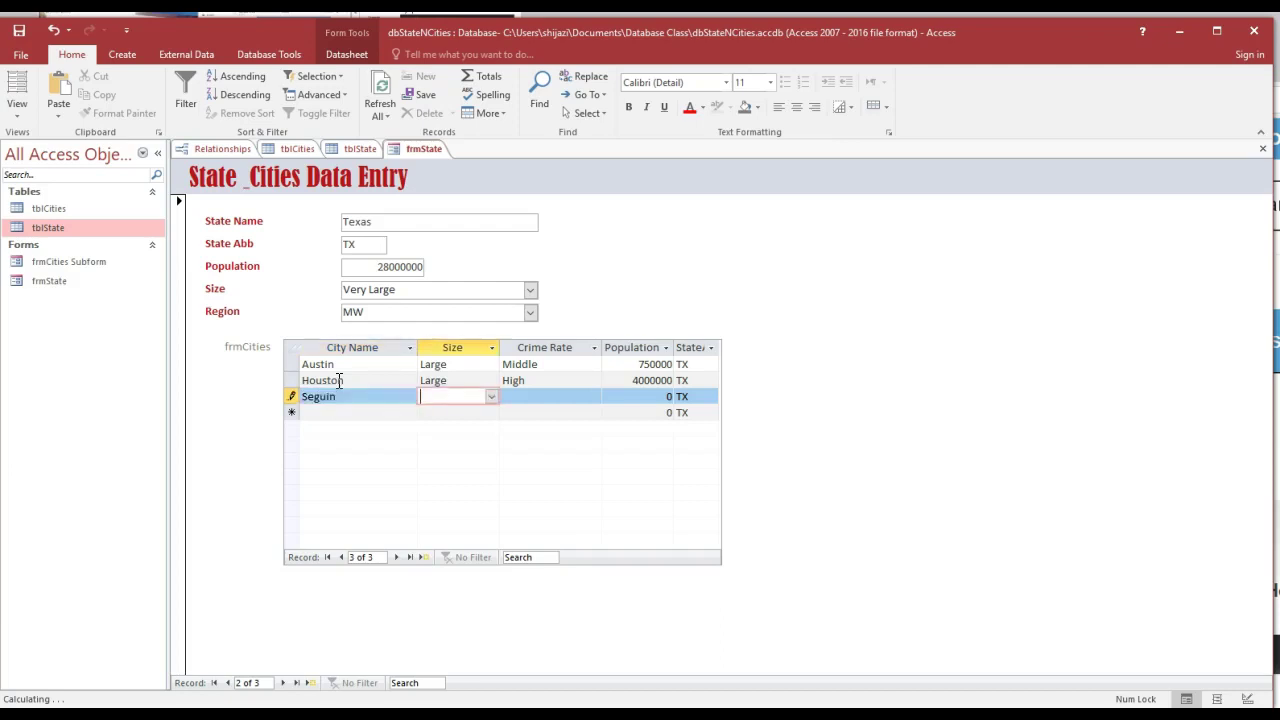
text(Samll)
key(Tab)
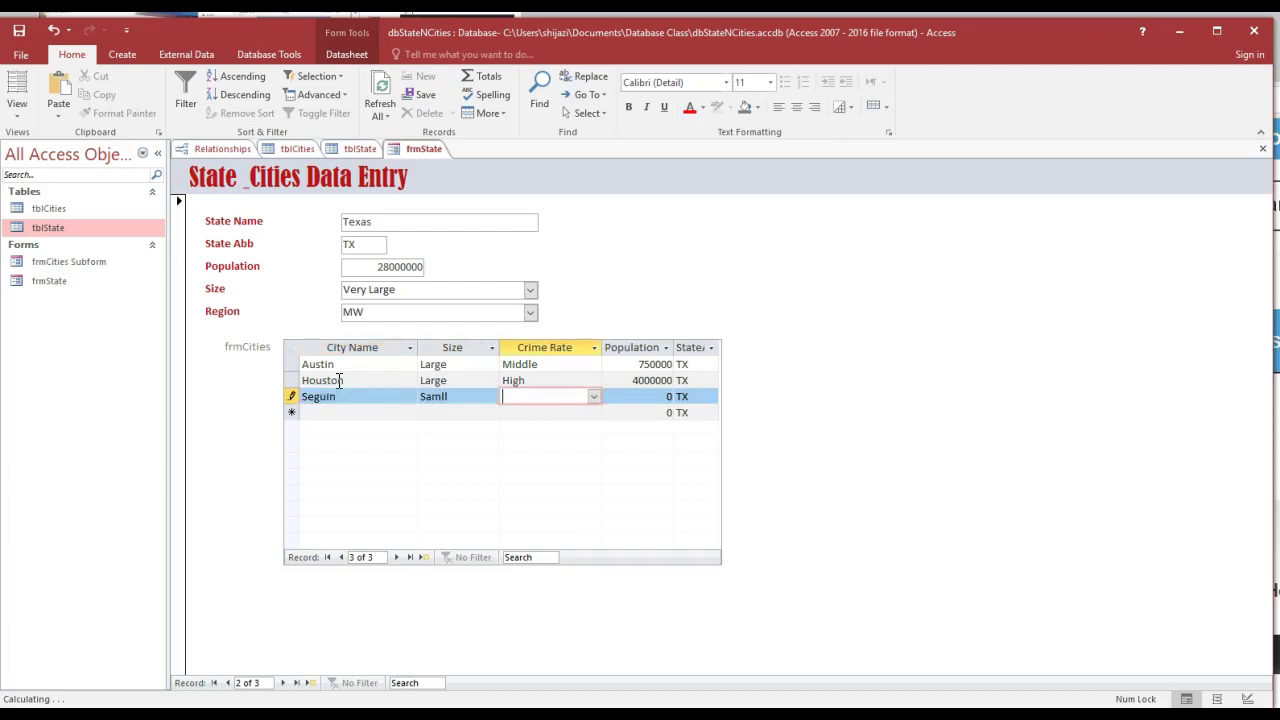
text(High)
key(Tab)
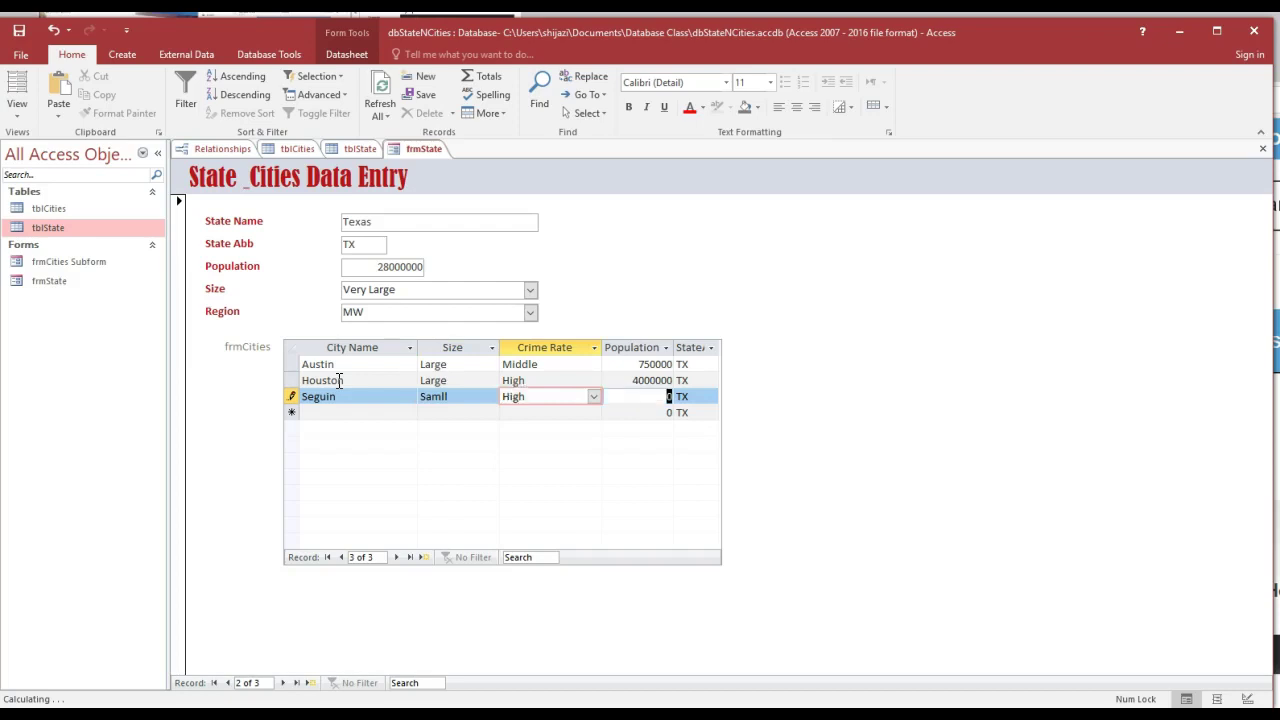
text(25000)
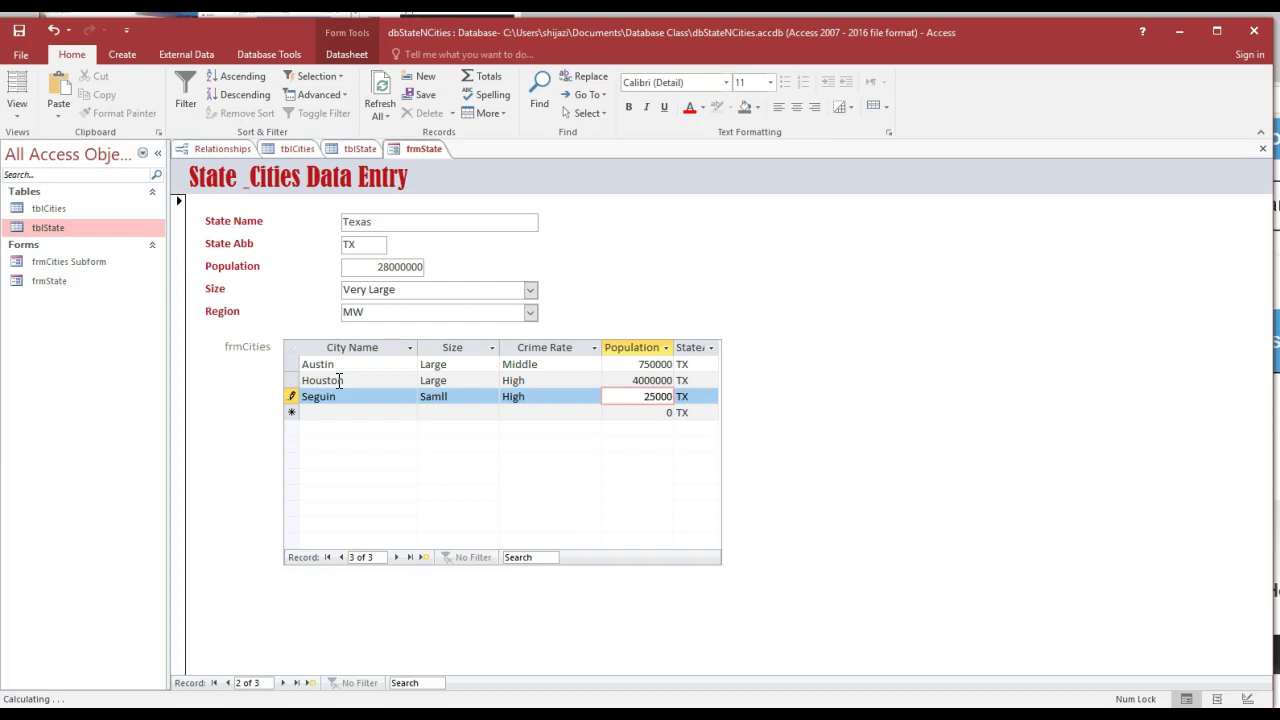
key(Tab)
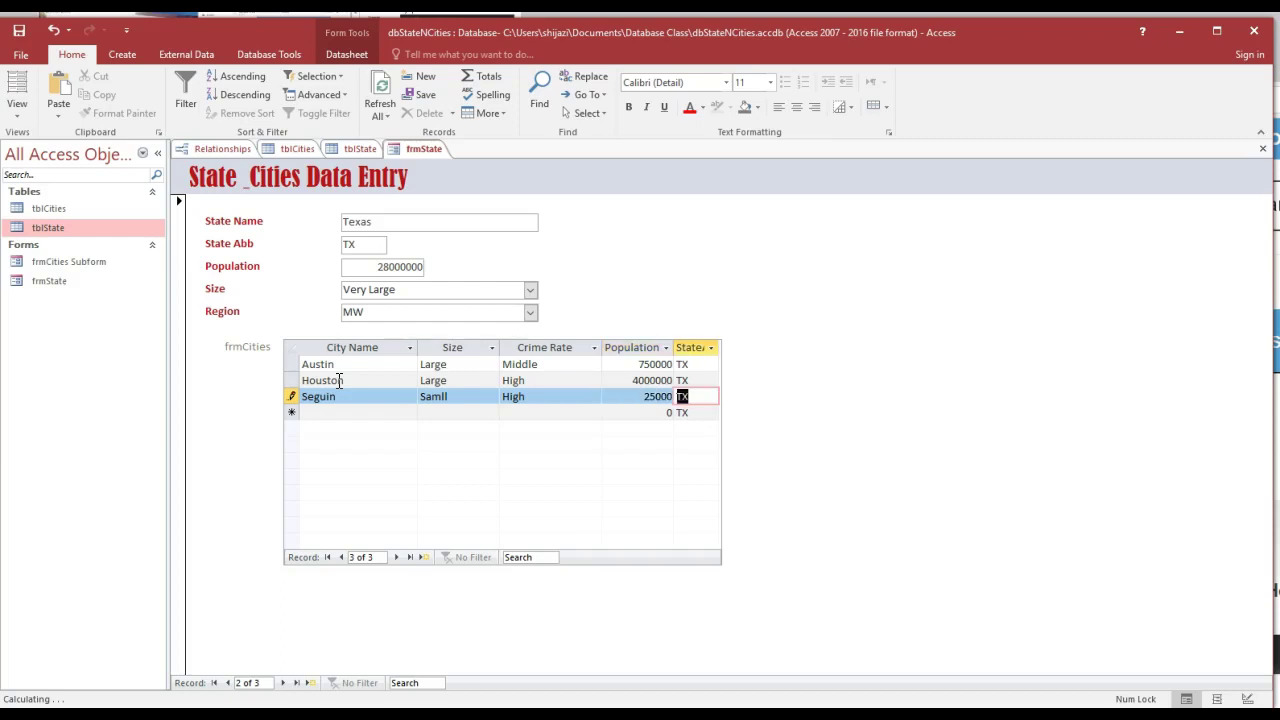
key(Tab)
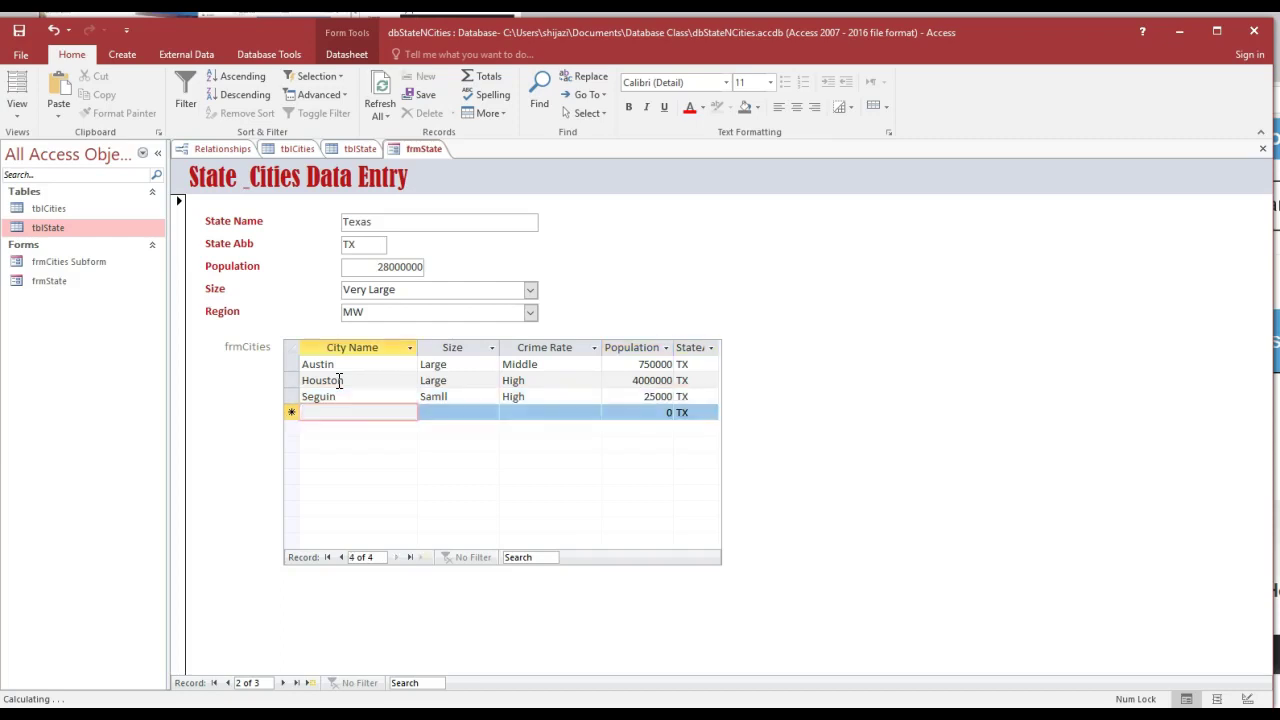
- Enter San Antonio with size Large, crime rate High, population 1200000
text(San Antonio)
key(Tab)
text(Large)
key(Tab)
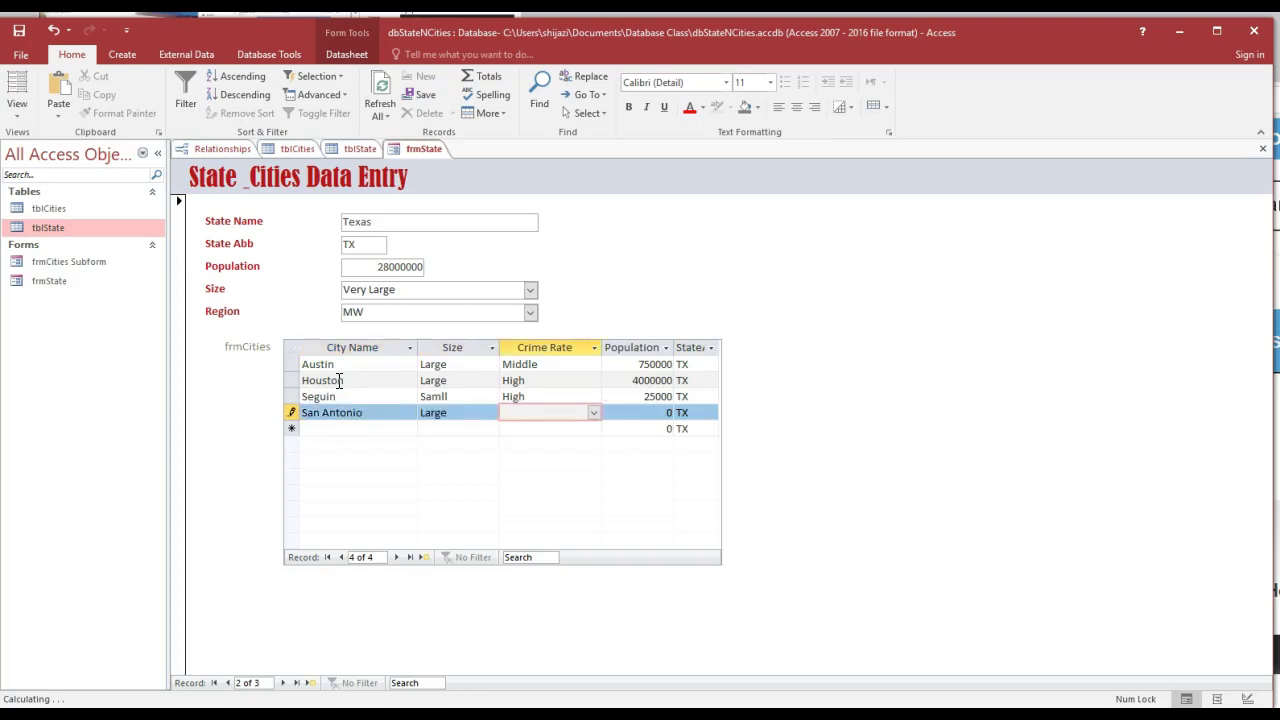
text(high)
key(Tab)
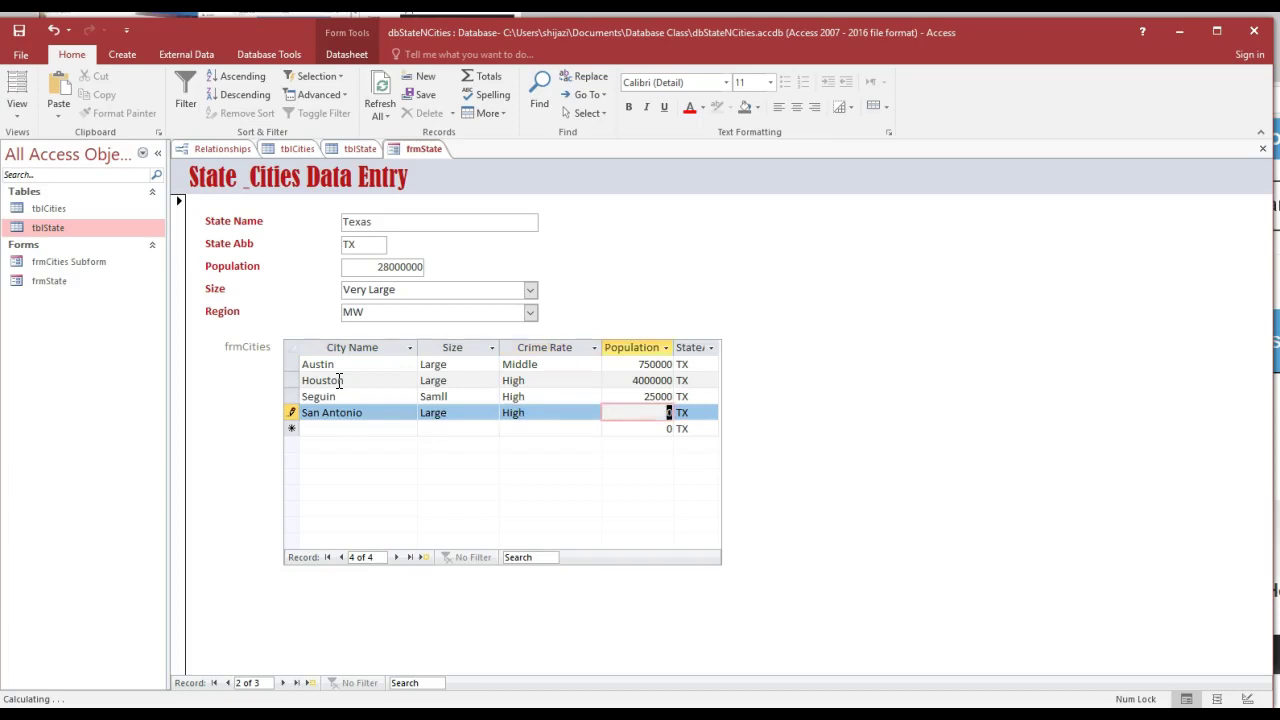
text(1200)
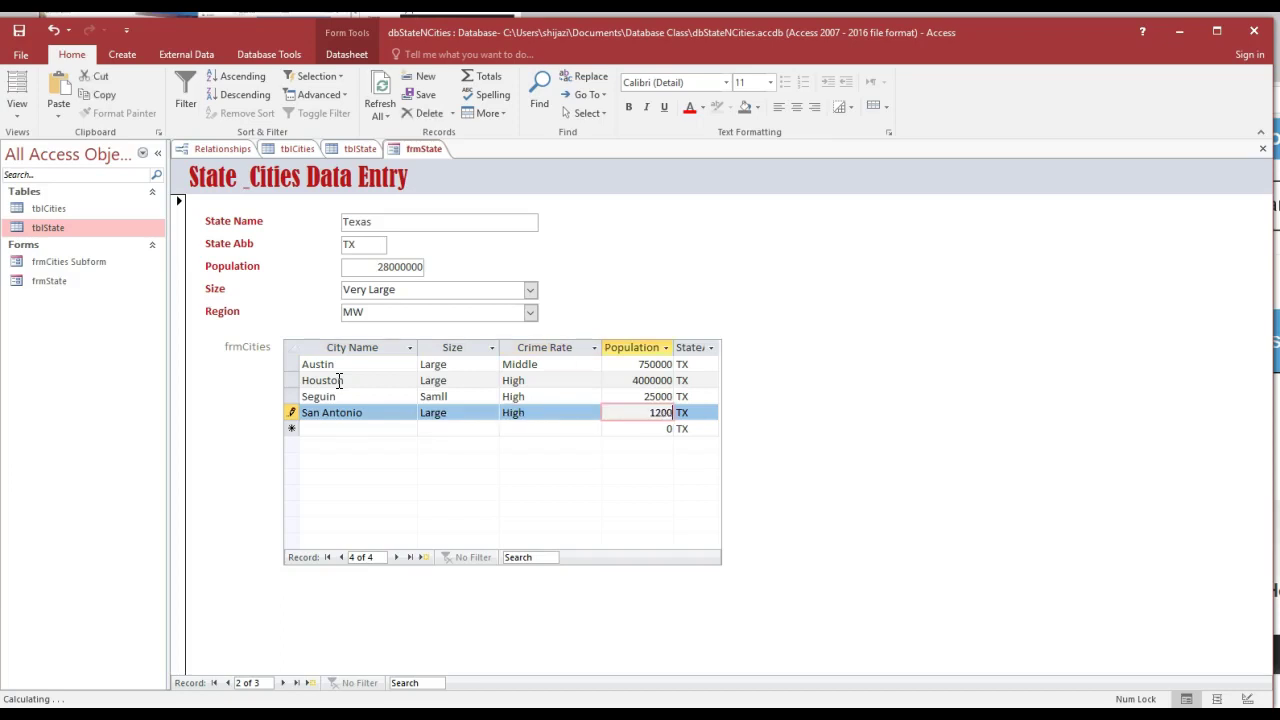
text(0)
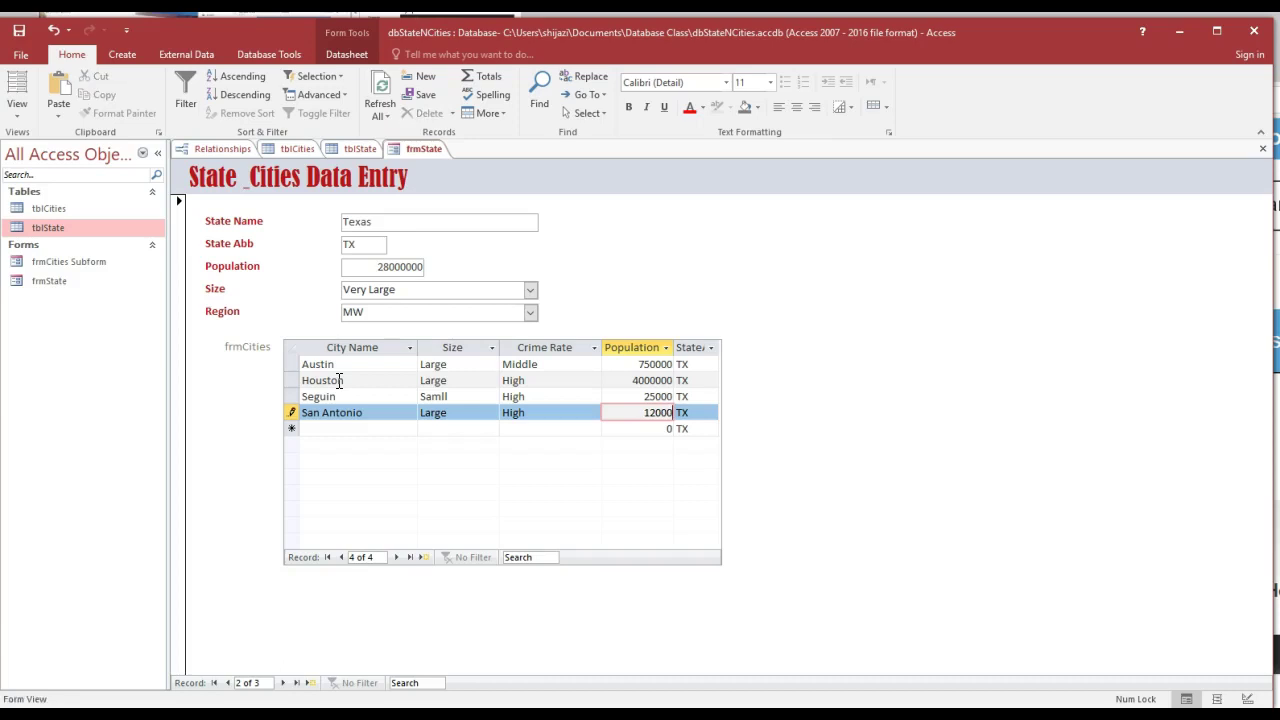
text(00)
- Go to Florida and add Key West with size Samll, crime rate Low, population 25000
click(212, 684)
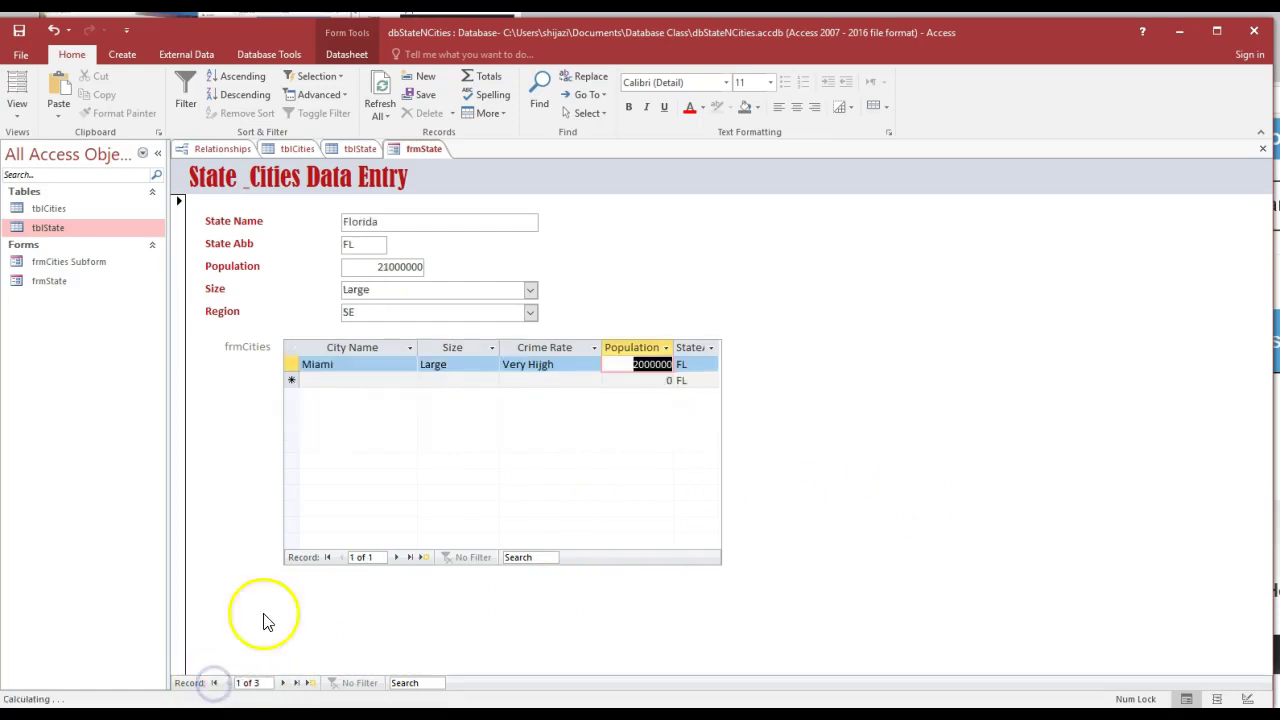
click(358, 382)
text(Key)
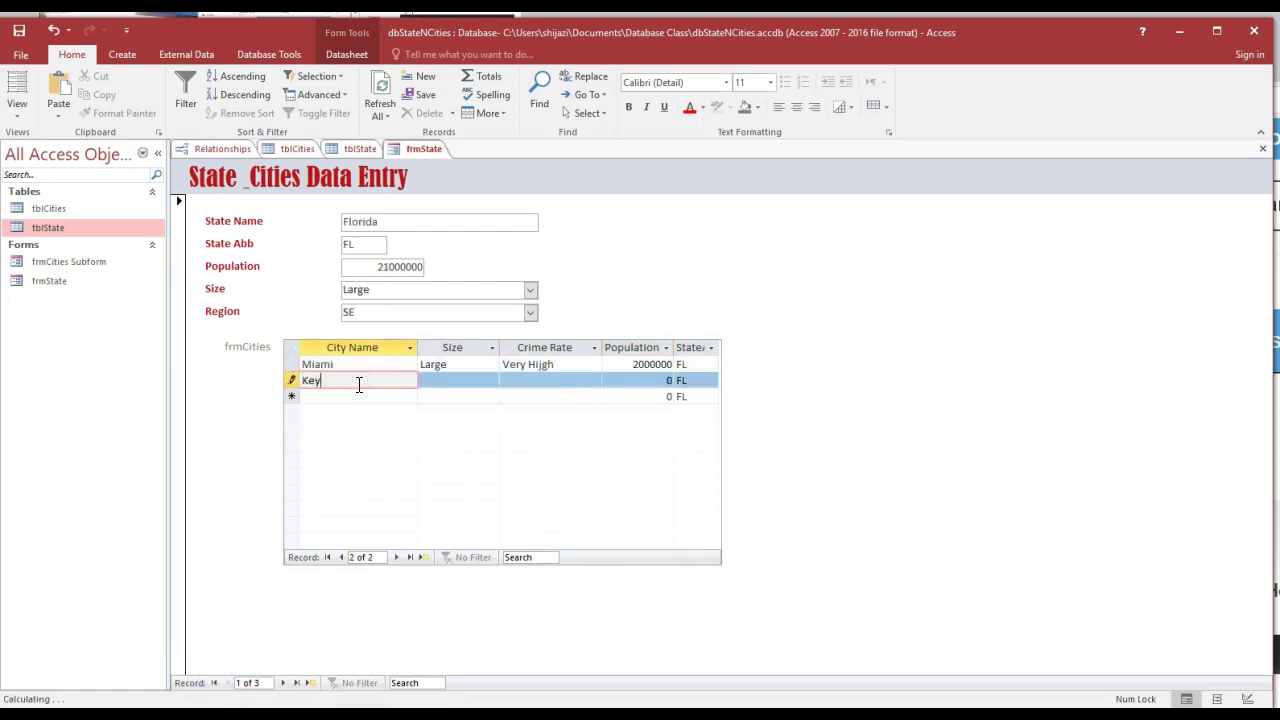
text( West)
key(Tab)
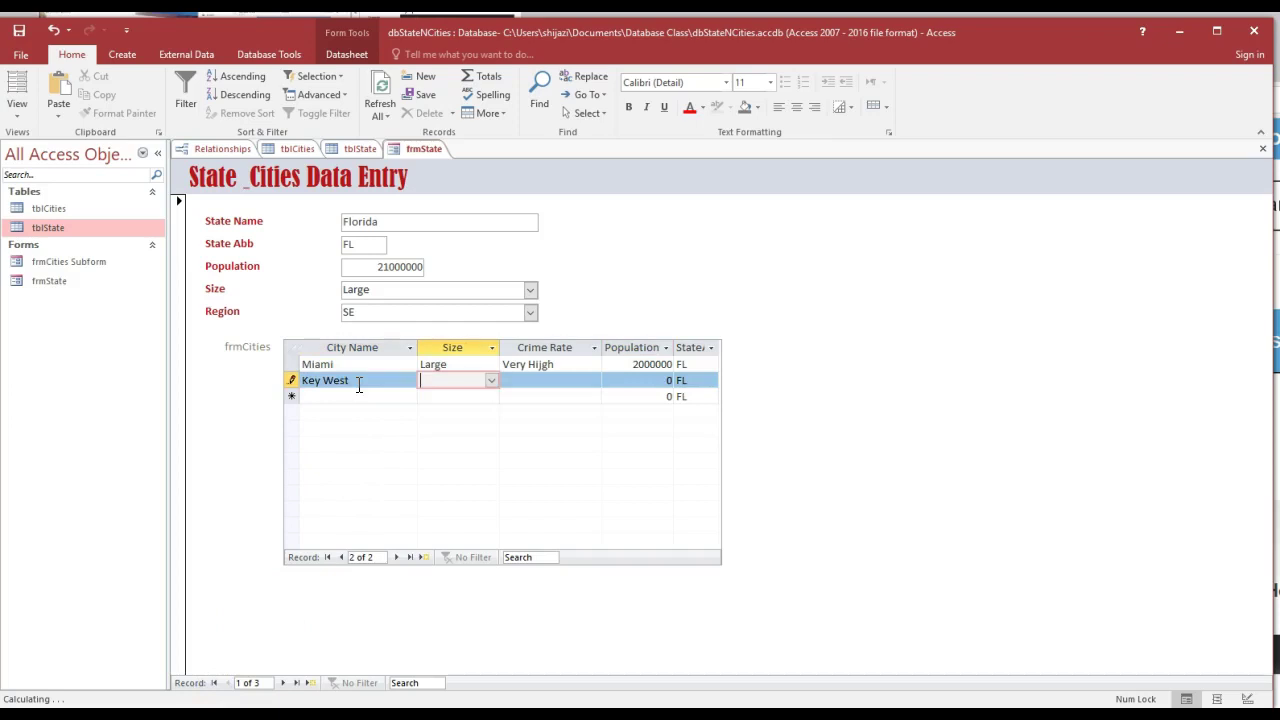
text(Samll)
key(Tab)
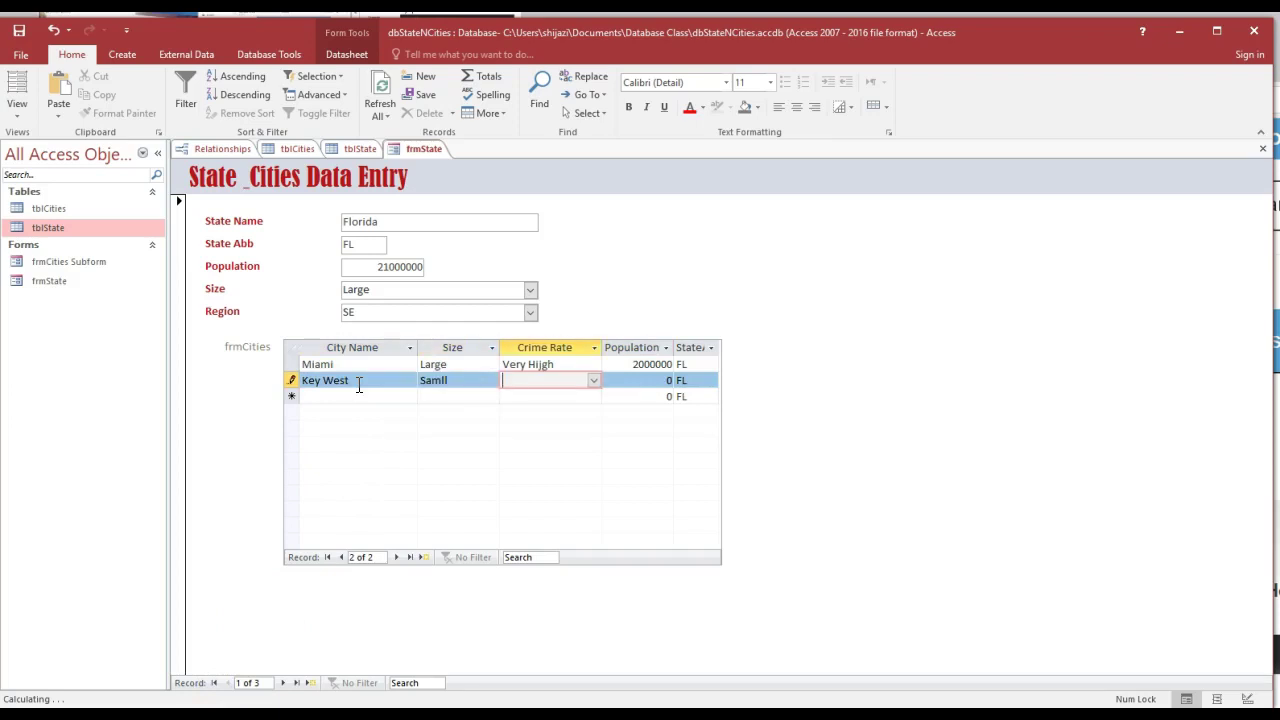
text(Low)
key(Tab)
text(250)
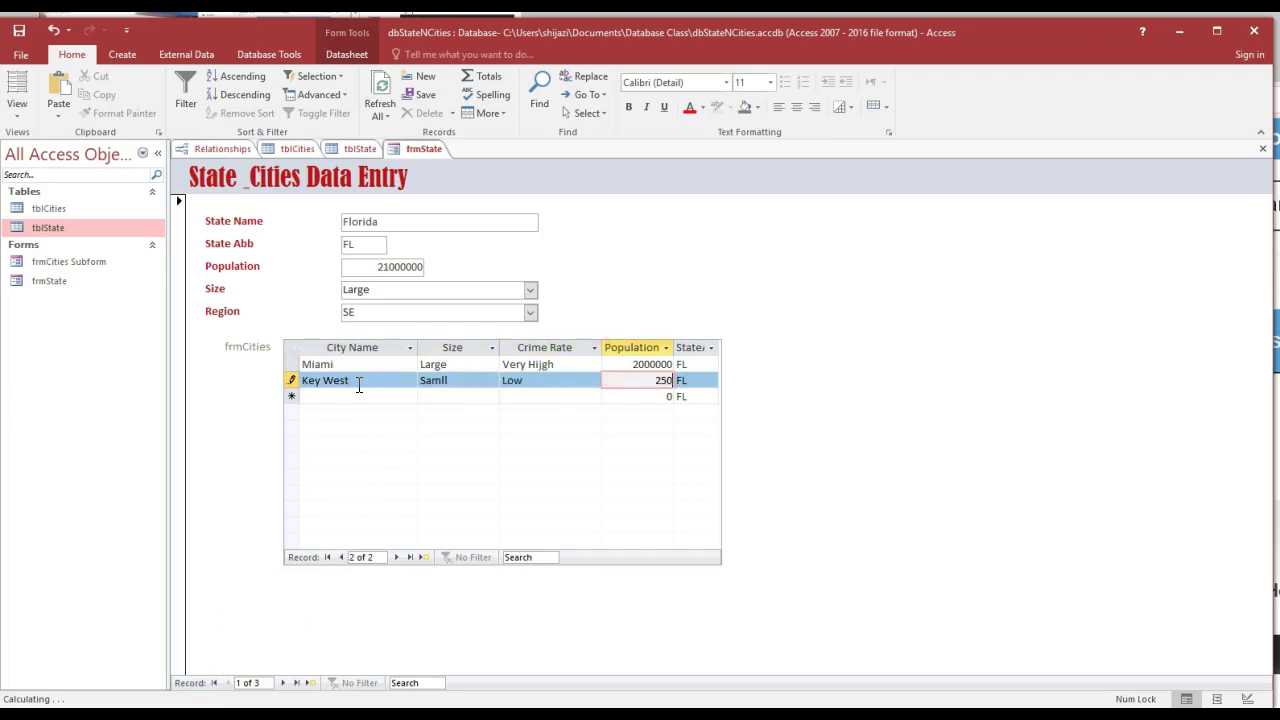
text(00)
key(Tab)
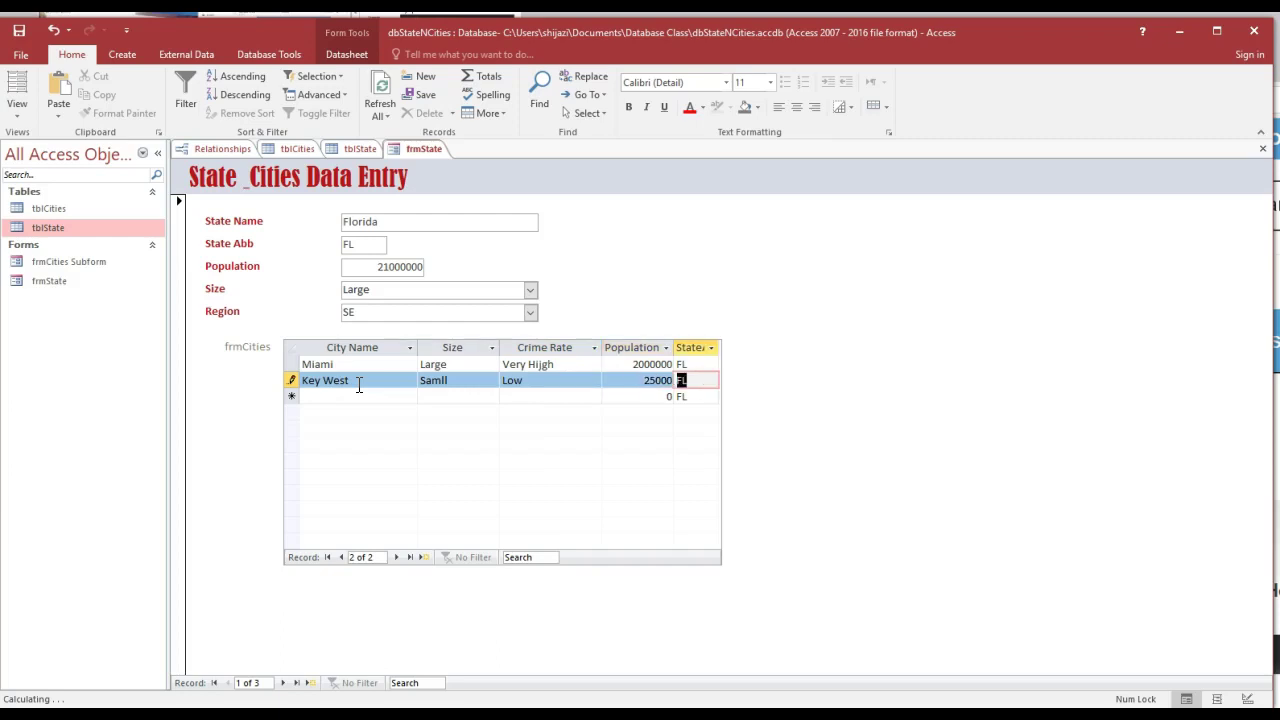
key(Tab)
- Enter Tampa with size Large, crime rate High, population 1000000
text(T)
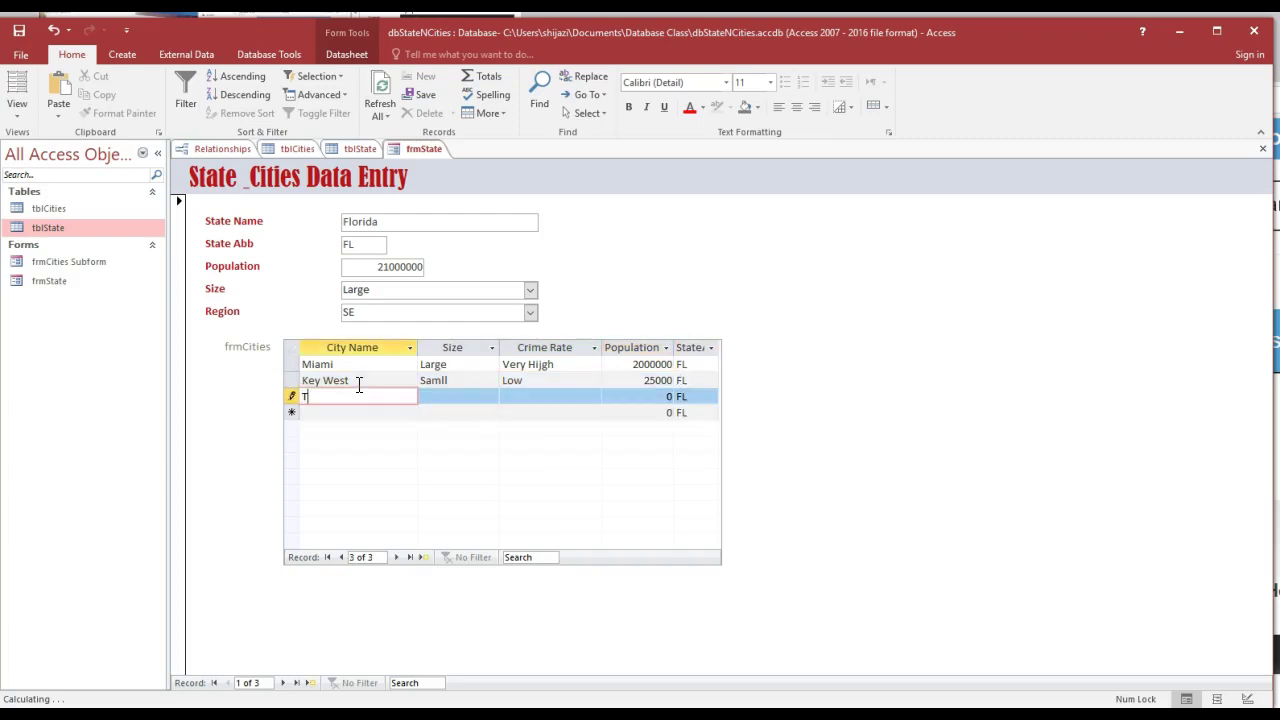
text(ampa)
key(Tab)
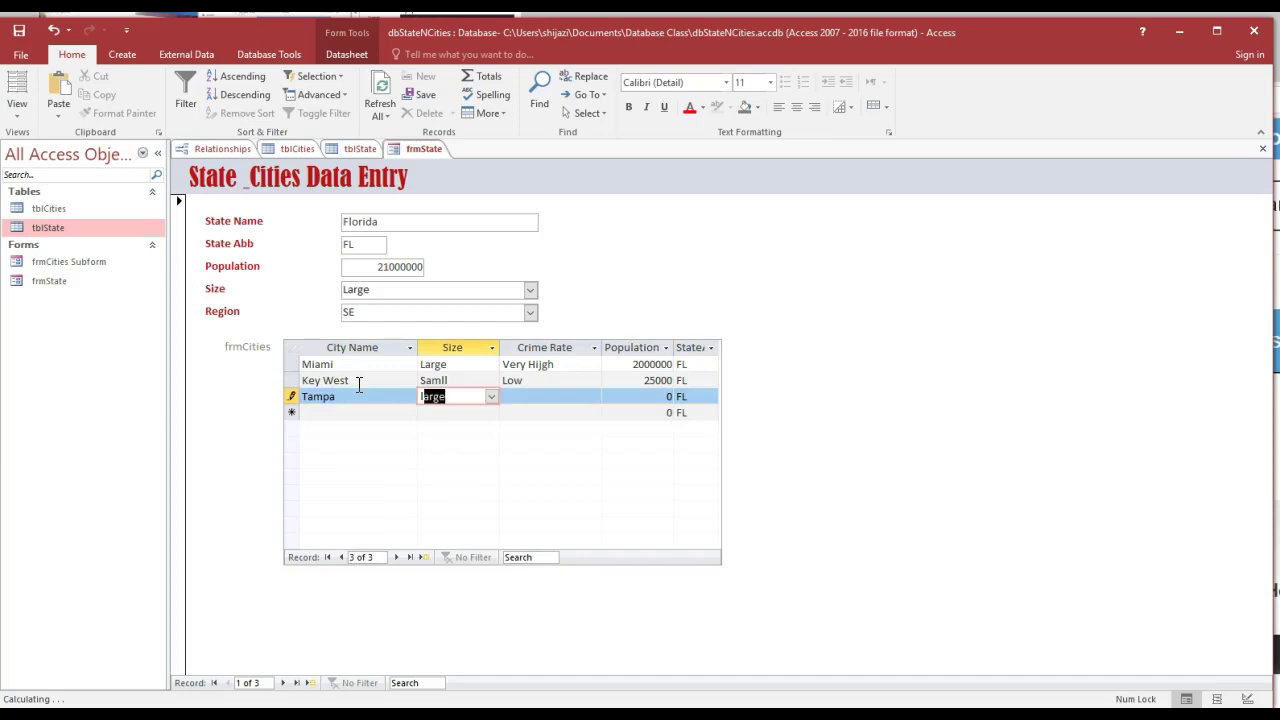
key(Tab)
text(h)
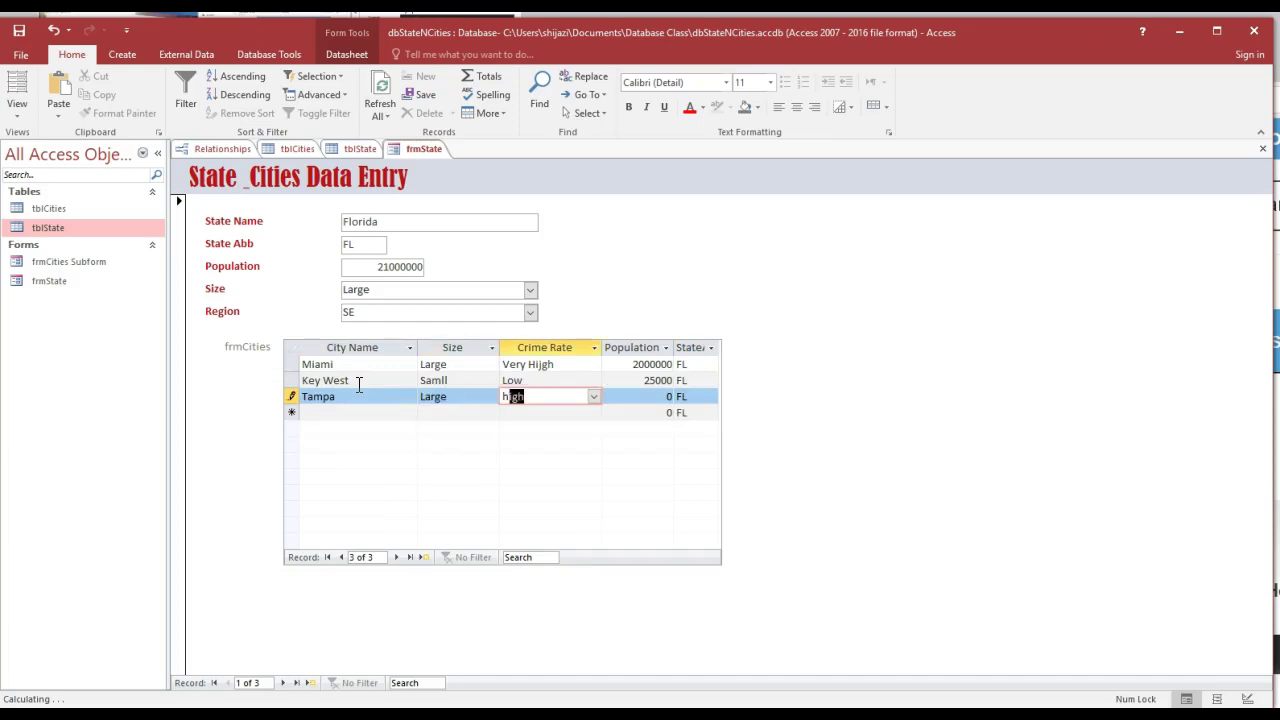
key(Tab)
text(10000)
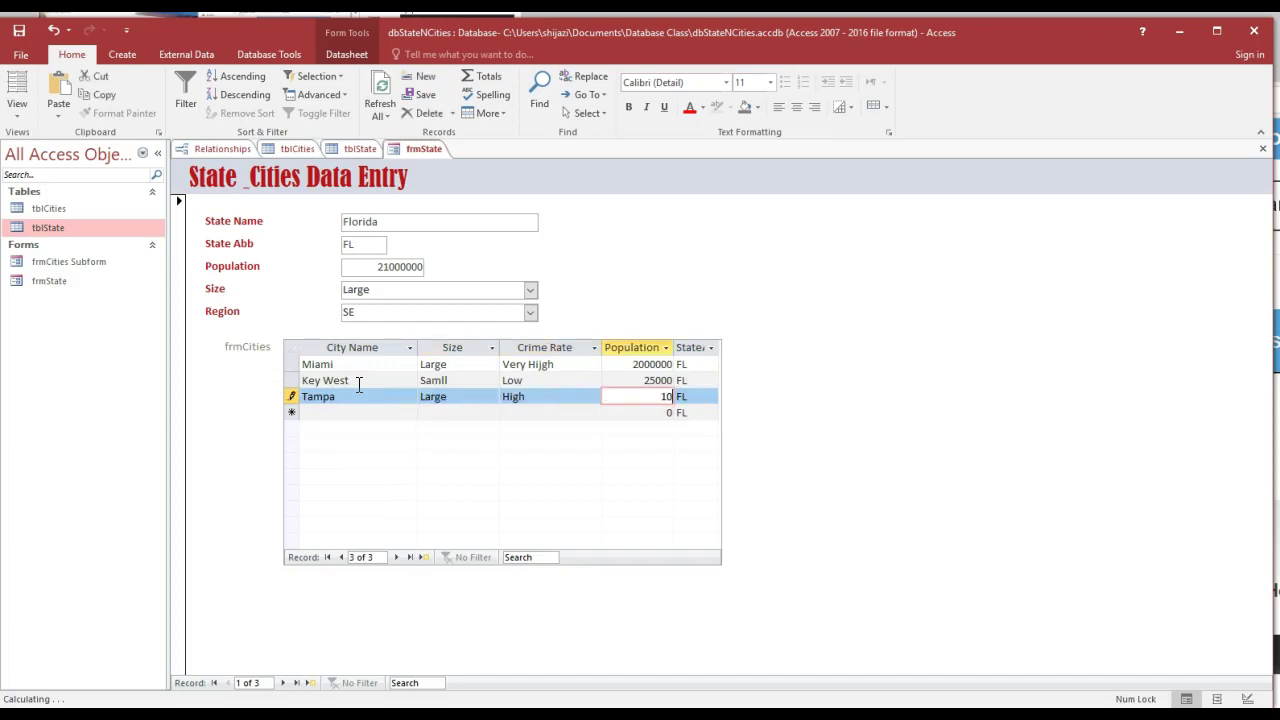
text(00)
- Save Tampa and pick Very High as Miami's crime rate
click(566, 363)
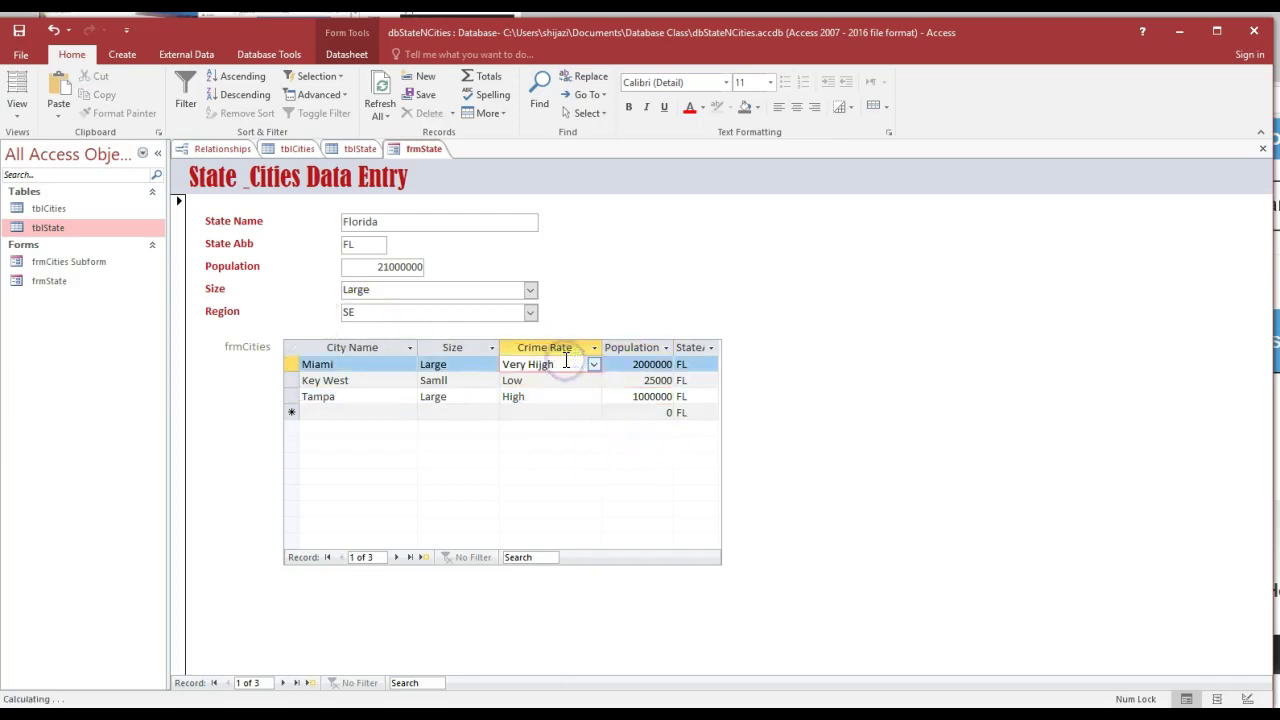
click(594, 364)
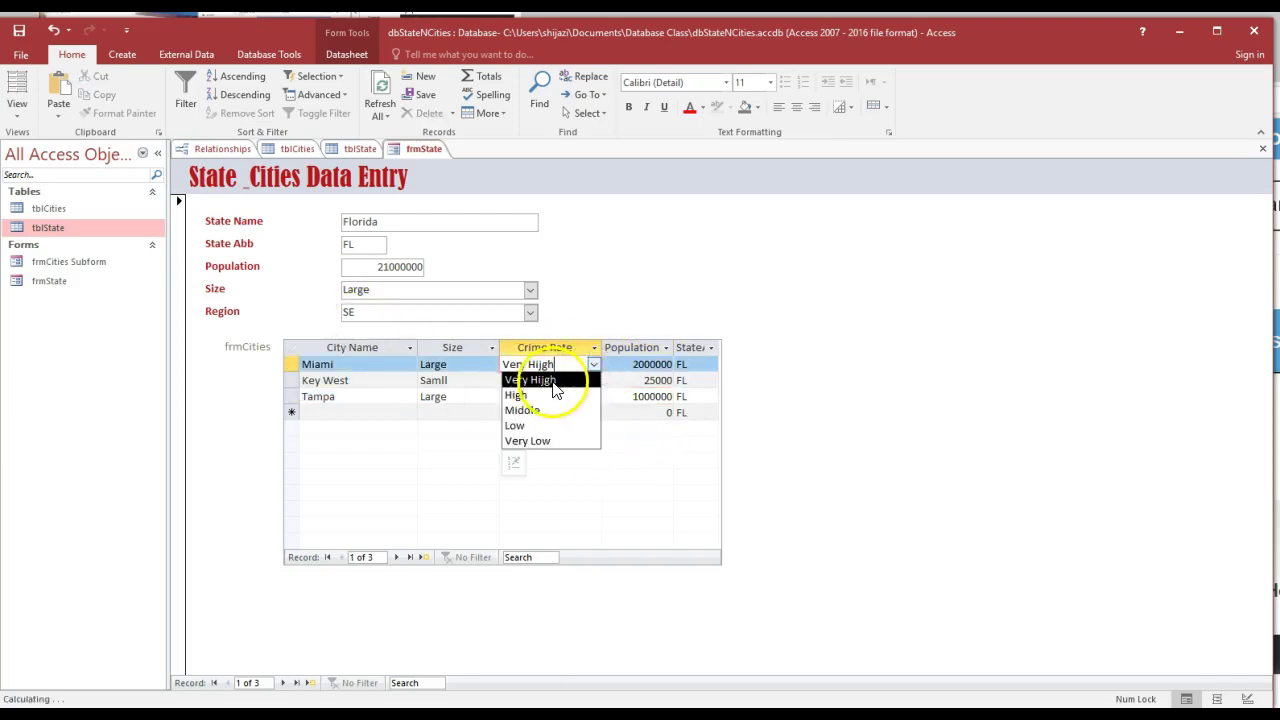
click(554, 381)
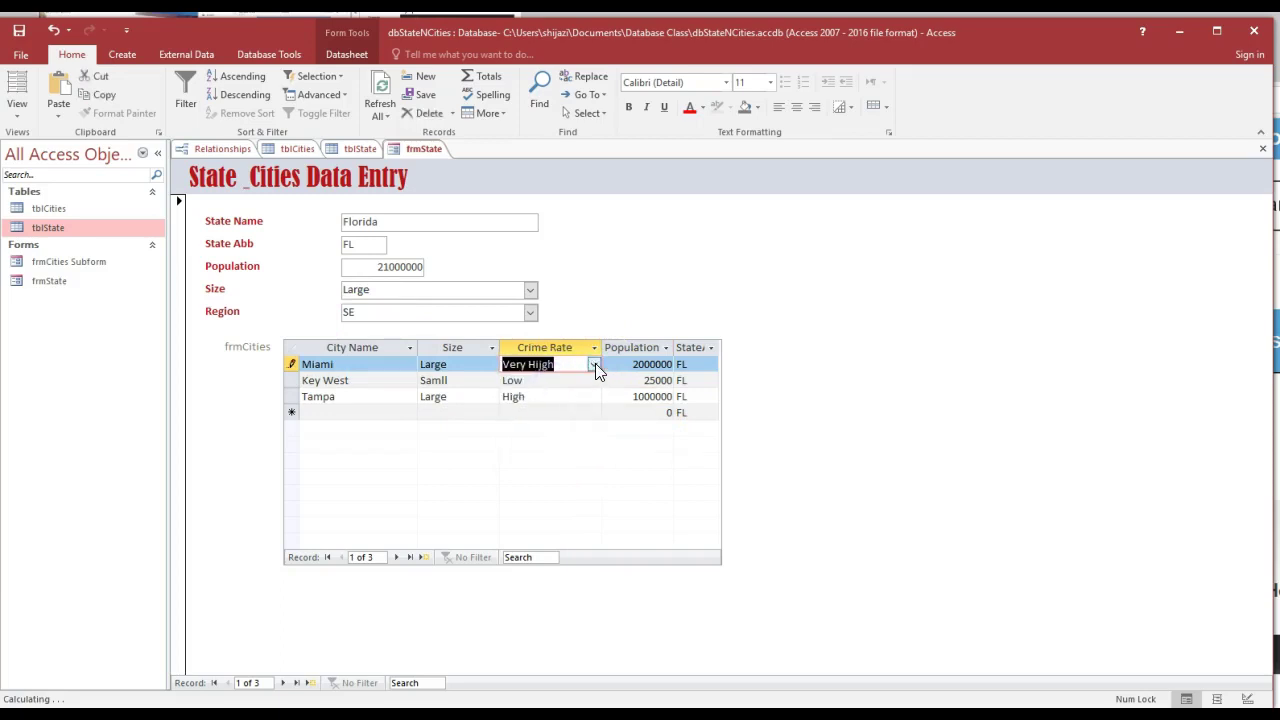
click(594, 364)
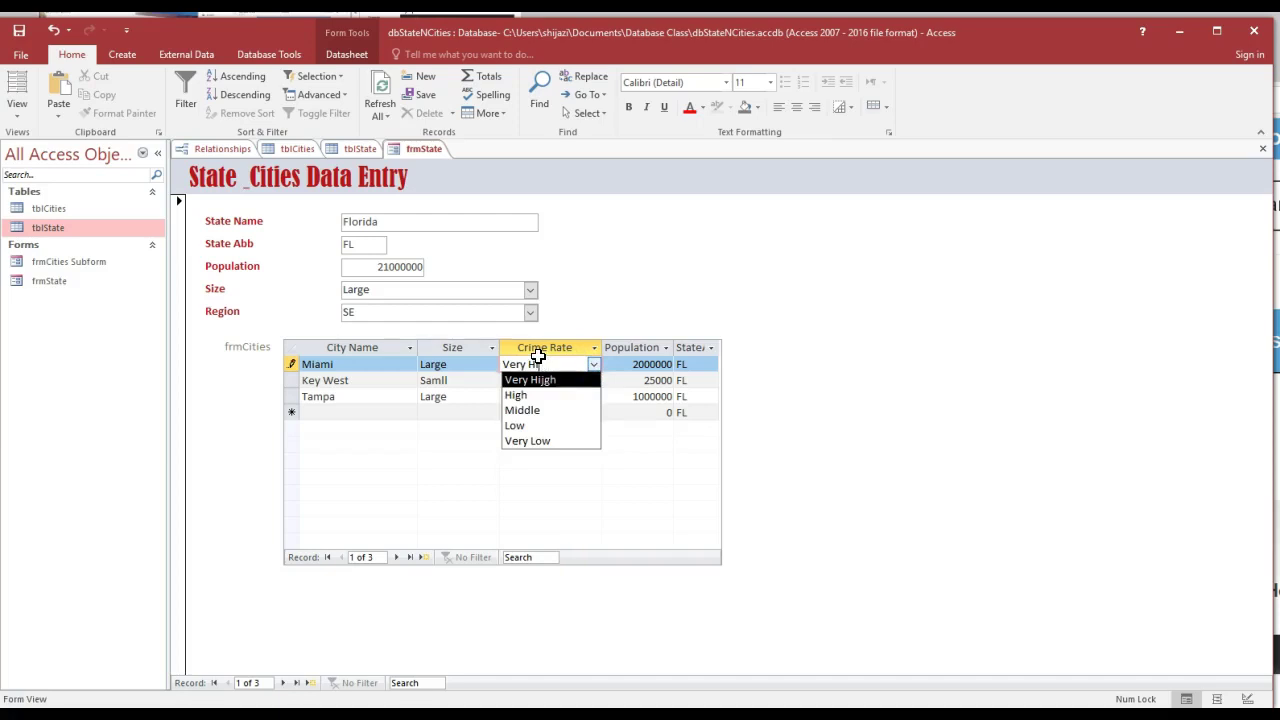
text(gh)
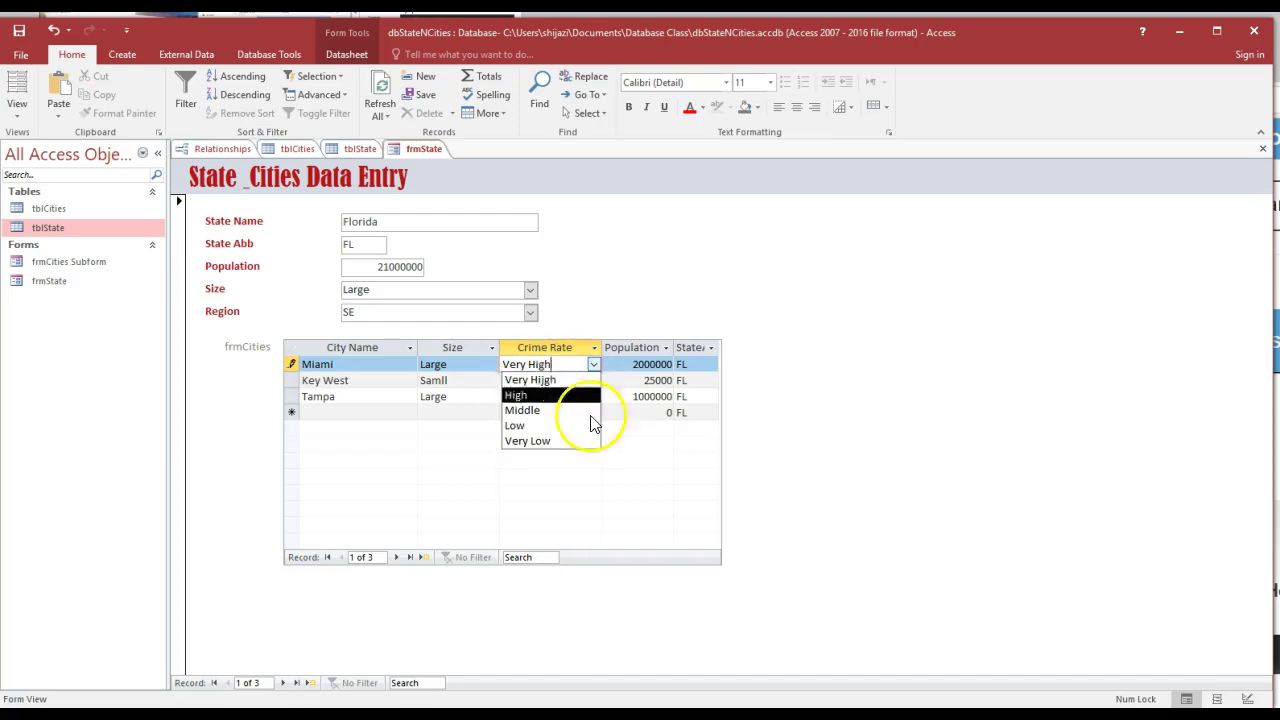
click(632, 480)
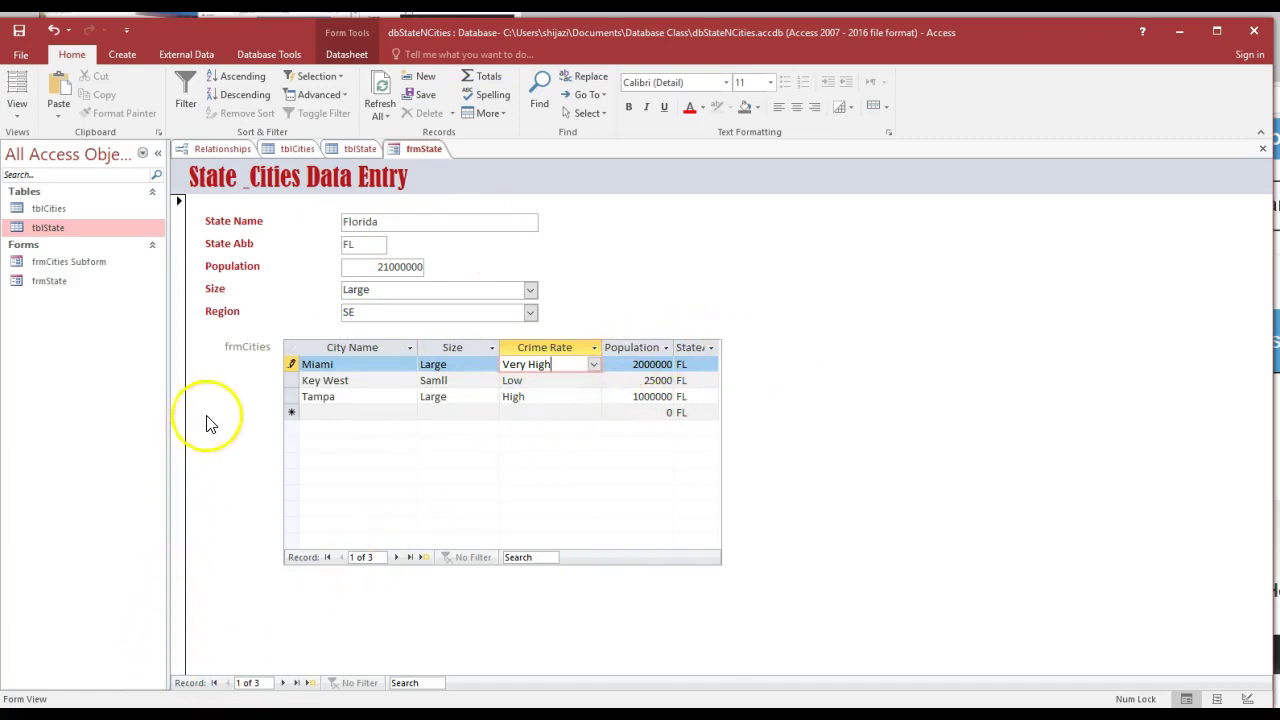
- Fix the misspelled first crime-rate list item, save the list, and set Miami to Very High
click(14, 114)
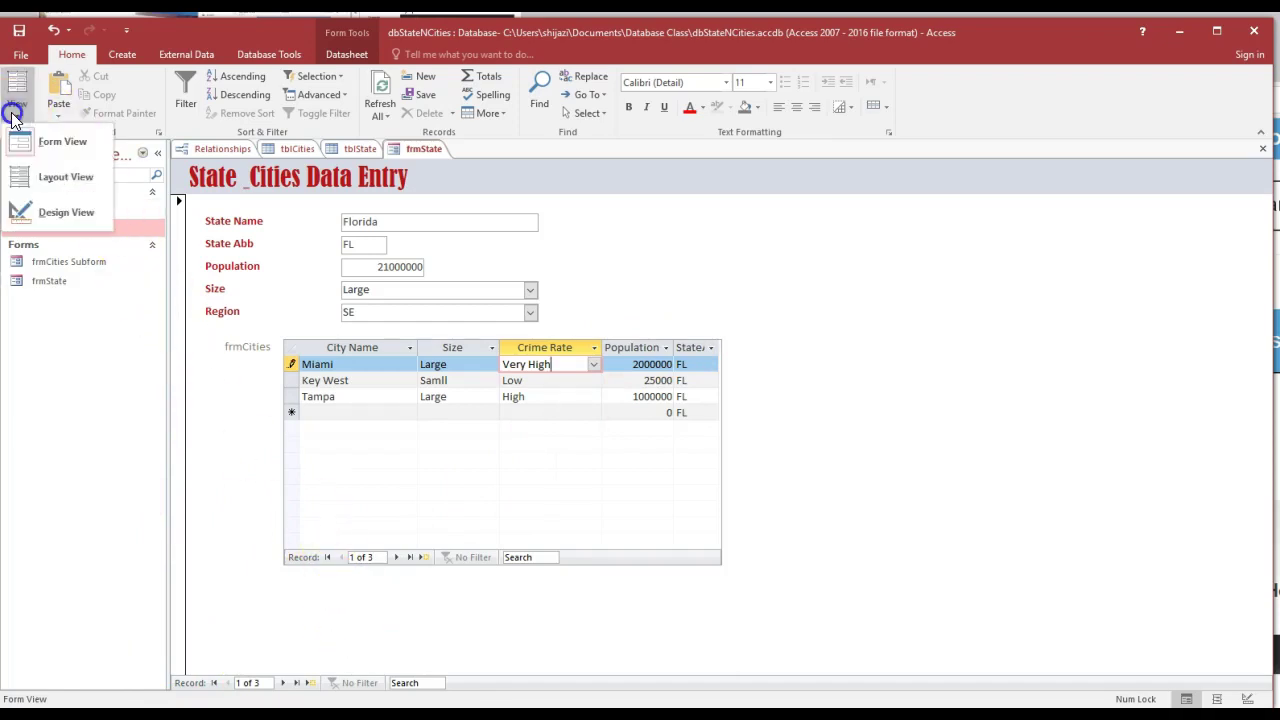
click(68, 178)
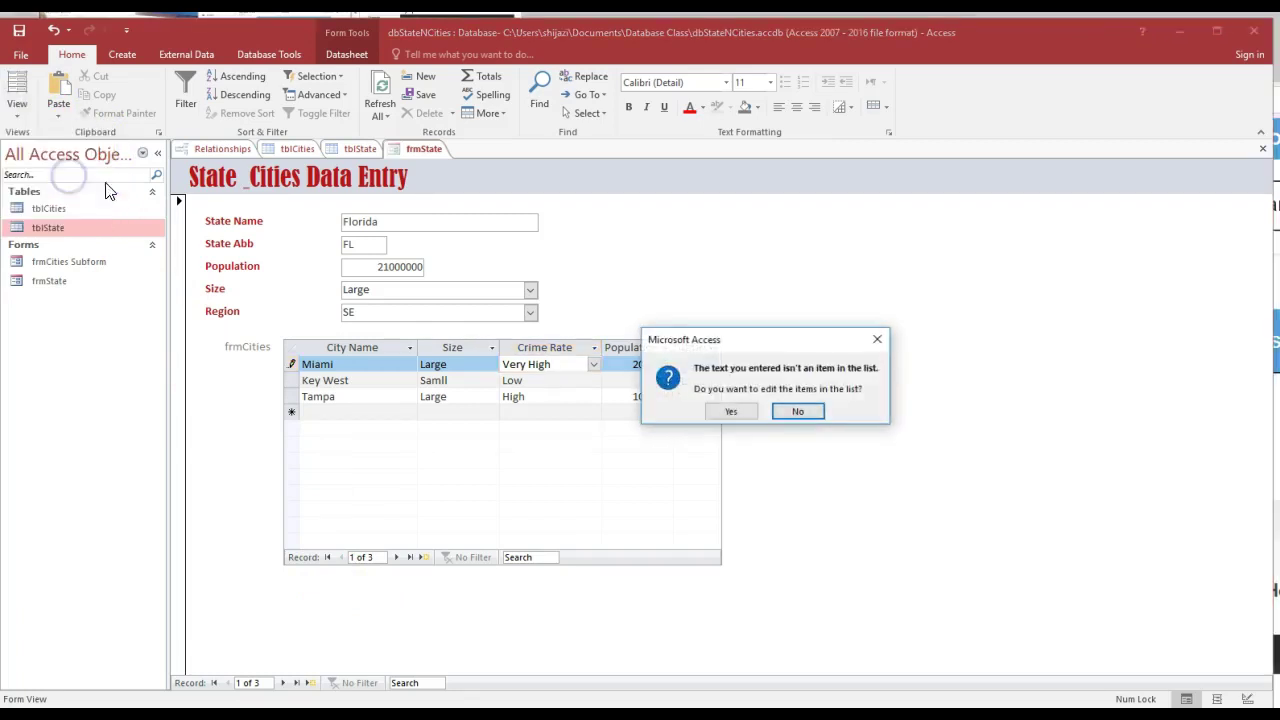
click(747, 421)
click(651, 376)
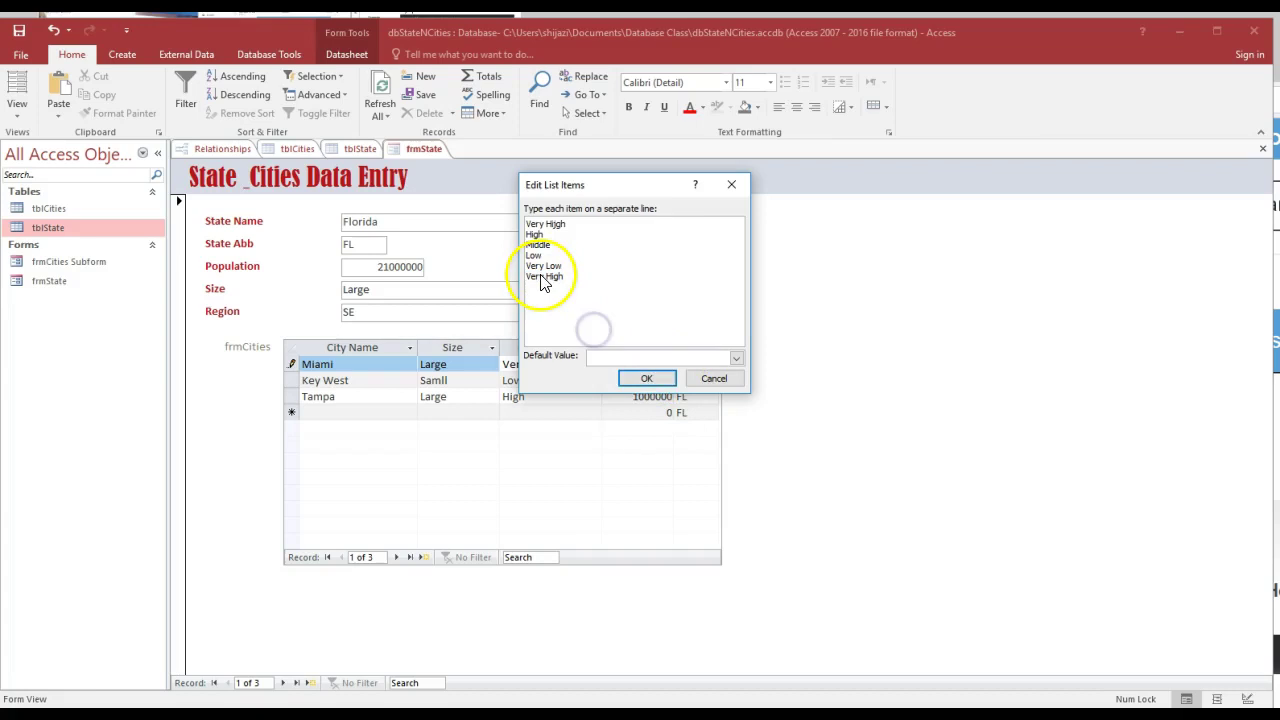
click(560, 223)
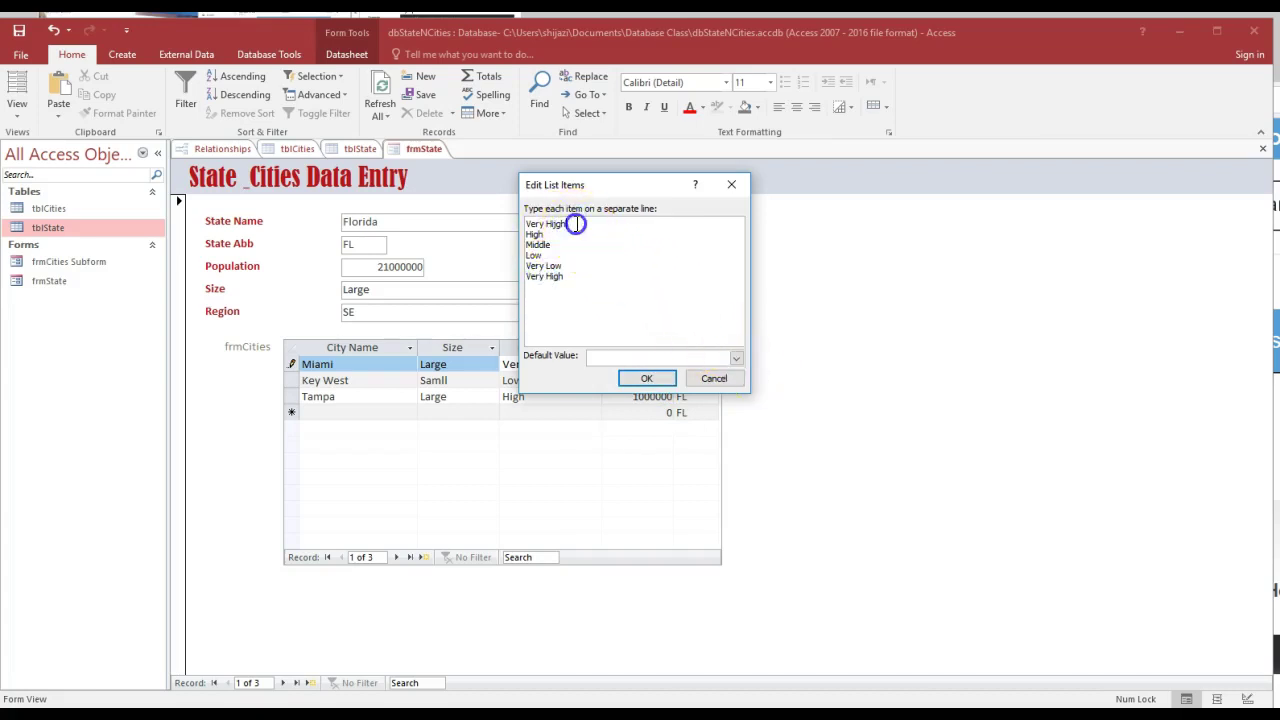
drag(568, 223, 488, 218)
click(665, 380)
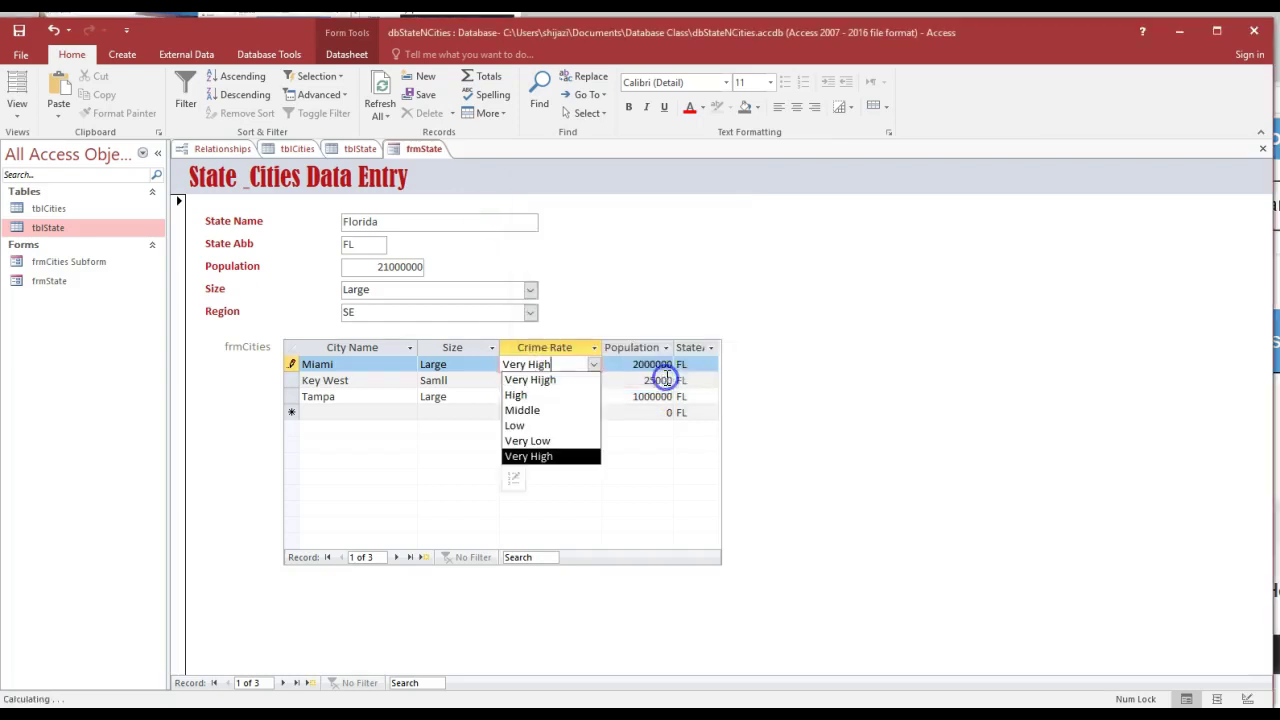
click(560, 457)
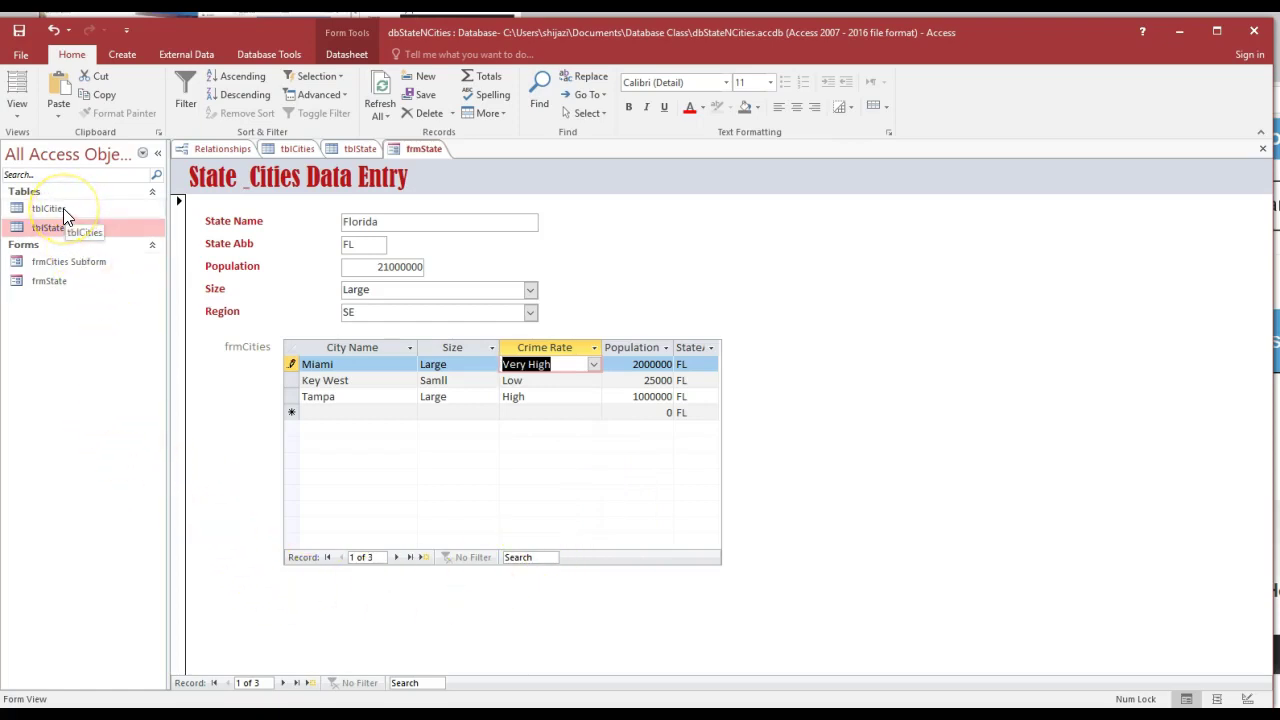
- Save and close the state form, then open tblCities in Design View
click(1264, 148)
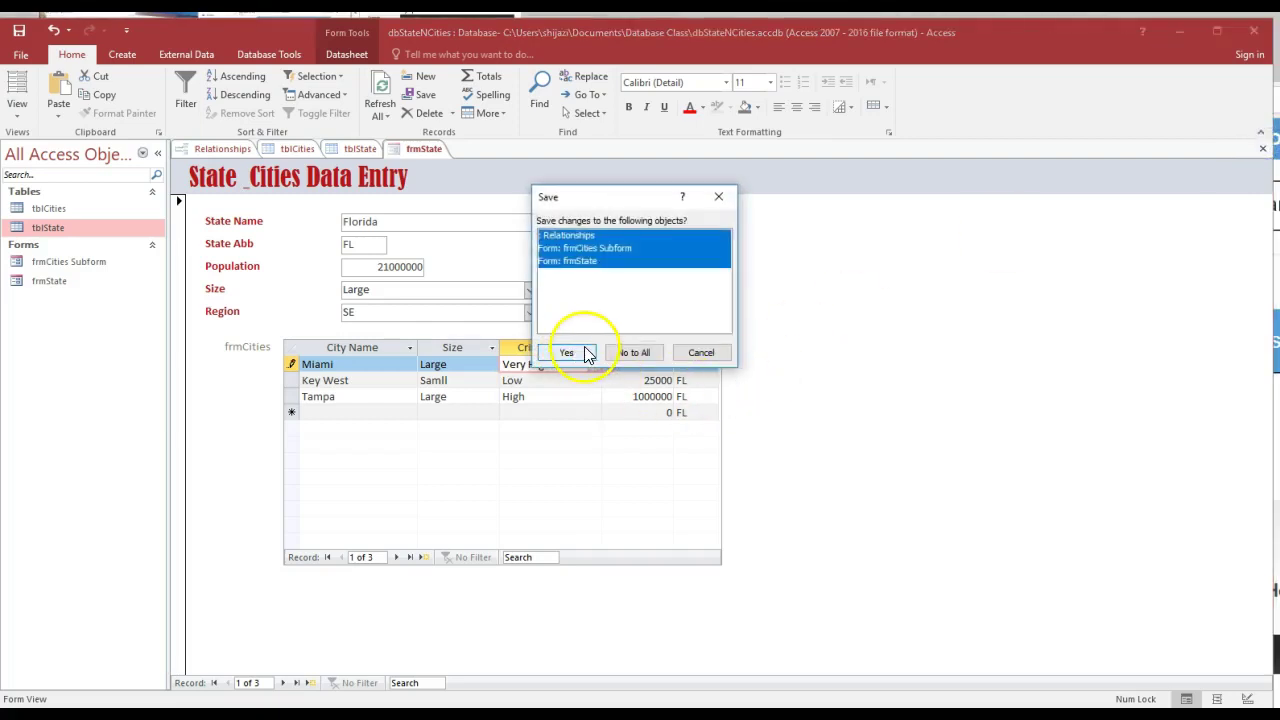
click(582, 355)
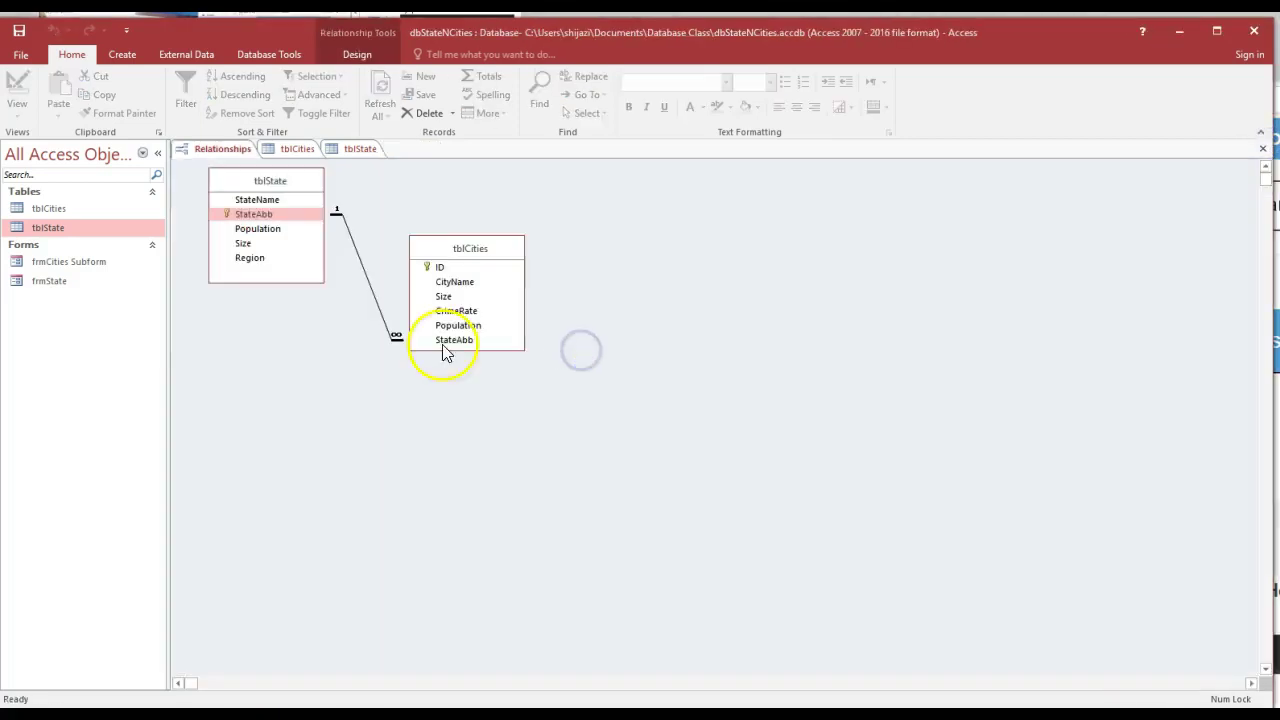
double_click(60, 210)
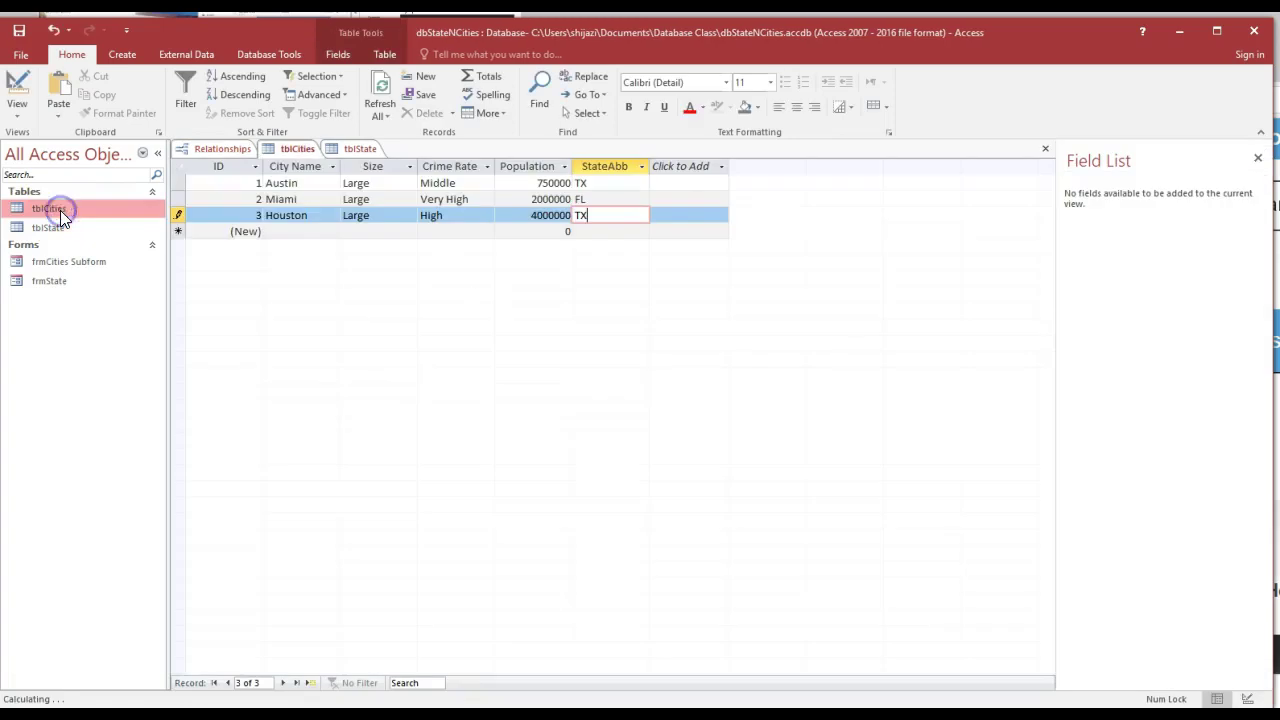
click(17, 88)
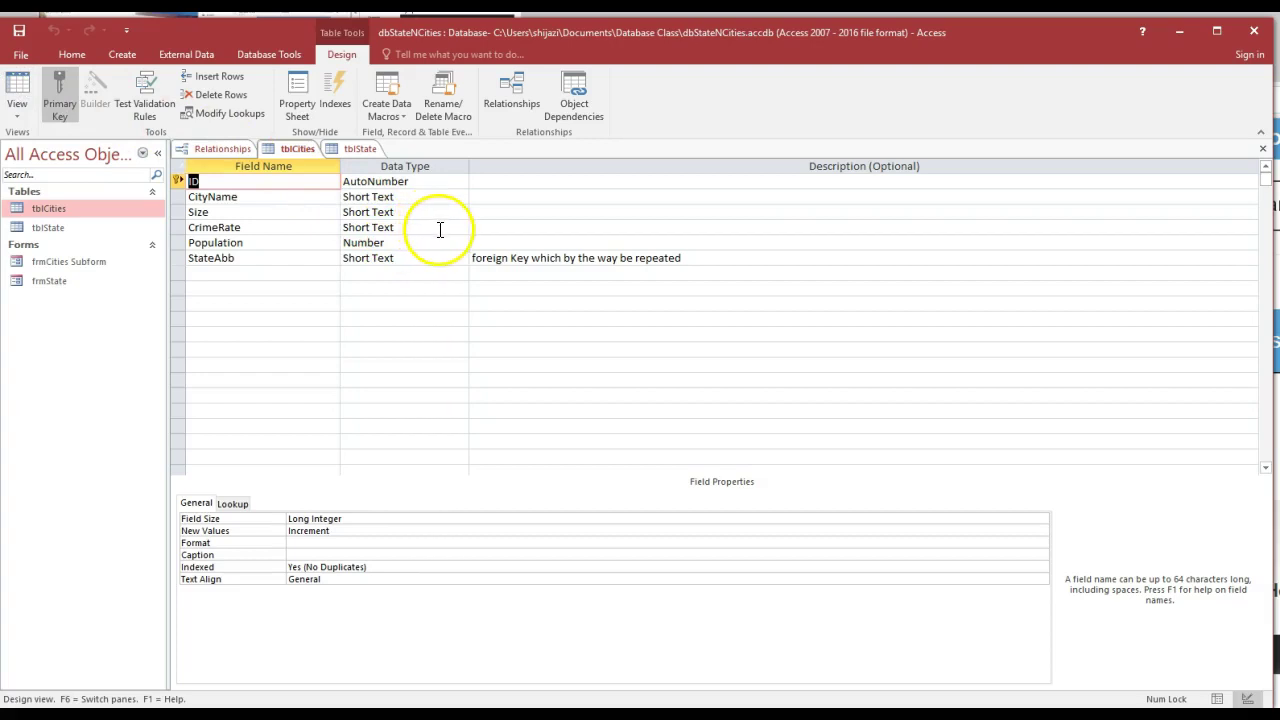
- Start the Lookup Wizard on CrimeRate, choosing to type the values manually
click(440, 229)
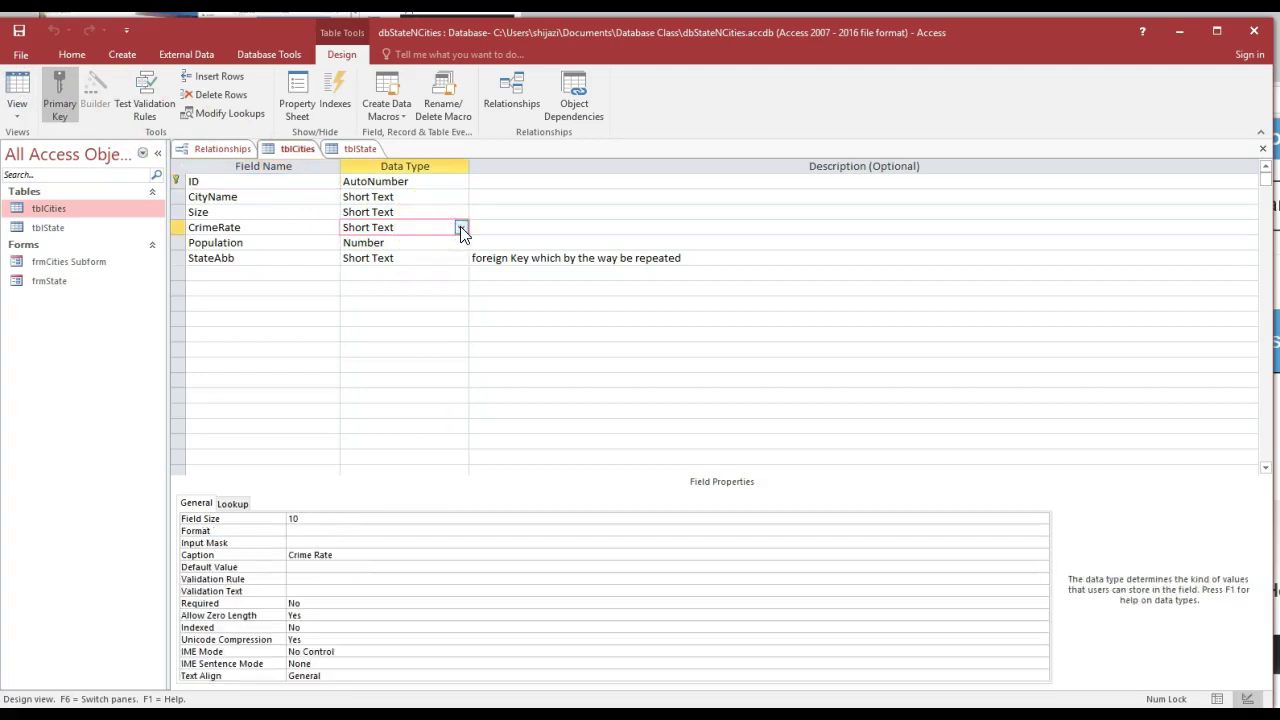
click(463, 229)
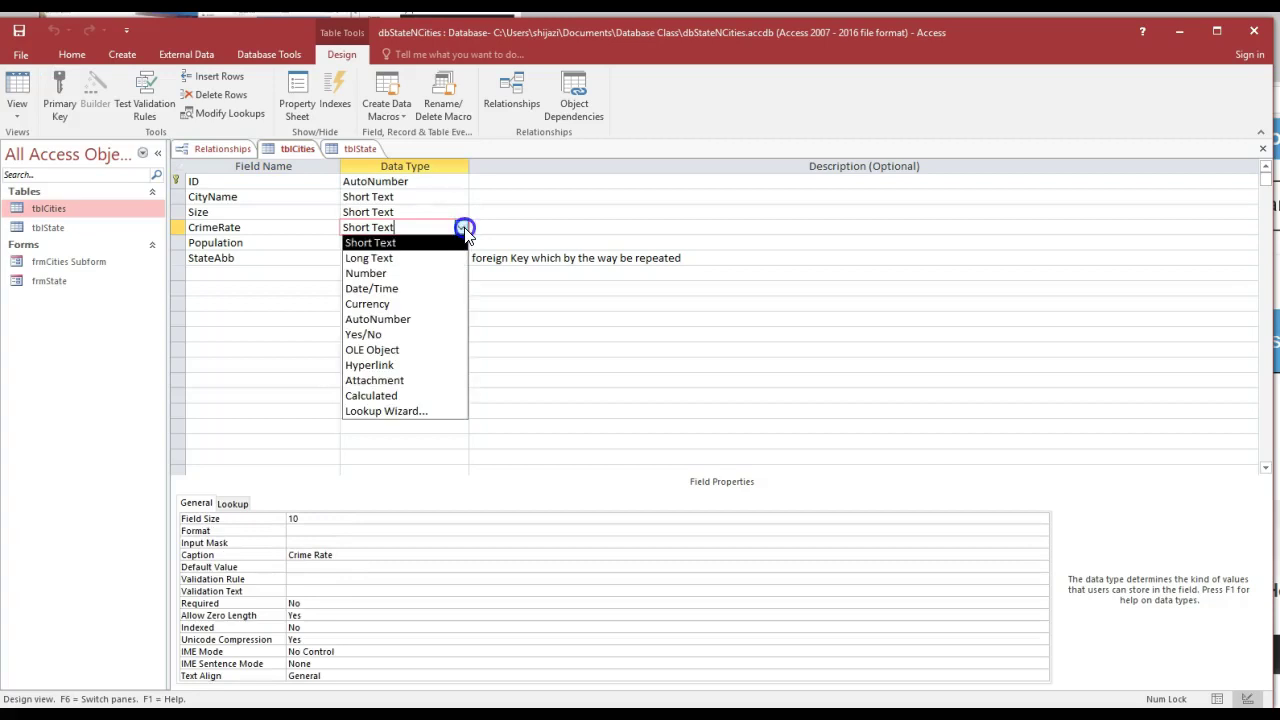
click(418, 411)
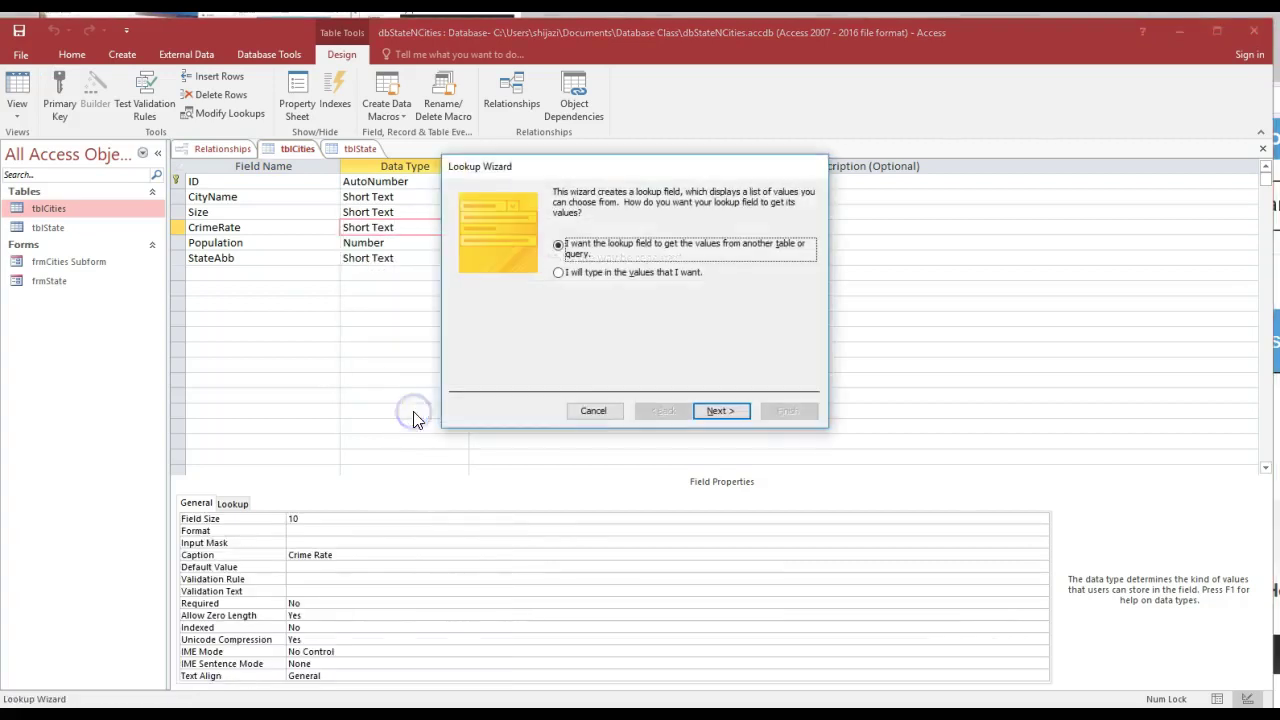
click(560, 275)
click(726, 413)
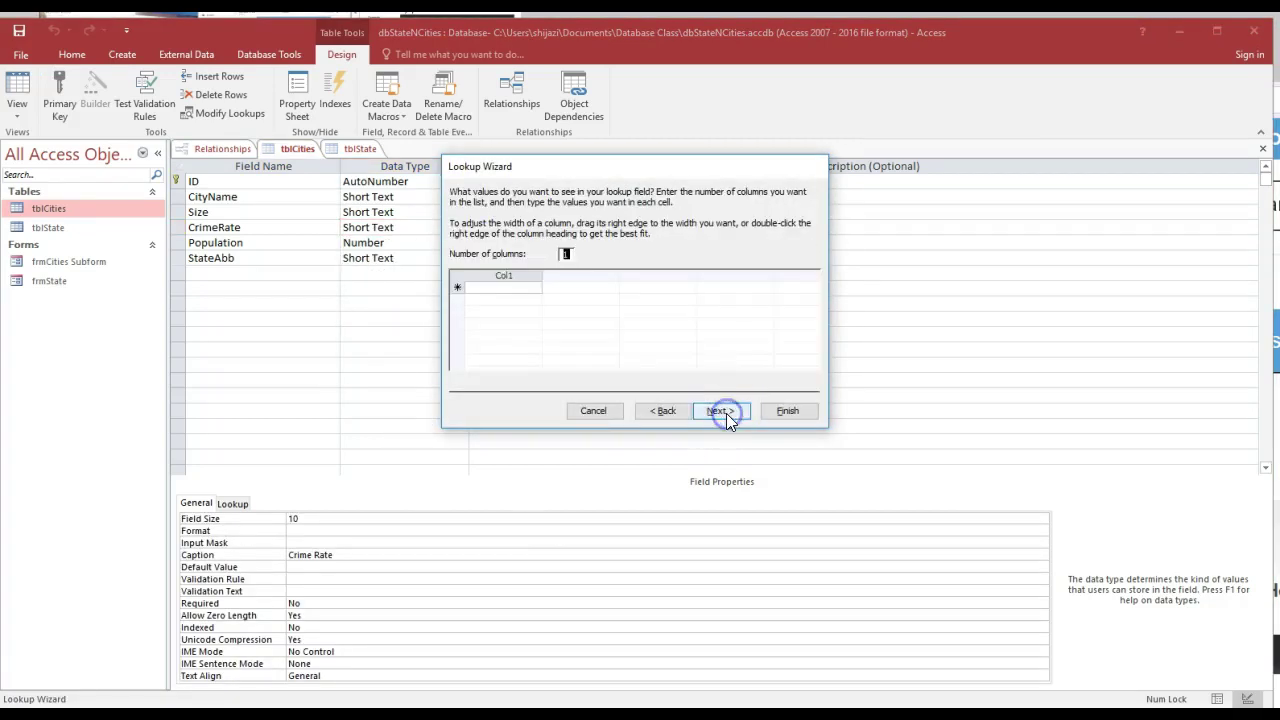
- Enter the lookup values Very High, High, Middle and Low, and finish the wizard
click(493, 284)
click(490, 288)
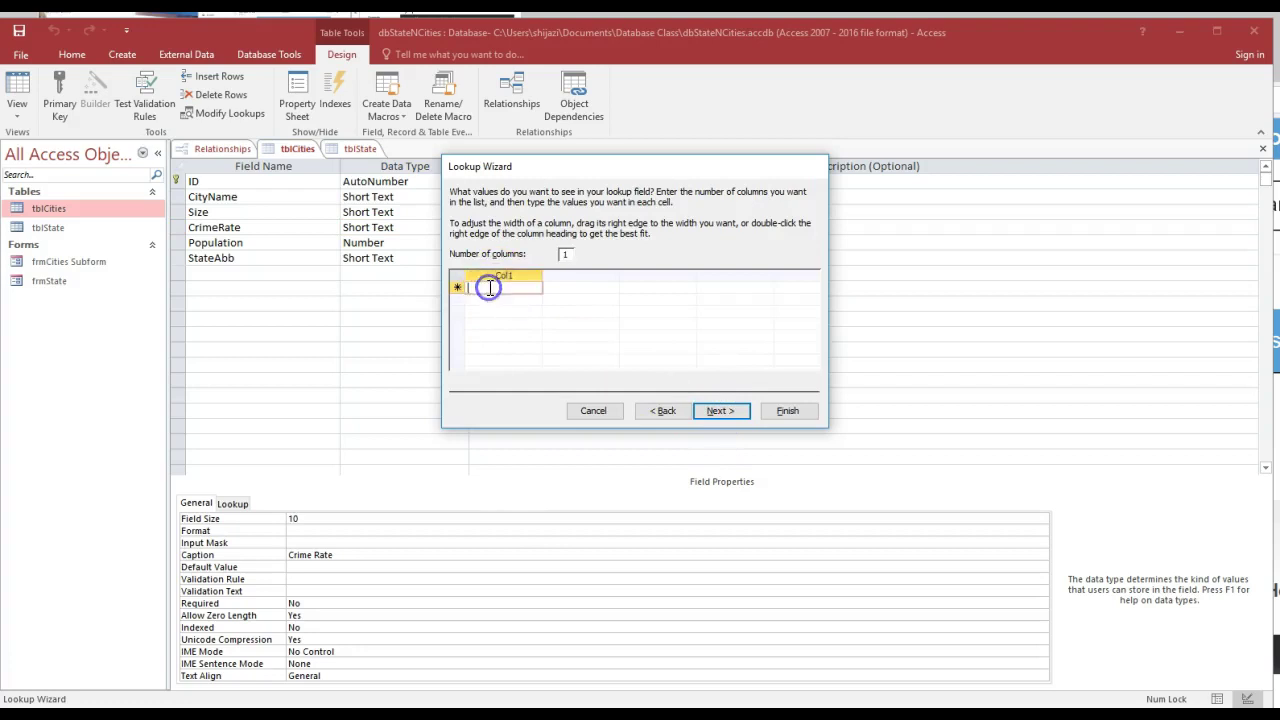
text(High)
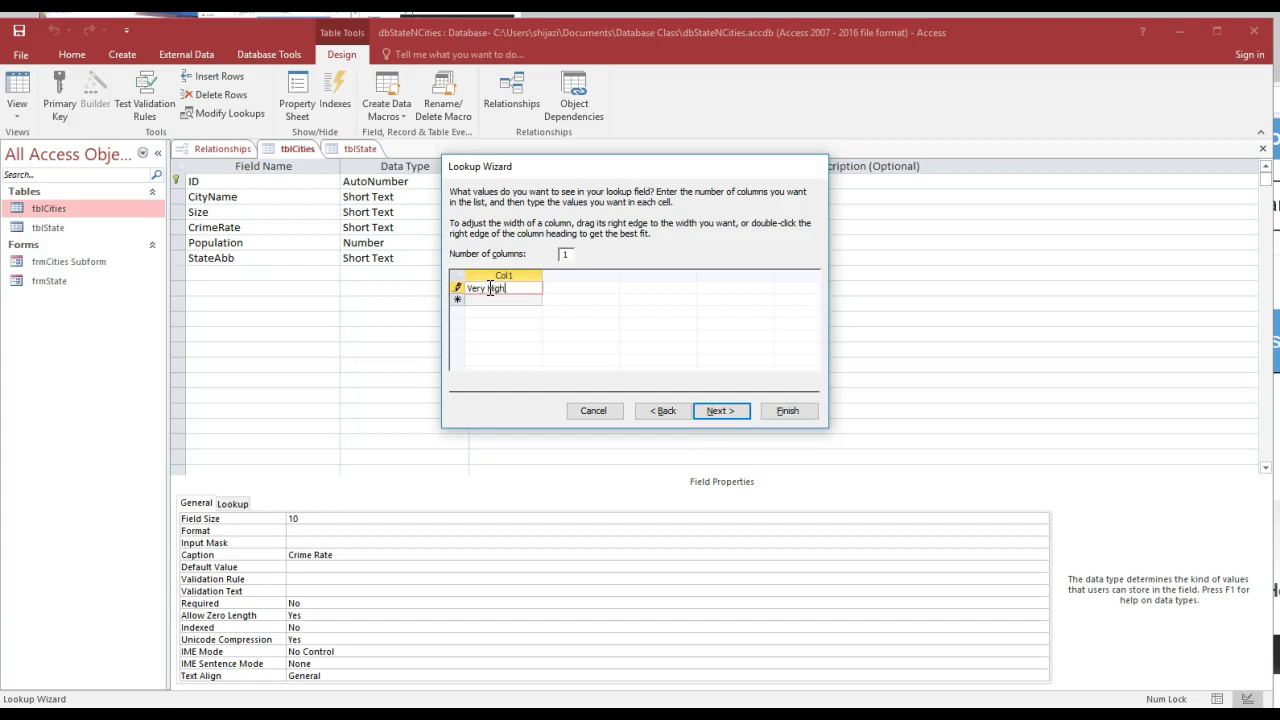
key(Return)
text(High)
key(Return)
text(Mi)
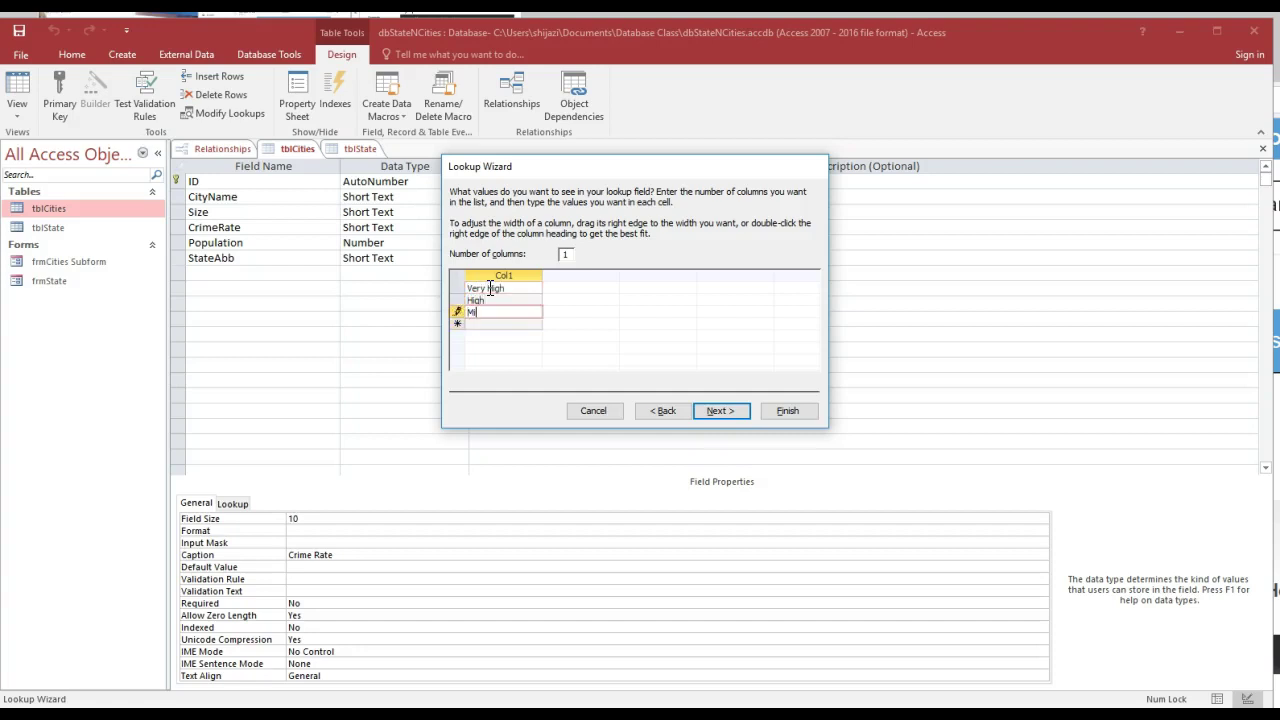
text(ddle)
key(Return)
text(L)
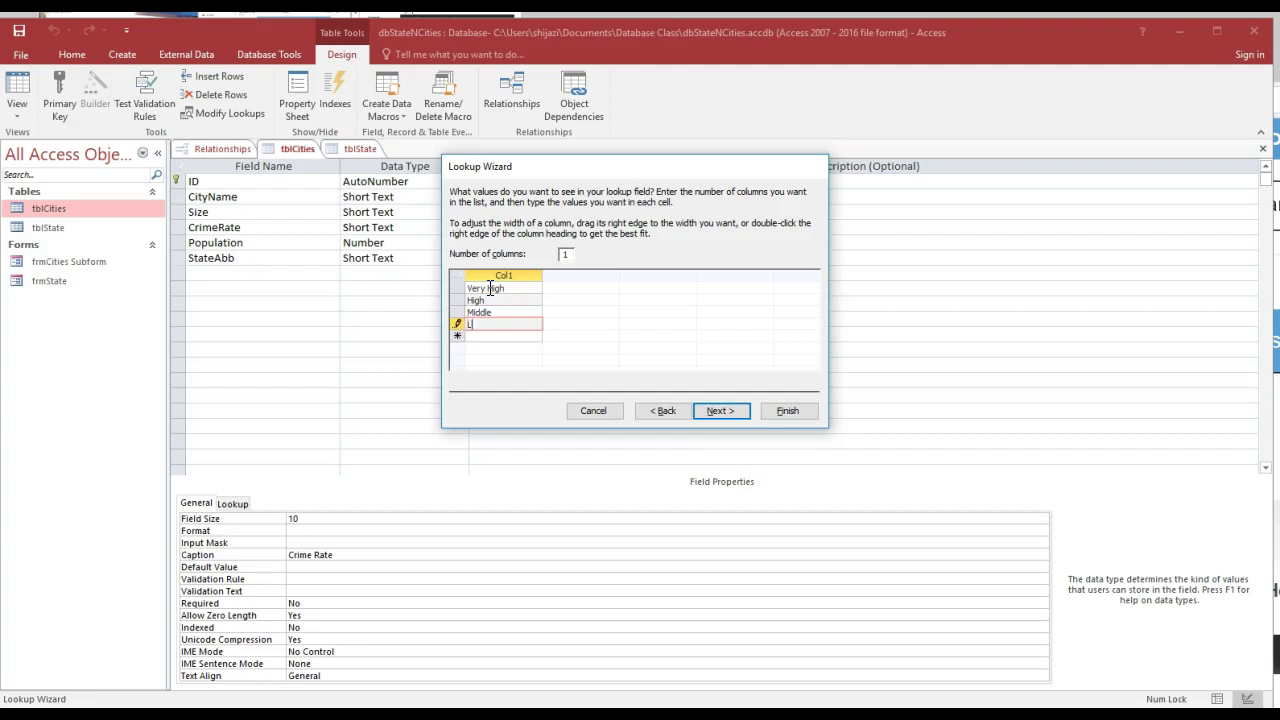
text(ow)
click(737, 412)
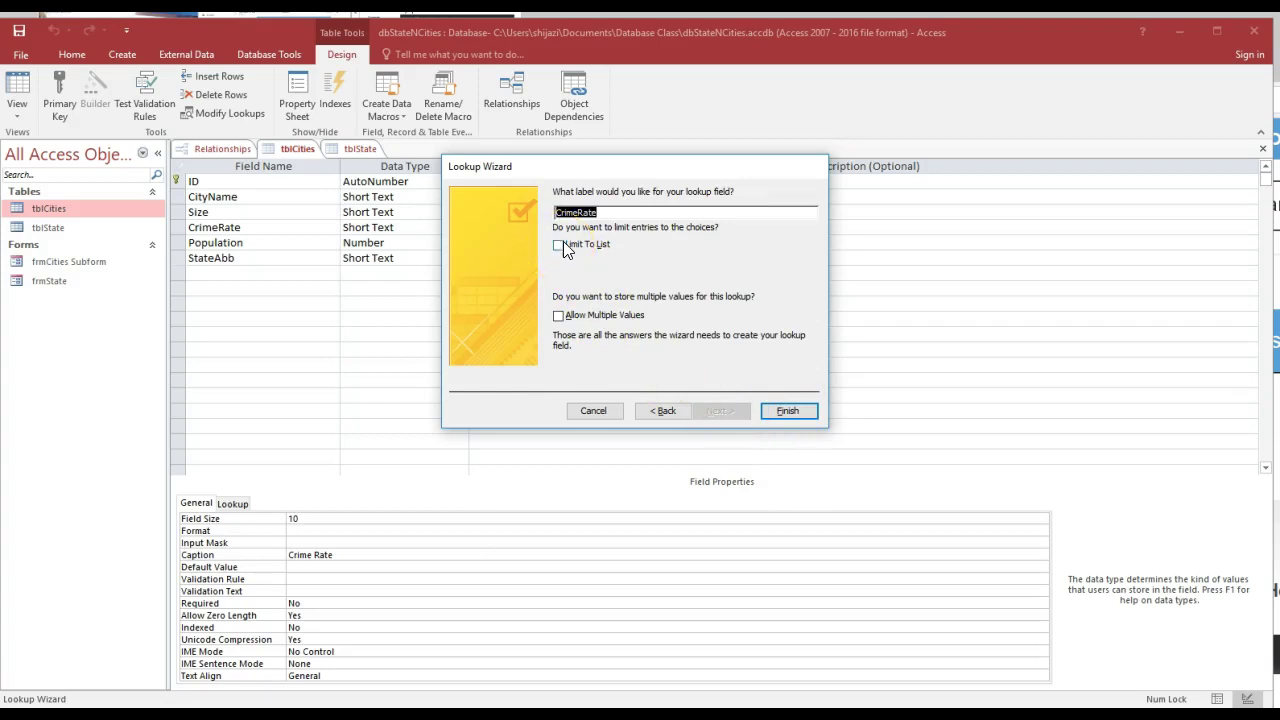
click(782, 410)
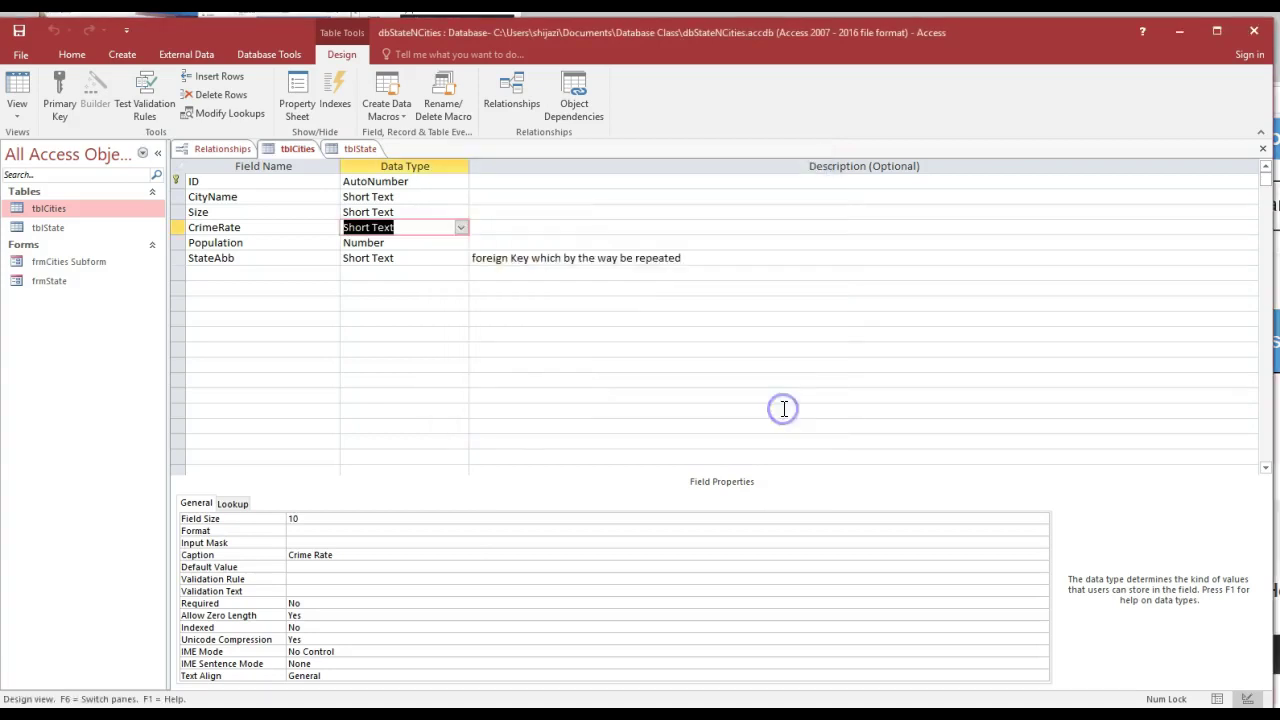
- Open frmState, dismiss the table-in-use warning, and close it again
double_click(56, 281)
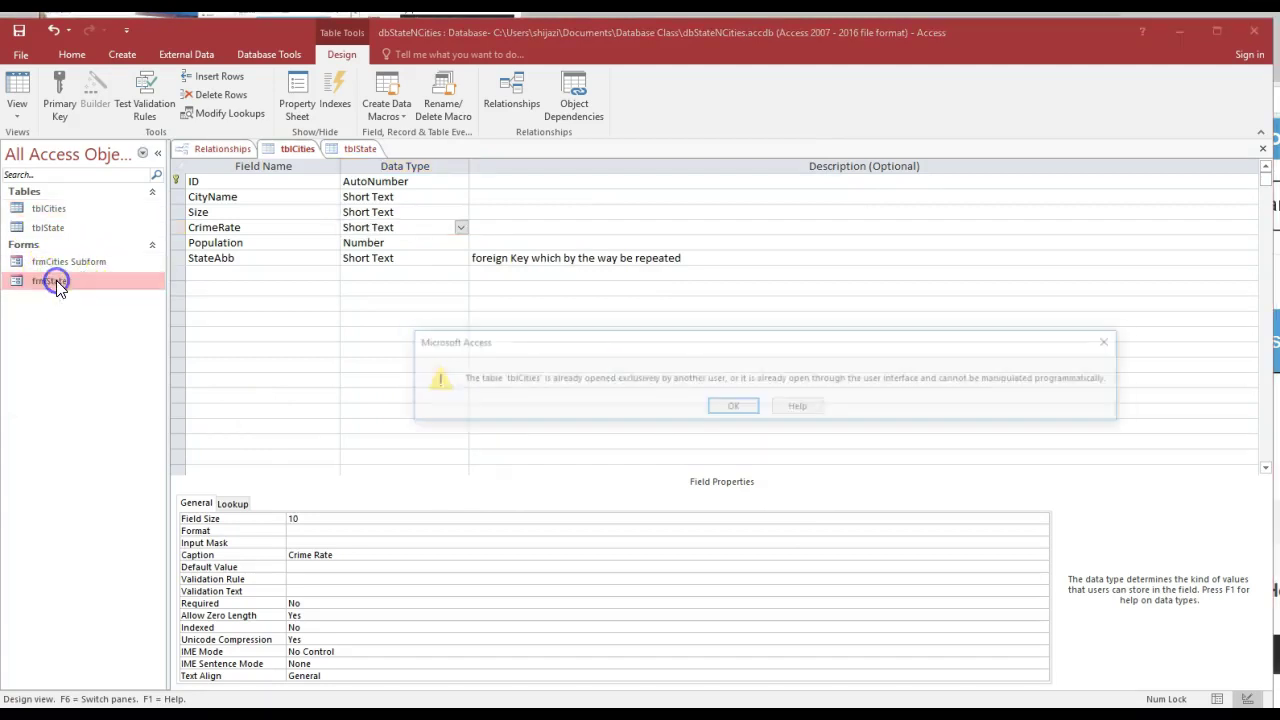
click(734, 410)
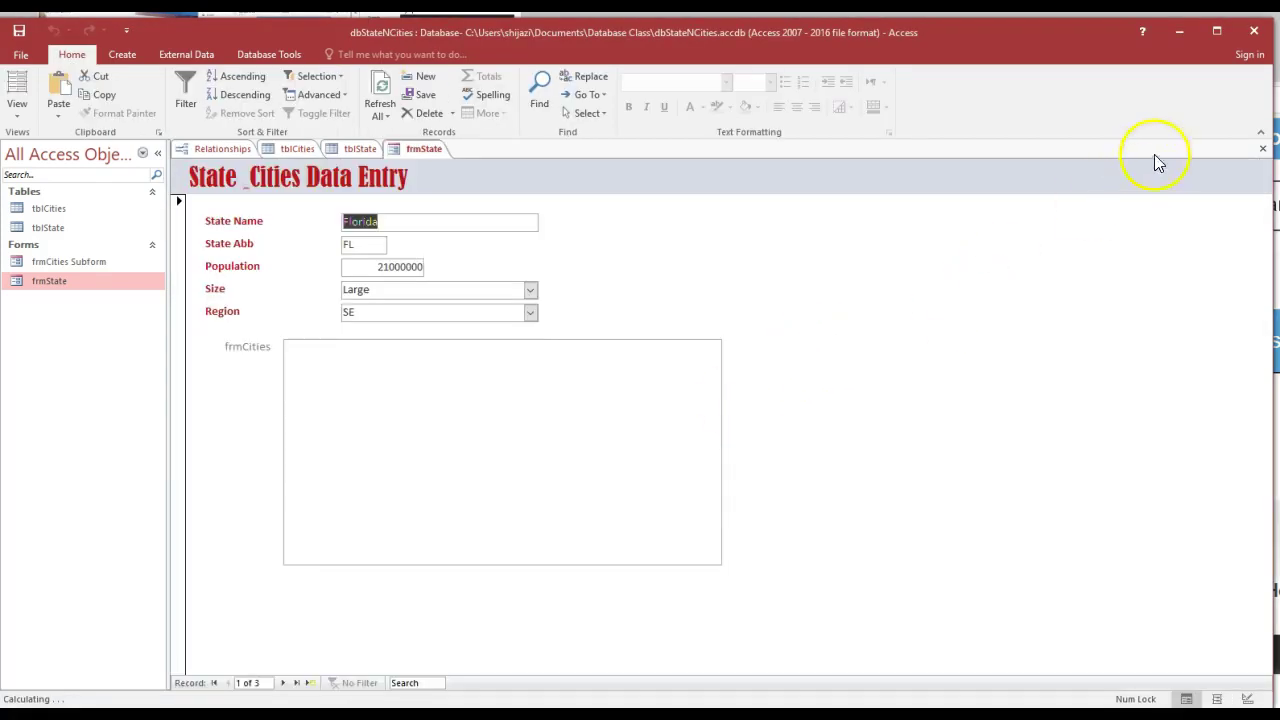
click(1262, 148)
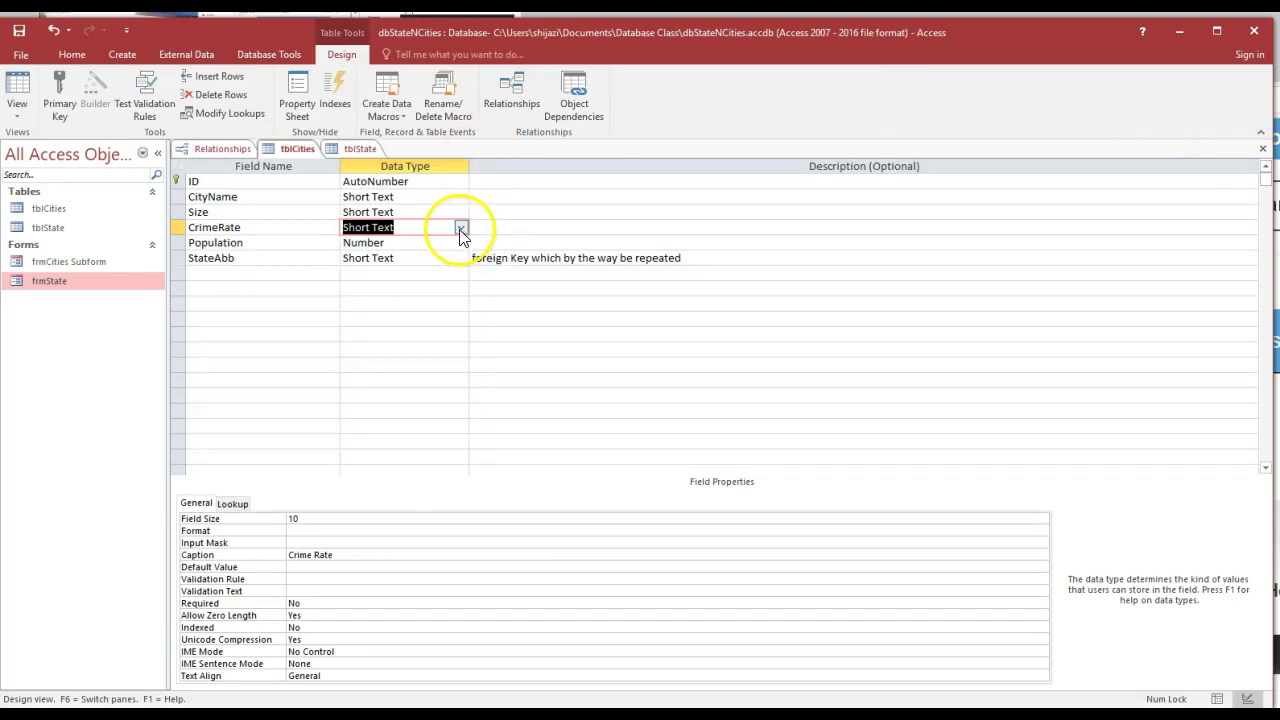
- Close tblCities design saving changes, Relationships saving layout, the Field List, and tblState
click(1263, 149)
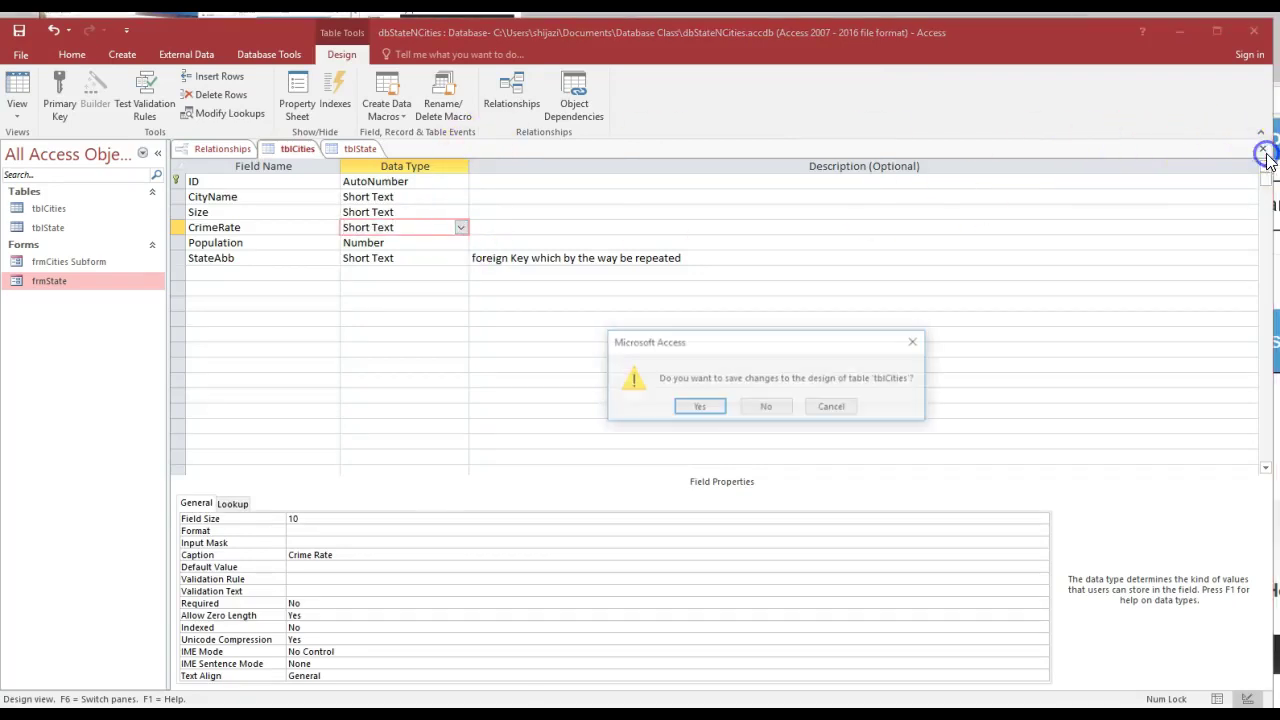
click(705, 407)
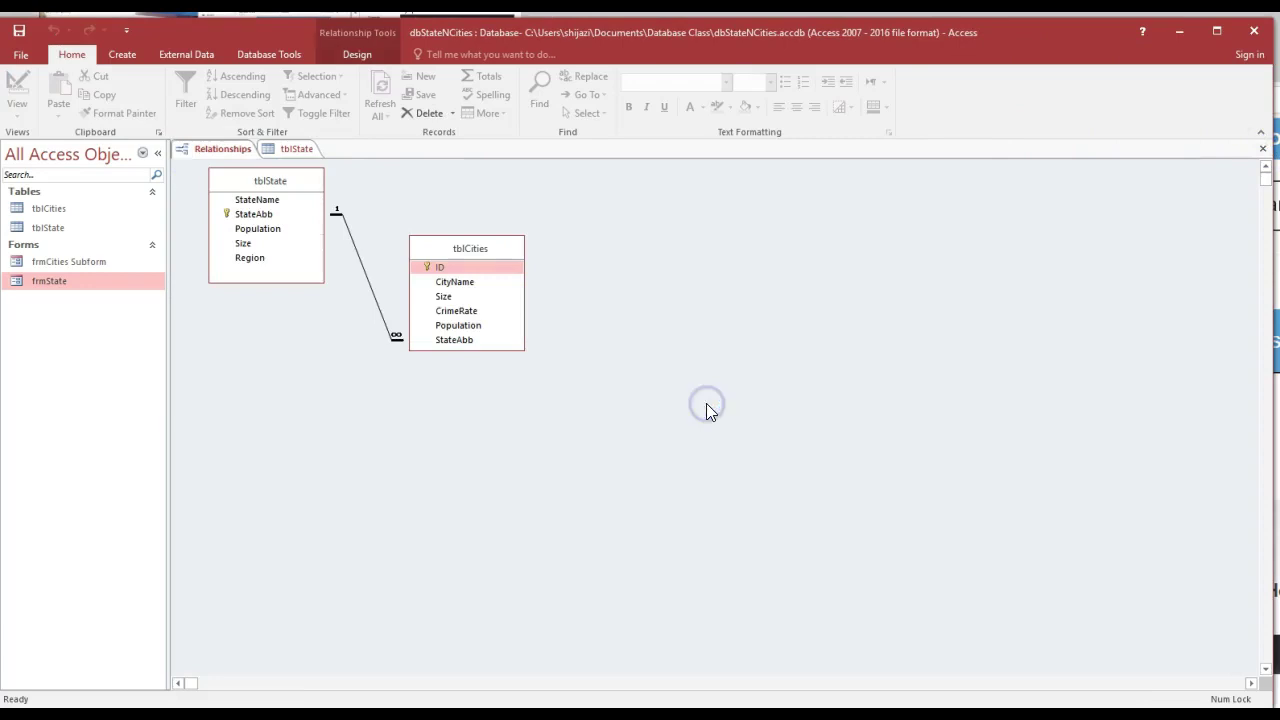
click(1263, 149)
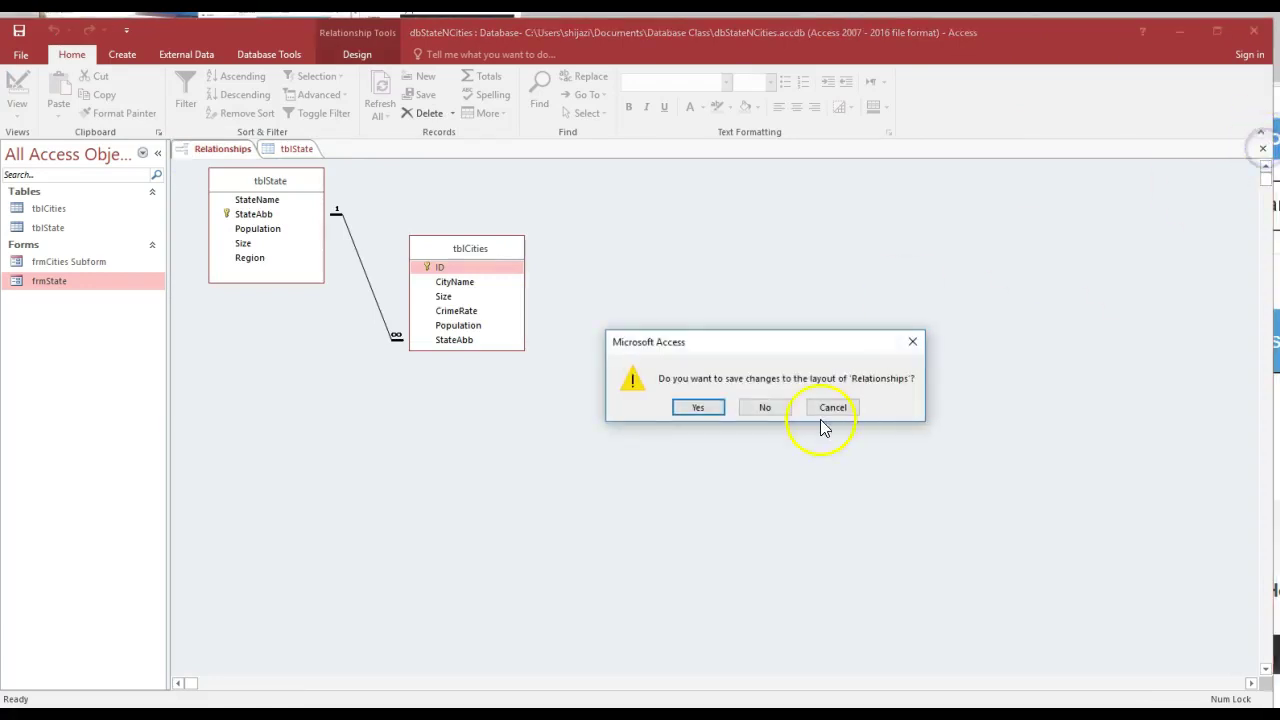
click(695, 406)
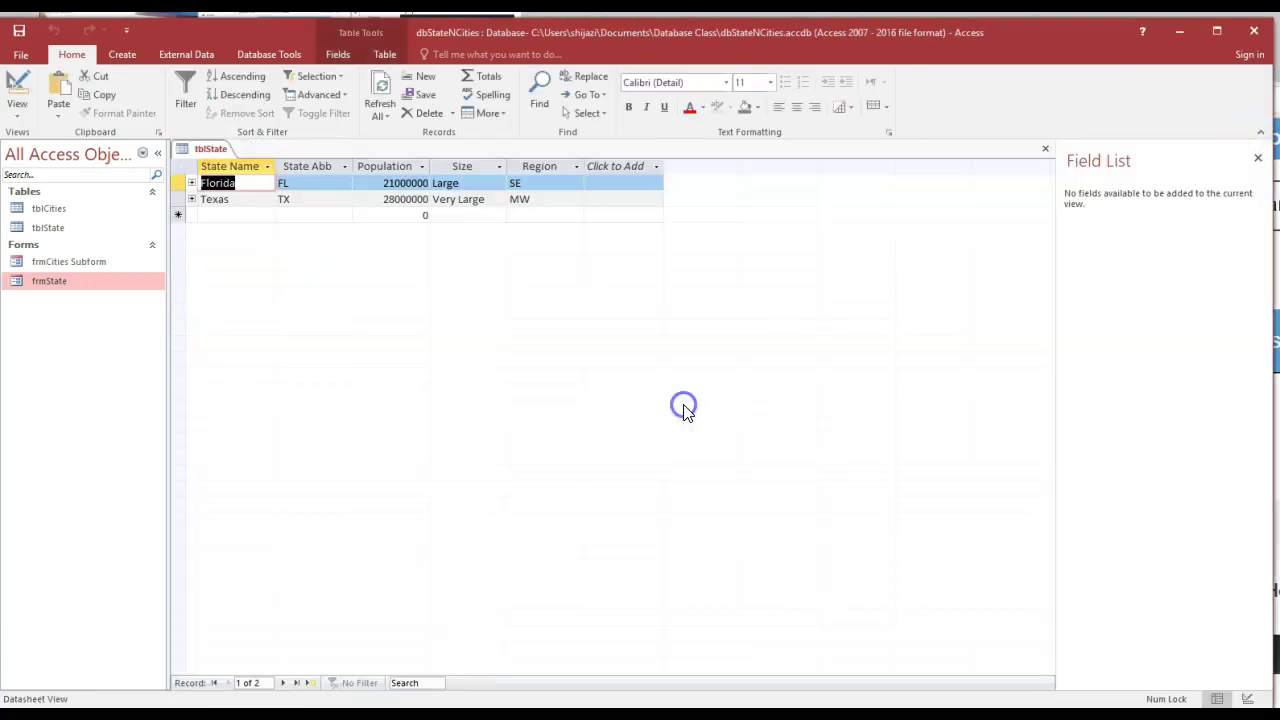
click(1260, 157)
click(1263, 149)
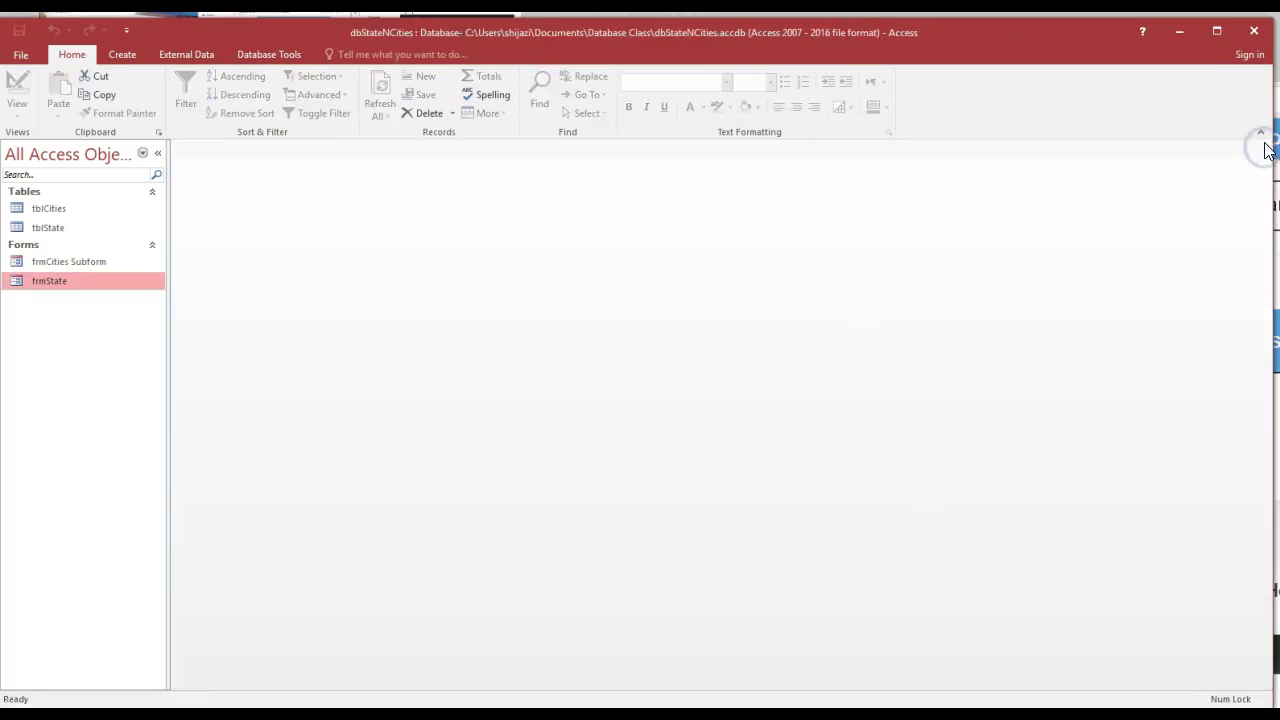
- Open the tblState datasheet and check Florida's Size choices, leaving Large
click(57, 229)
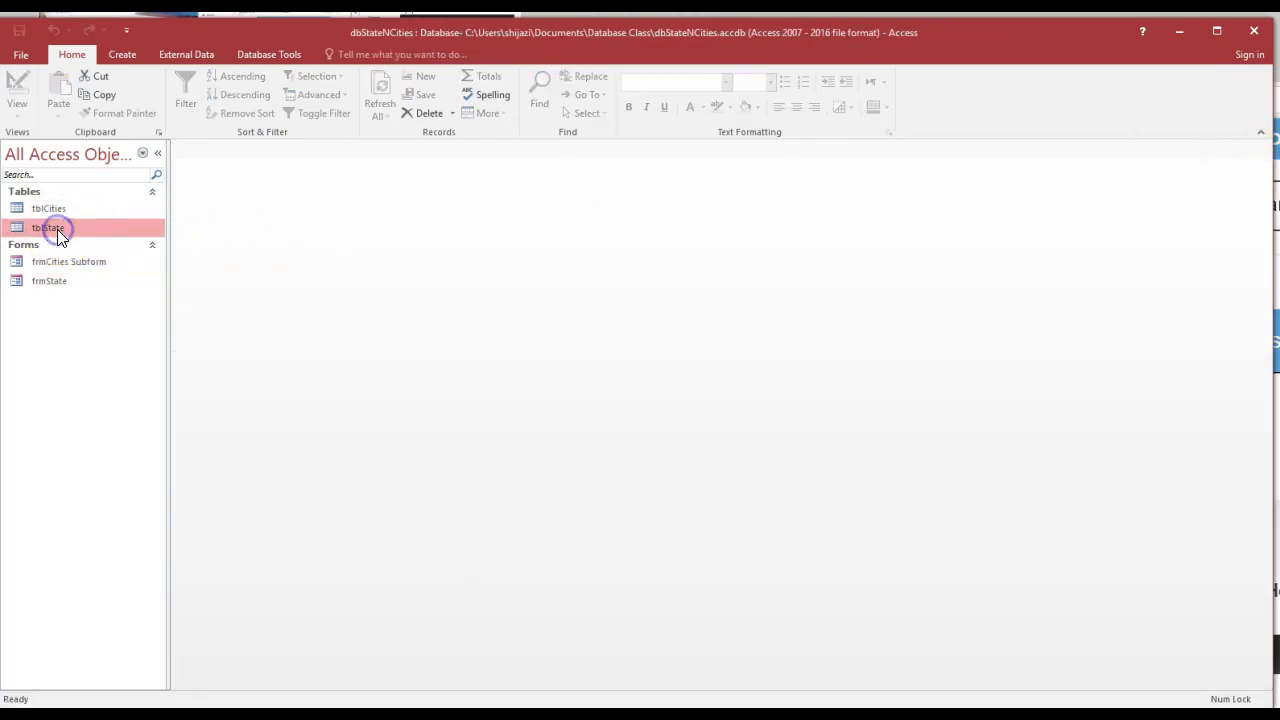
double_click(57, 229)
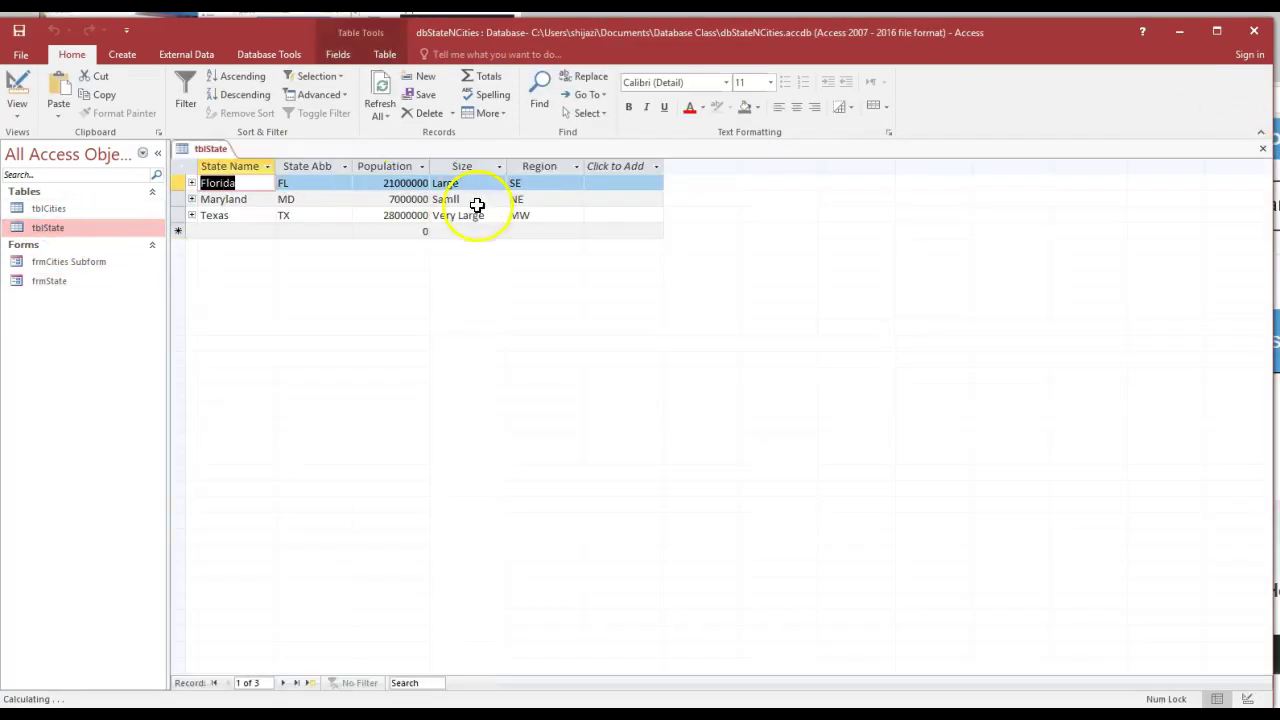
click(497, 183)
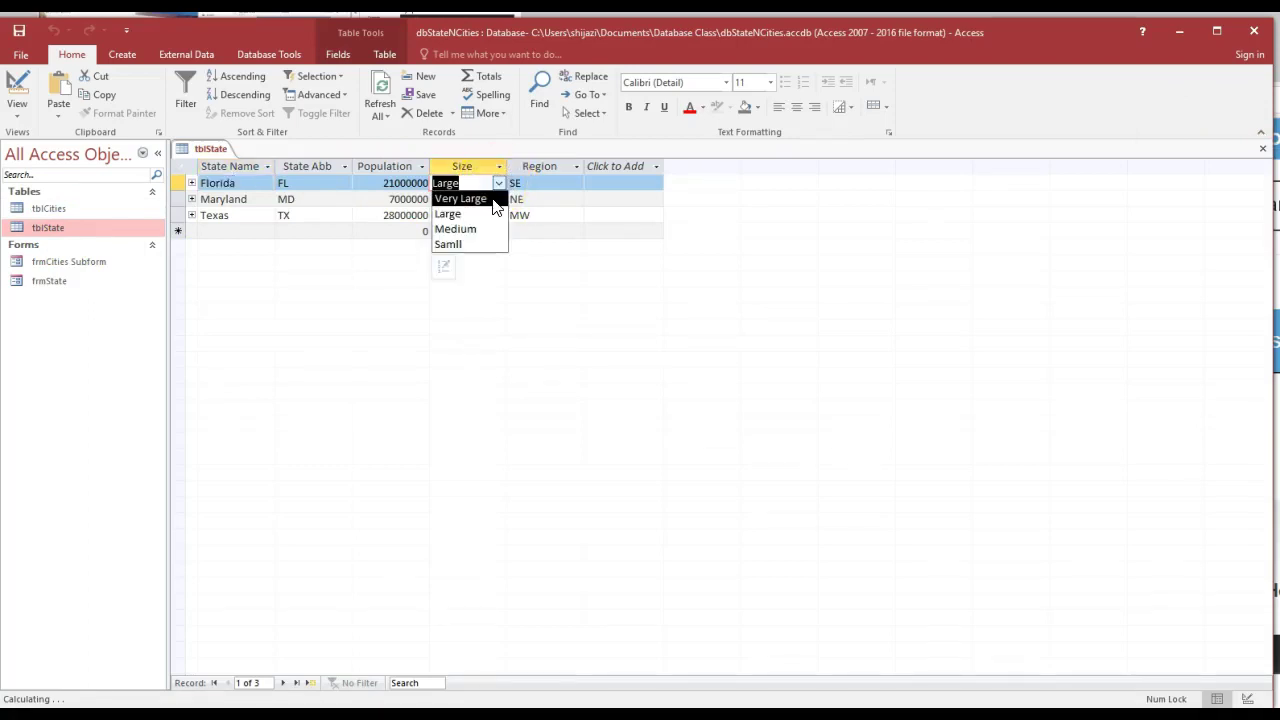
click(500, 324)
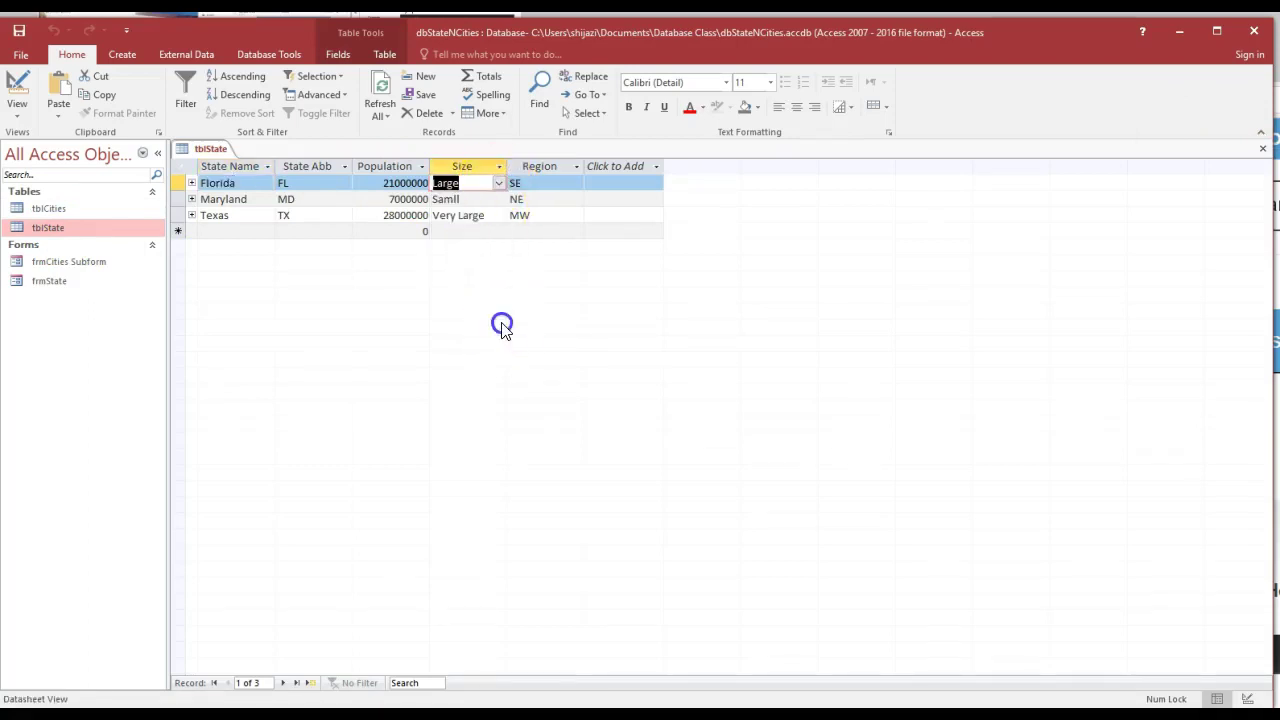
- Open tblCities and check Tampa's Crime Rate choices, leaving it at High
double_click(57, 208)
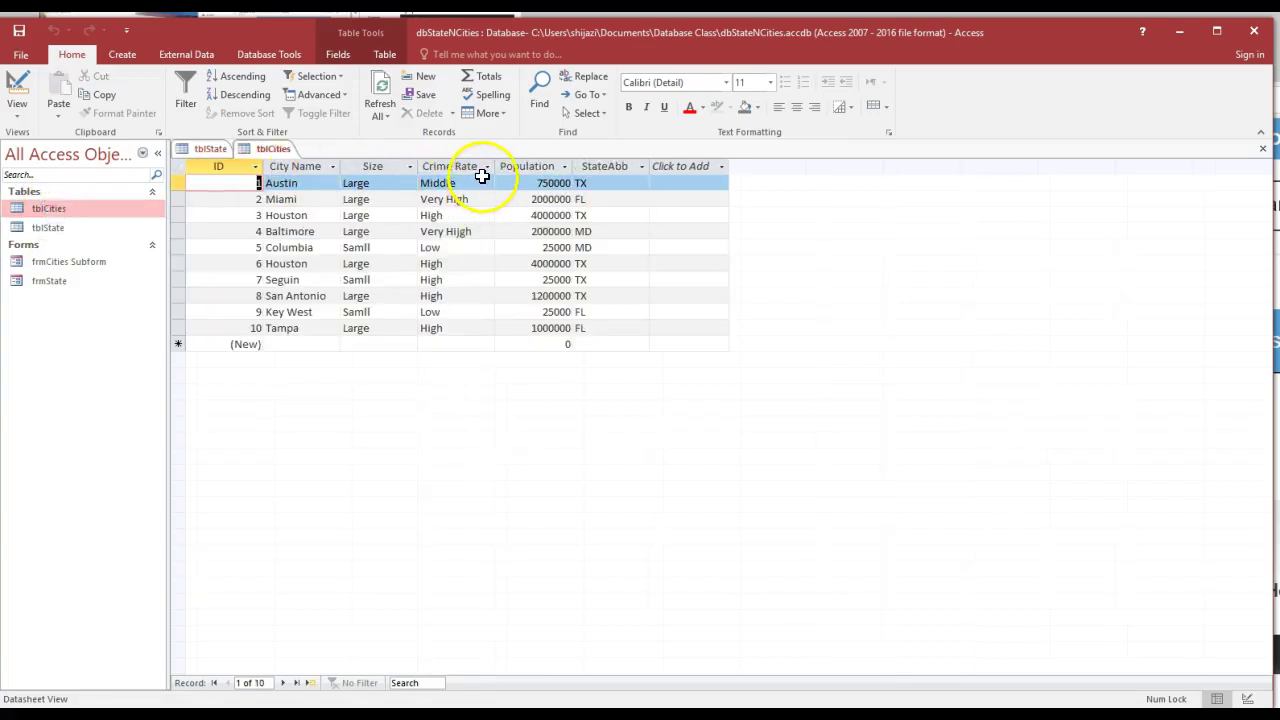
click(478, 328)
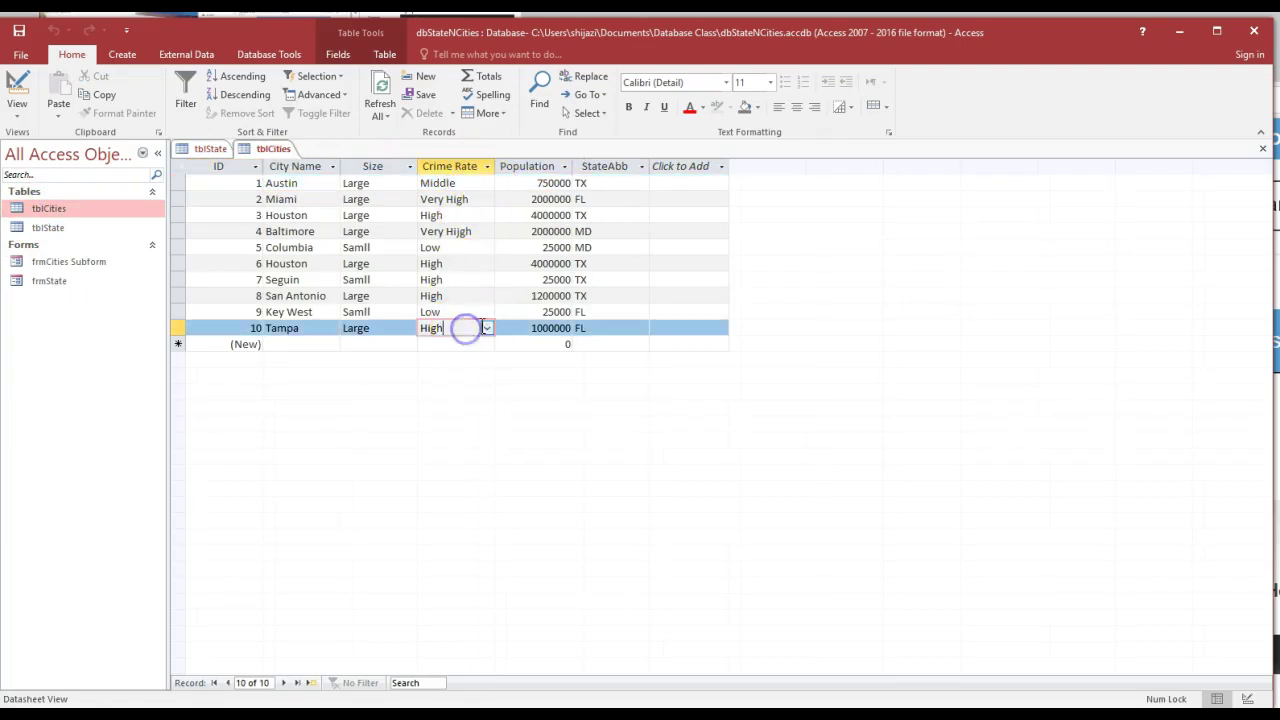
click(485, 328)
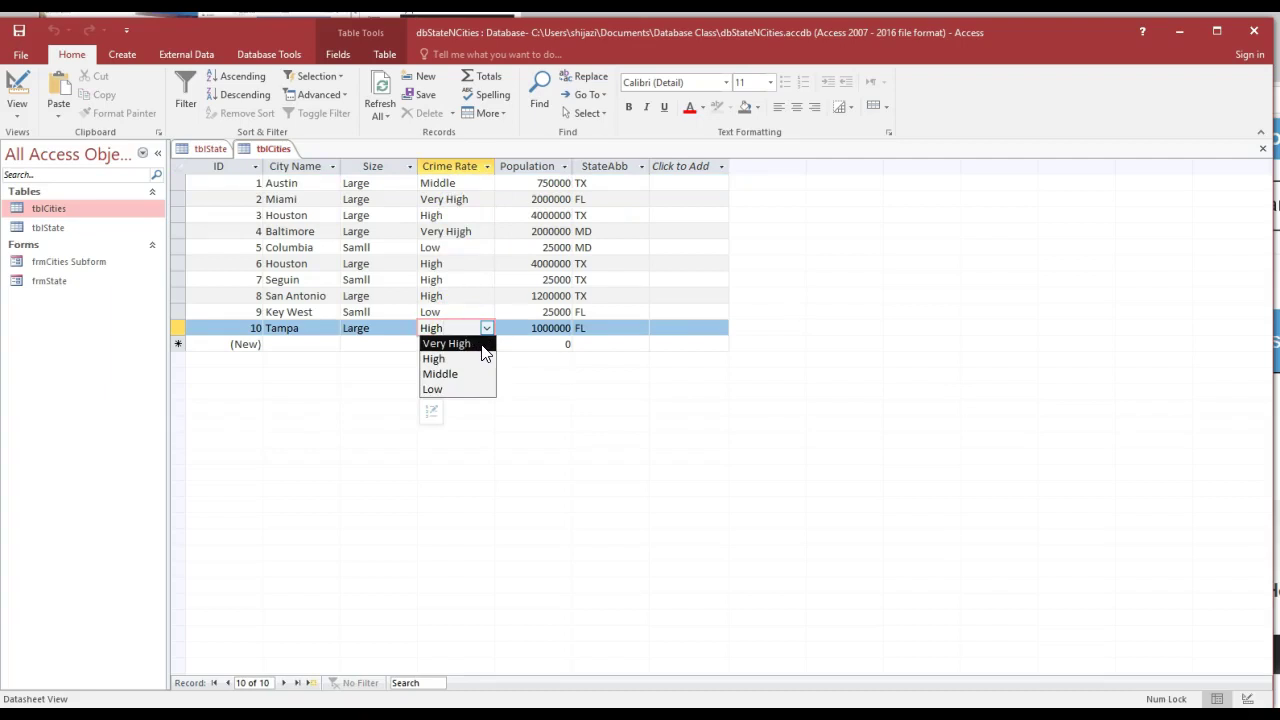
click(634, 479)
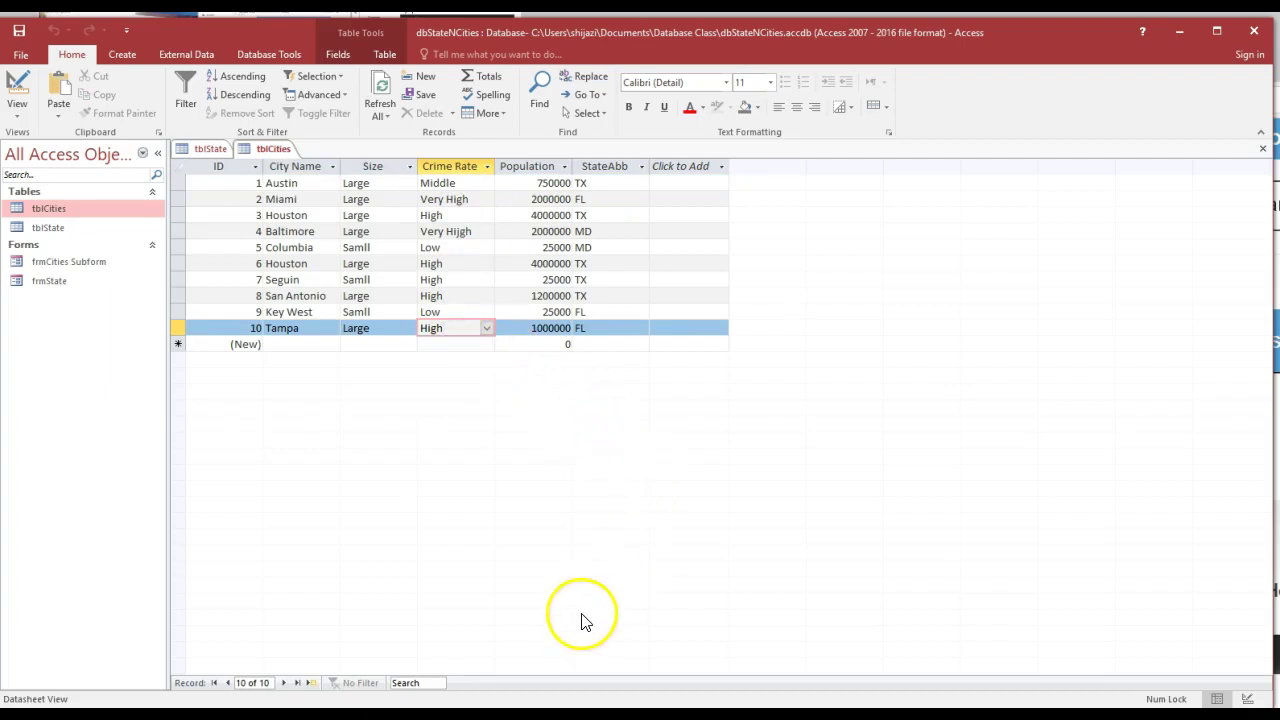